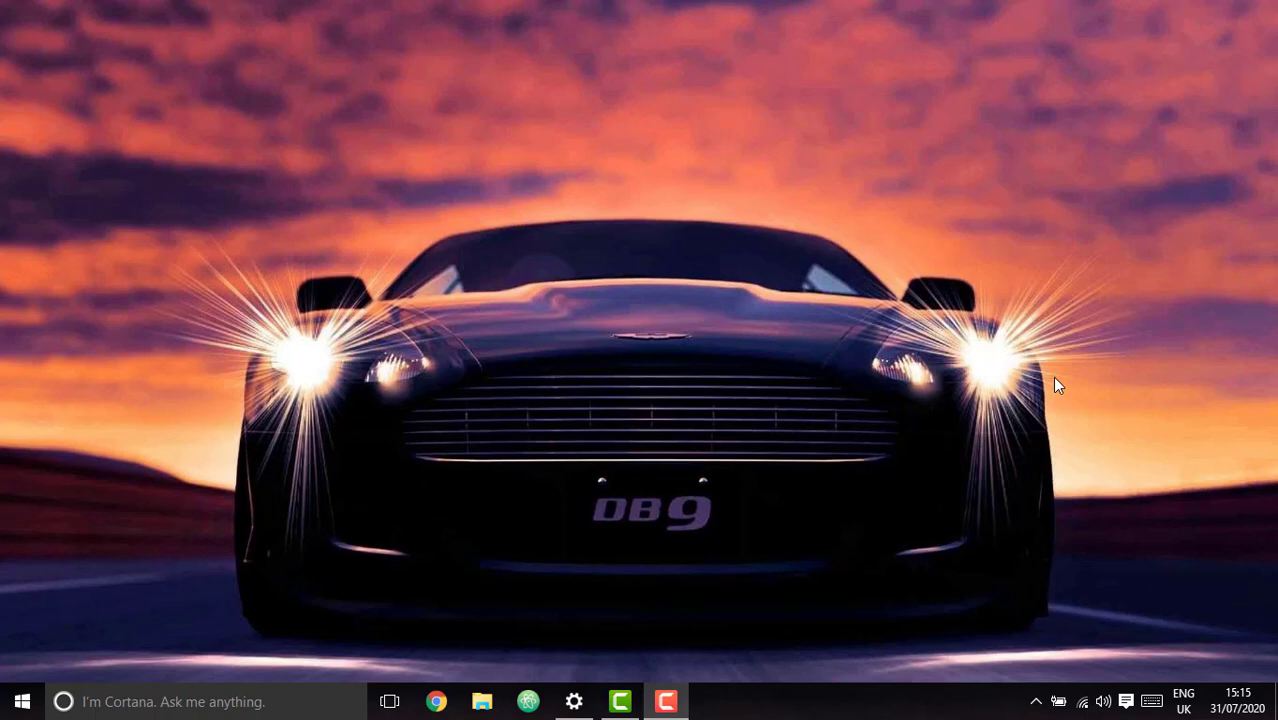
# Launch Chrome from the taskbar.
pyautogui.click(436, 701)
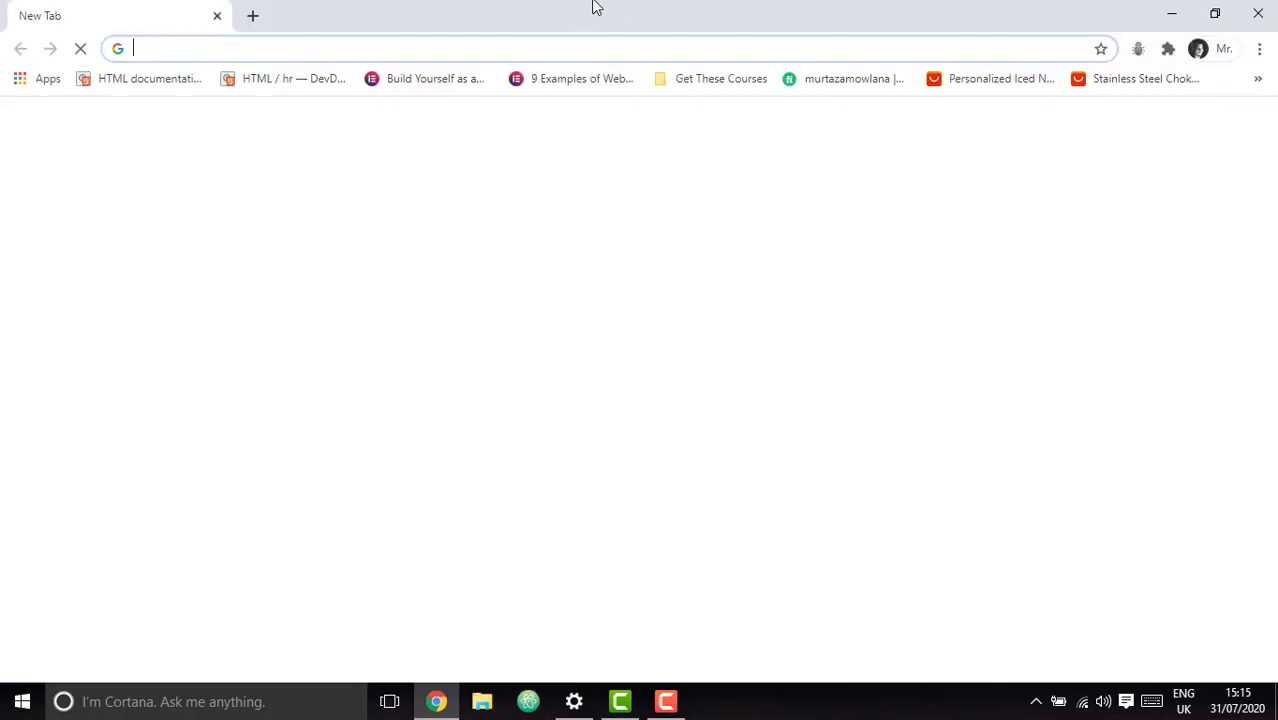
# Load paypal.com, then switch to the Philippines site at paypal.com/ph.
pyautogui.click(214, 44)
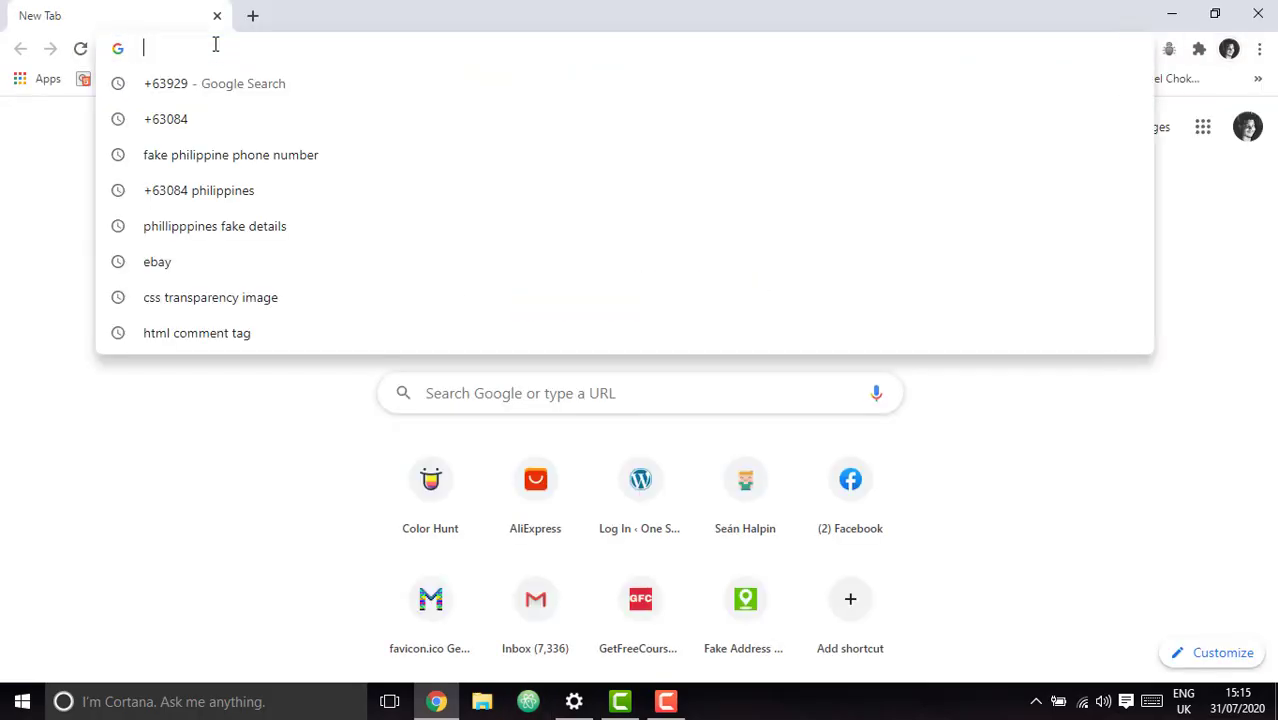
pyautogui.write('paypal.com')
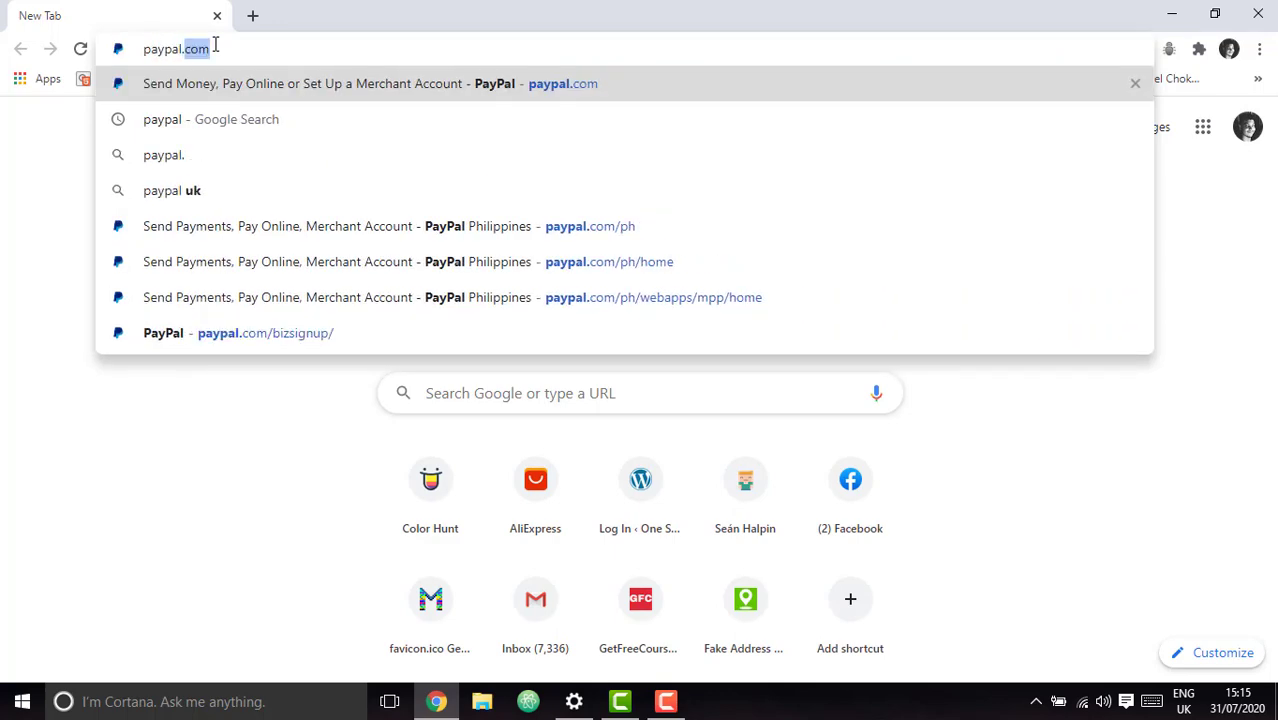
pyautogui.press('Return')
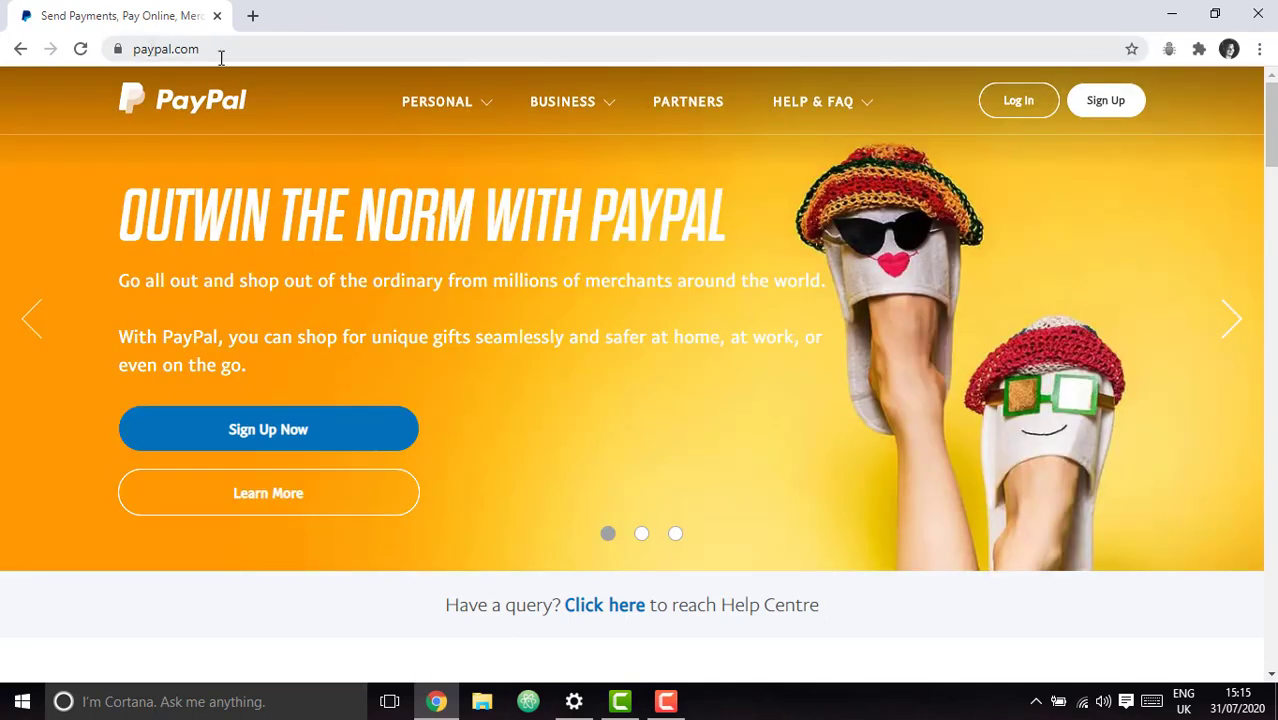
pyautogui.click(231, 50)
pyautogui.press('End')
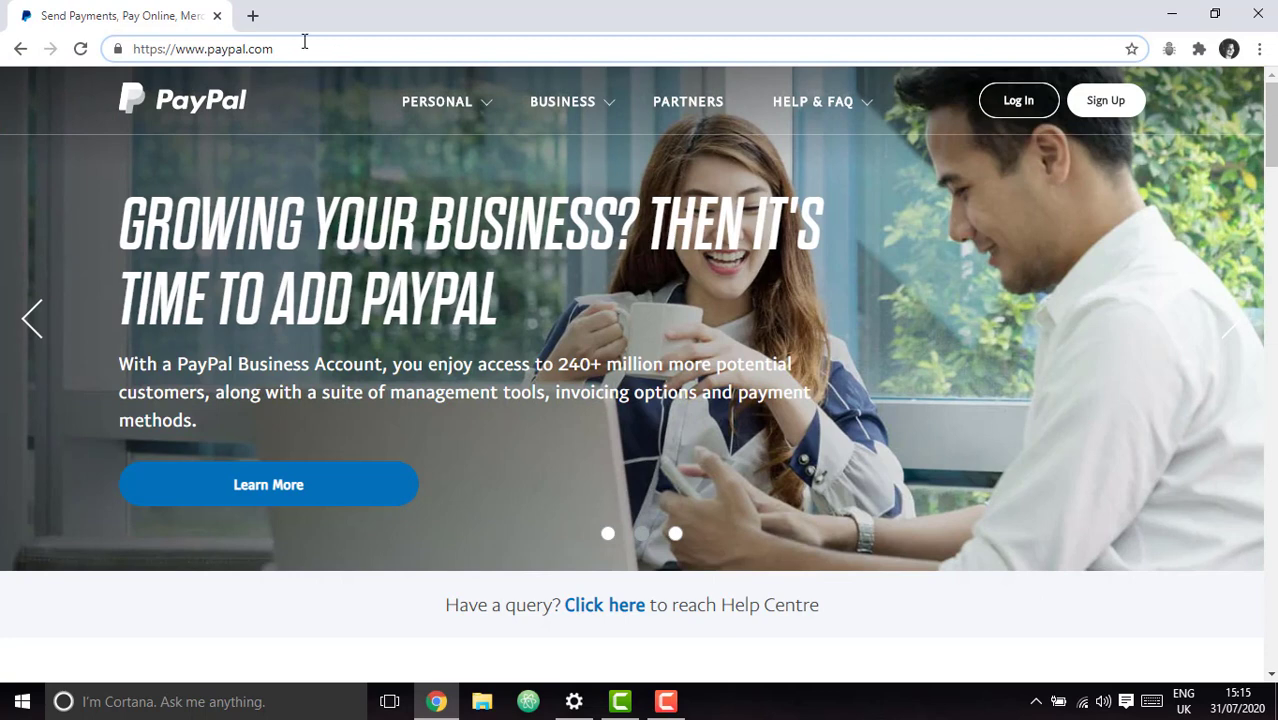
pyautogui.write('/')
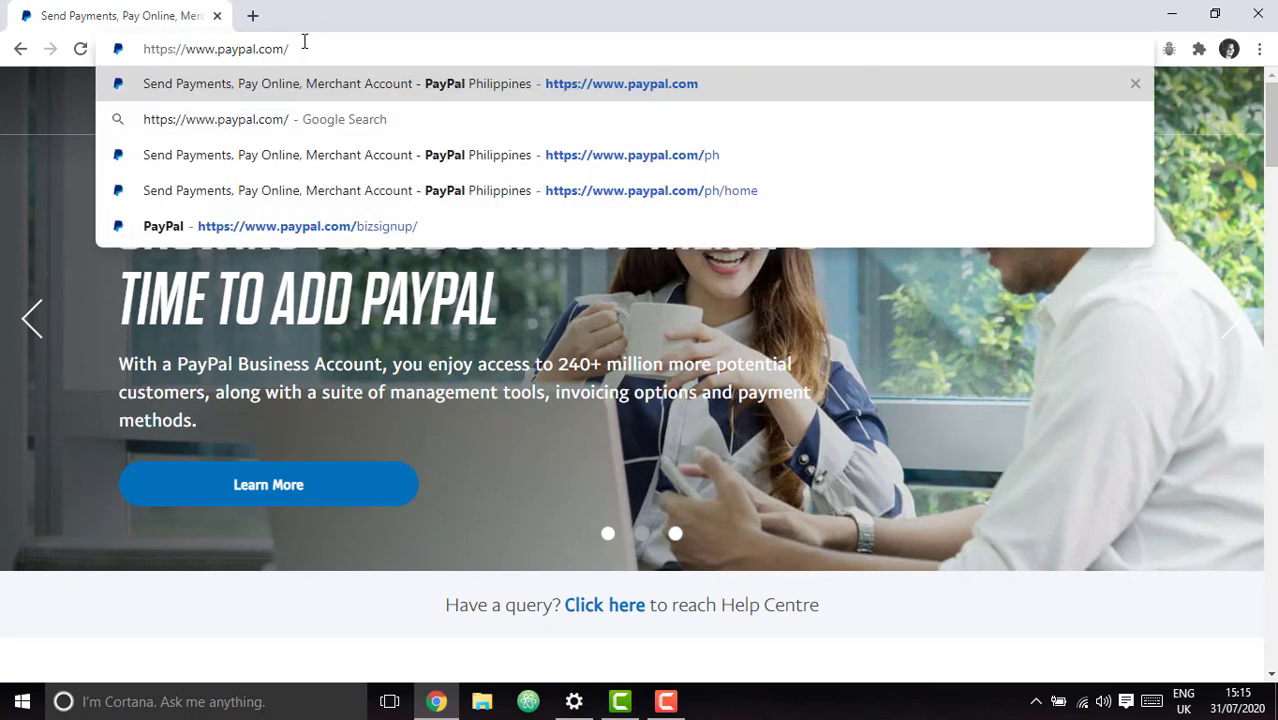
pyautogui.write('p')
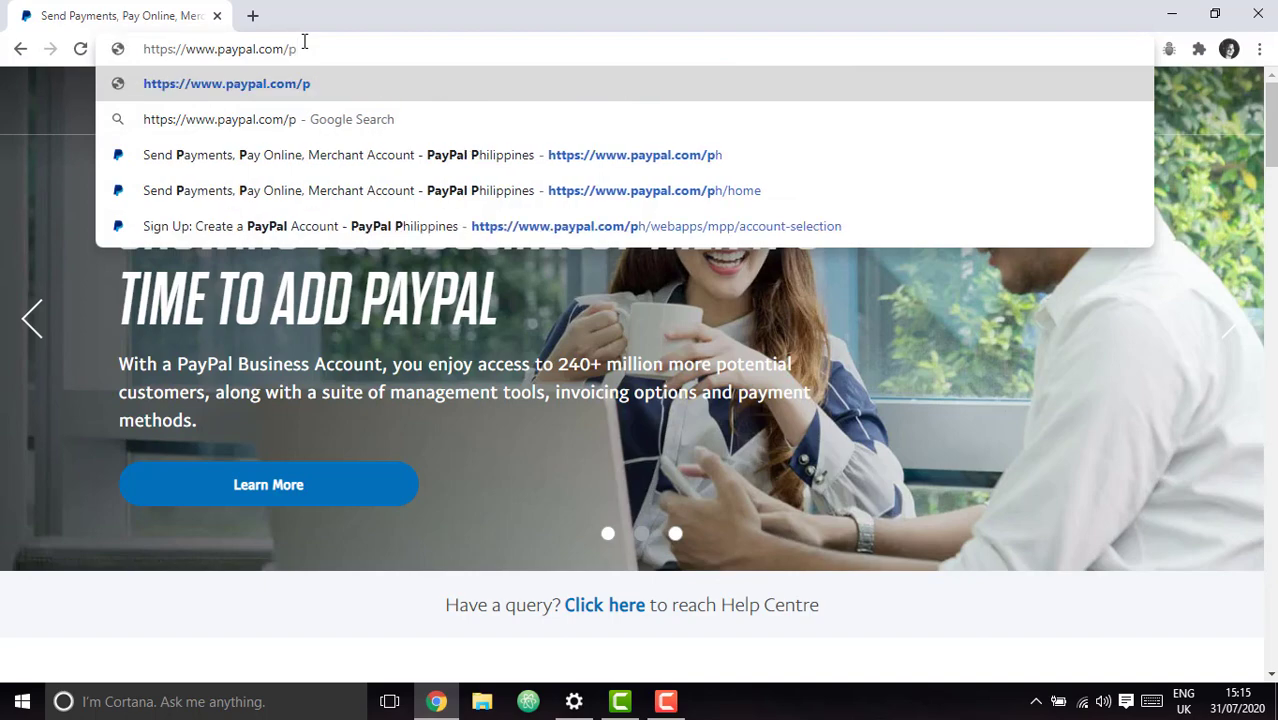
pyautogui.write('h')
pyautogui.press('Return')
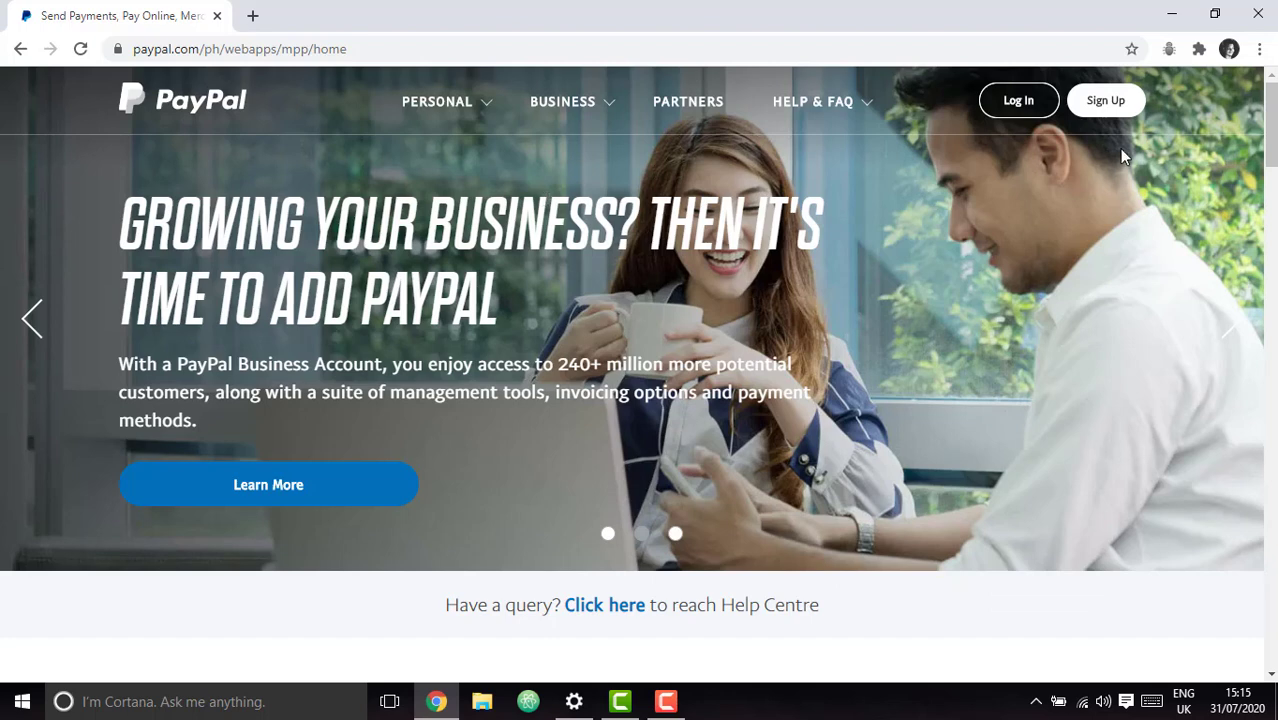
# Start signing up for a new PayPal account.
pyautogui.click(622, 703)
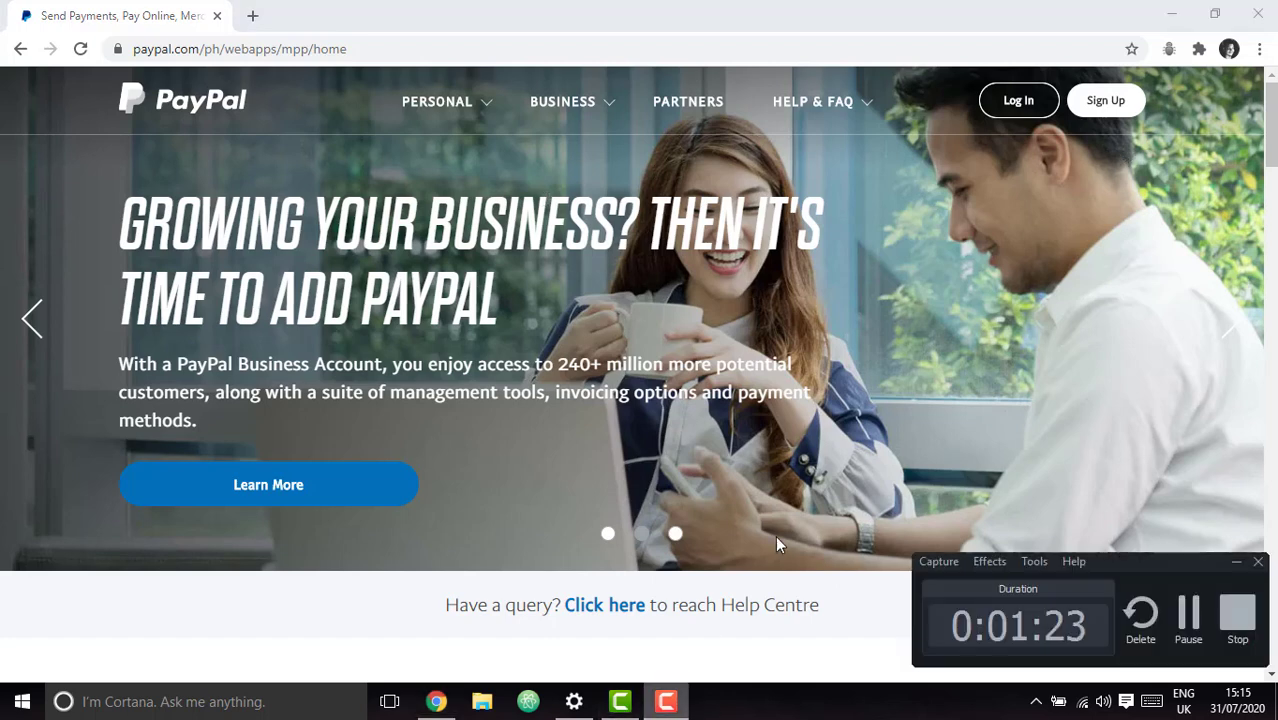
pyautogui.click(688, 700)
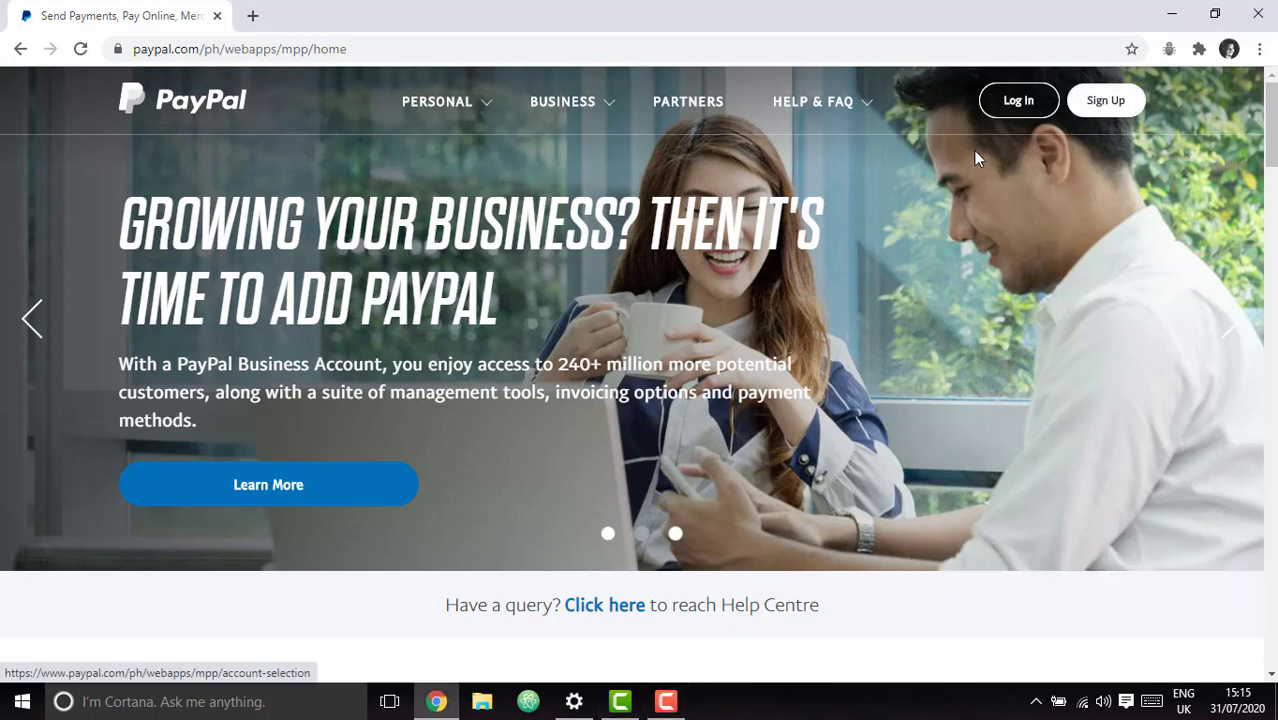
pyautogui.click(1098, 112)
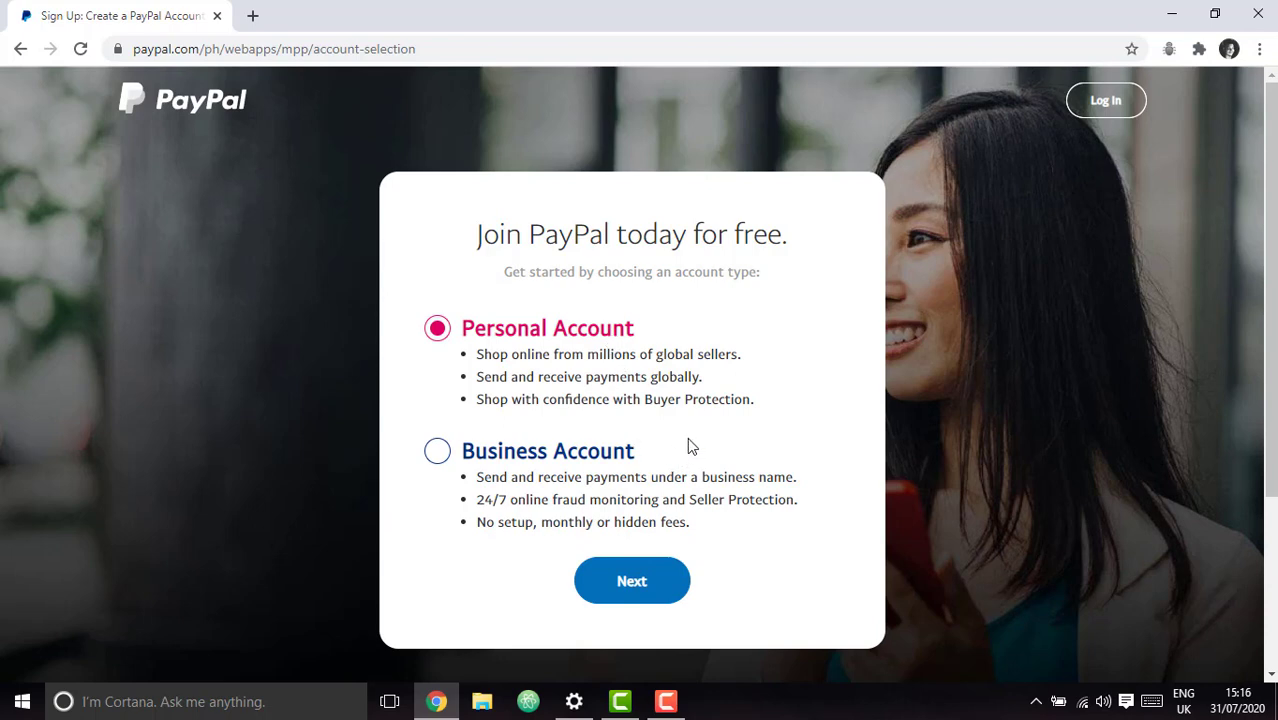
# Pick Business Account: primary use Both of the above, payments and sales volume I'm not sure/None of the above.
pyautogui.click(442, 449)
pyautogui.click(630, 581)
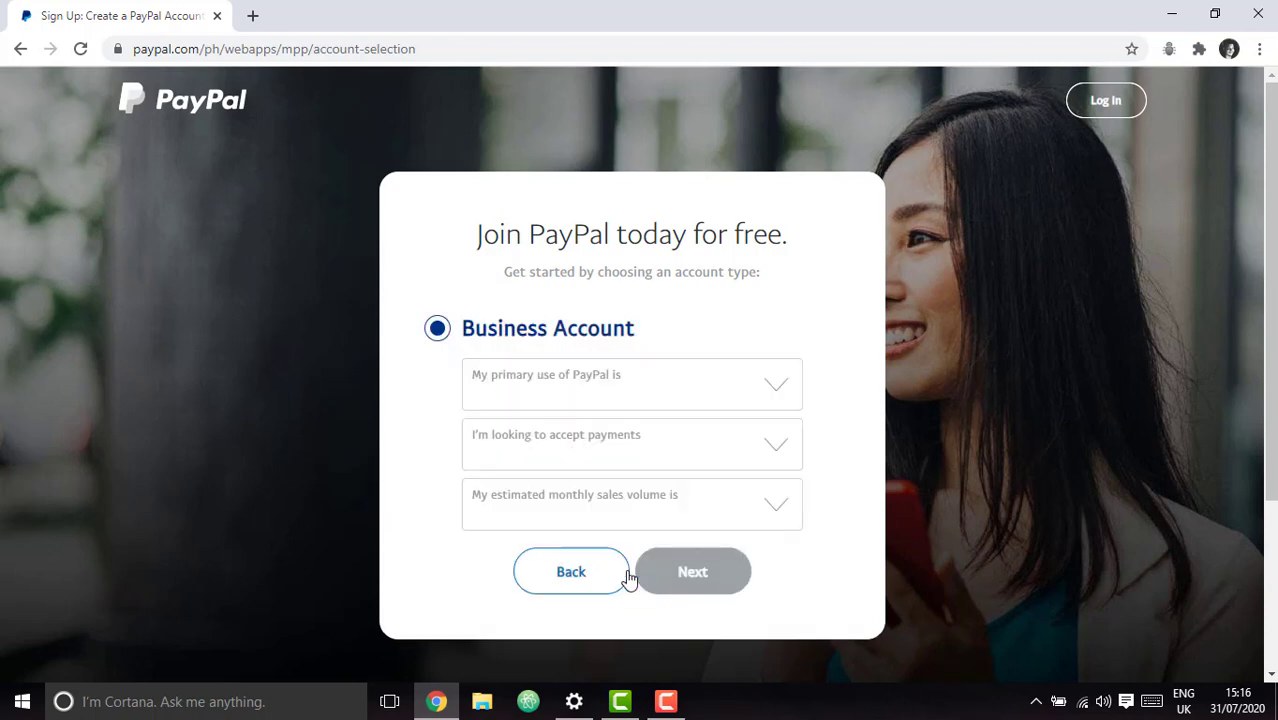
pyautogui.click(791, 390)
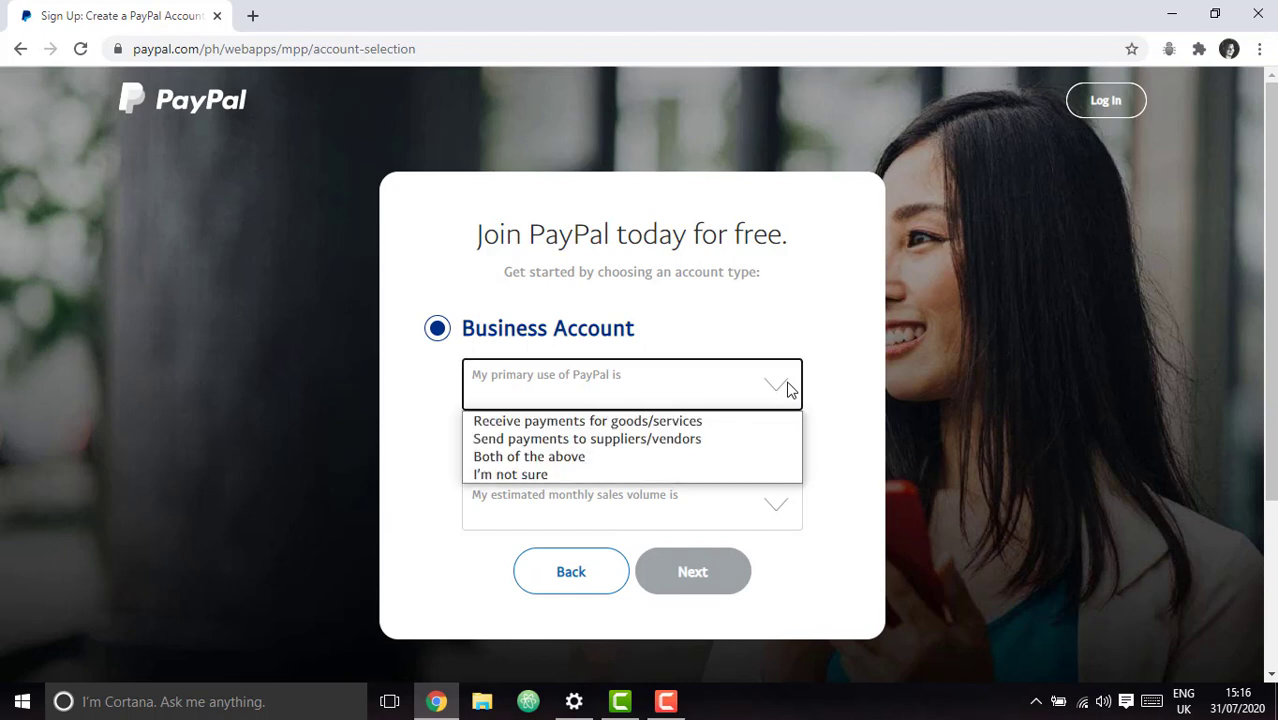
pyautogui.click(684, 458)
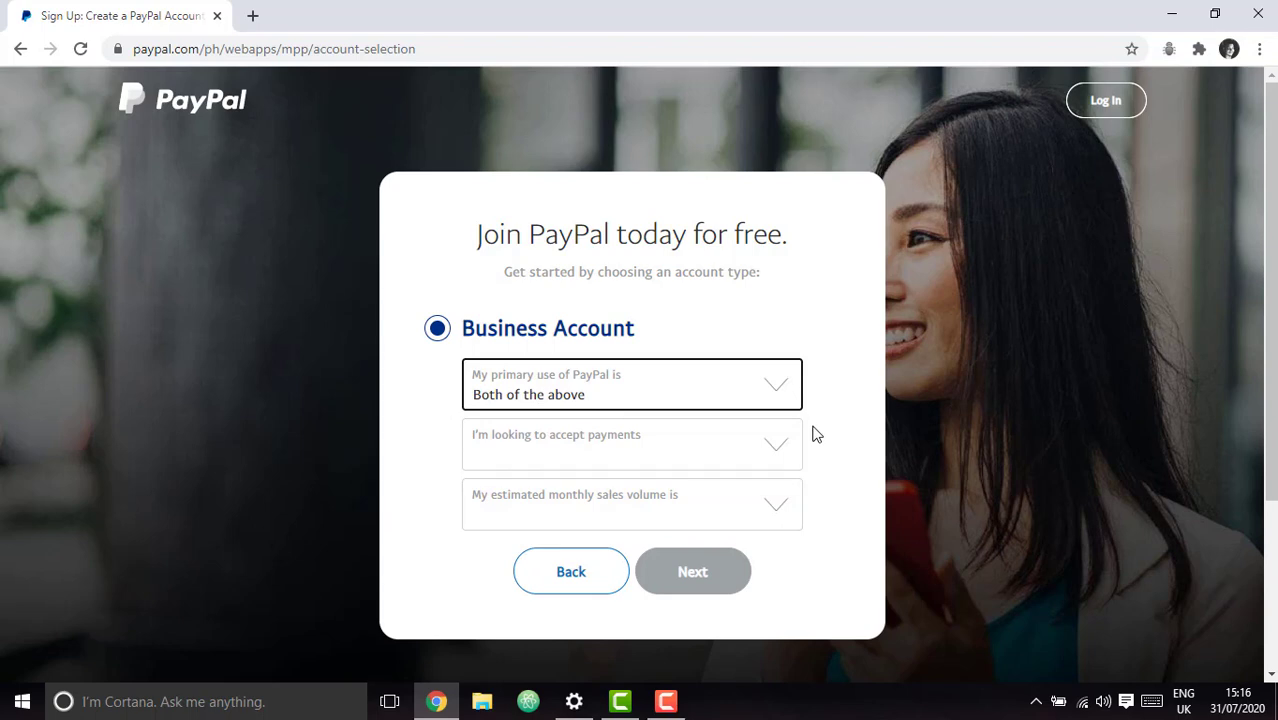
pyautogui.click(785, 443)
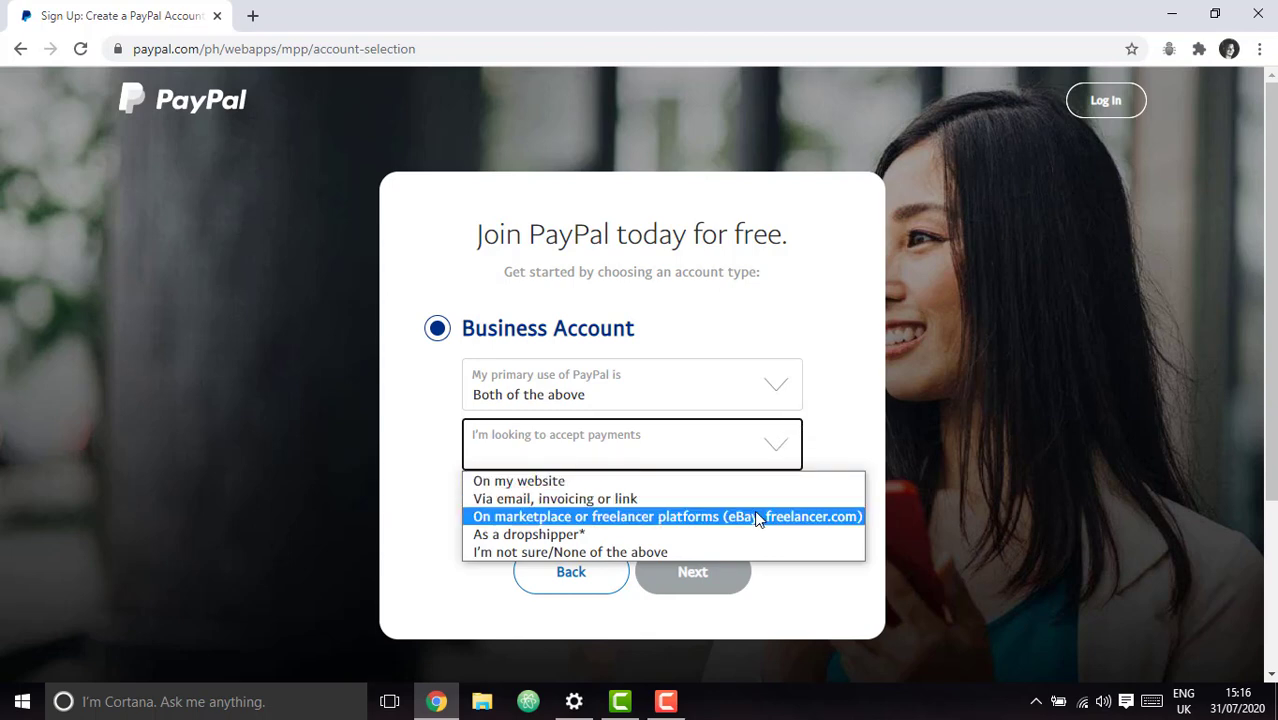
pyautogui.click(710, 549)
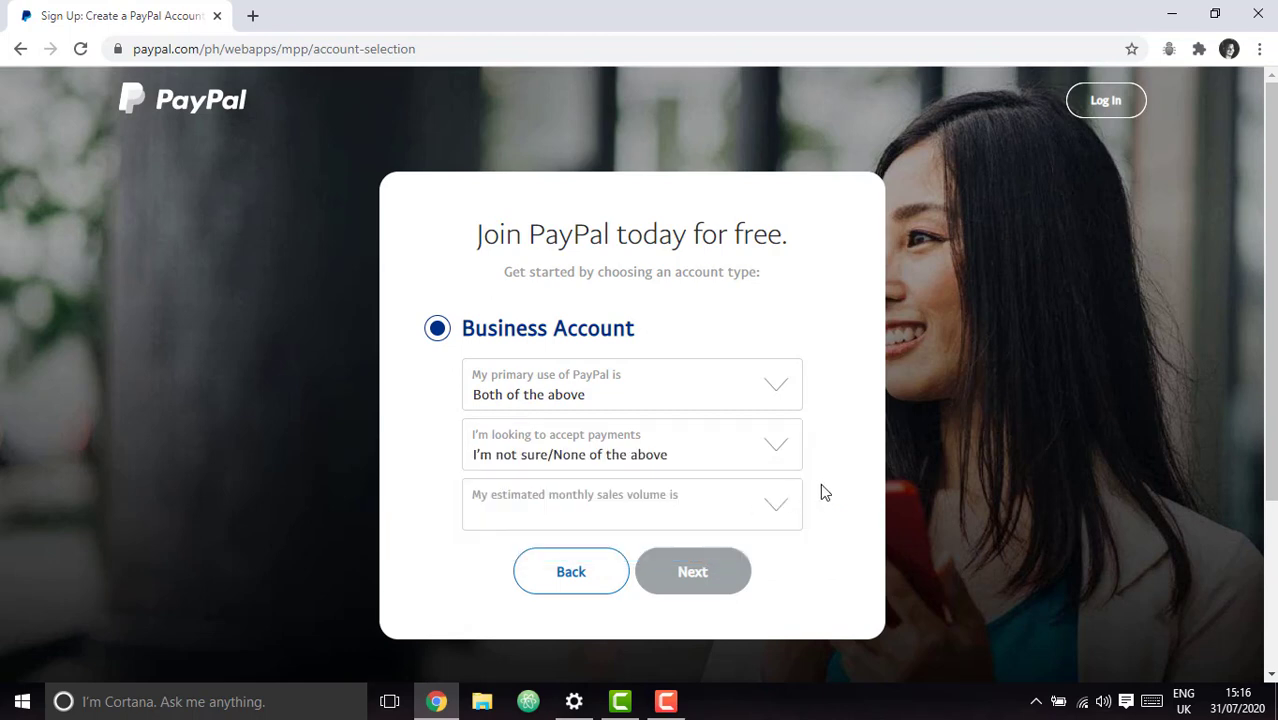
pyautogui.click(770, 508)
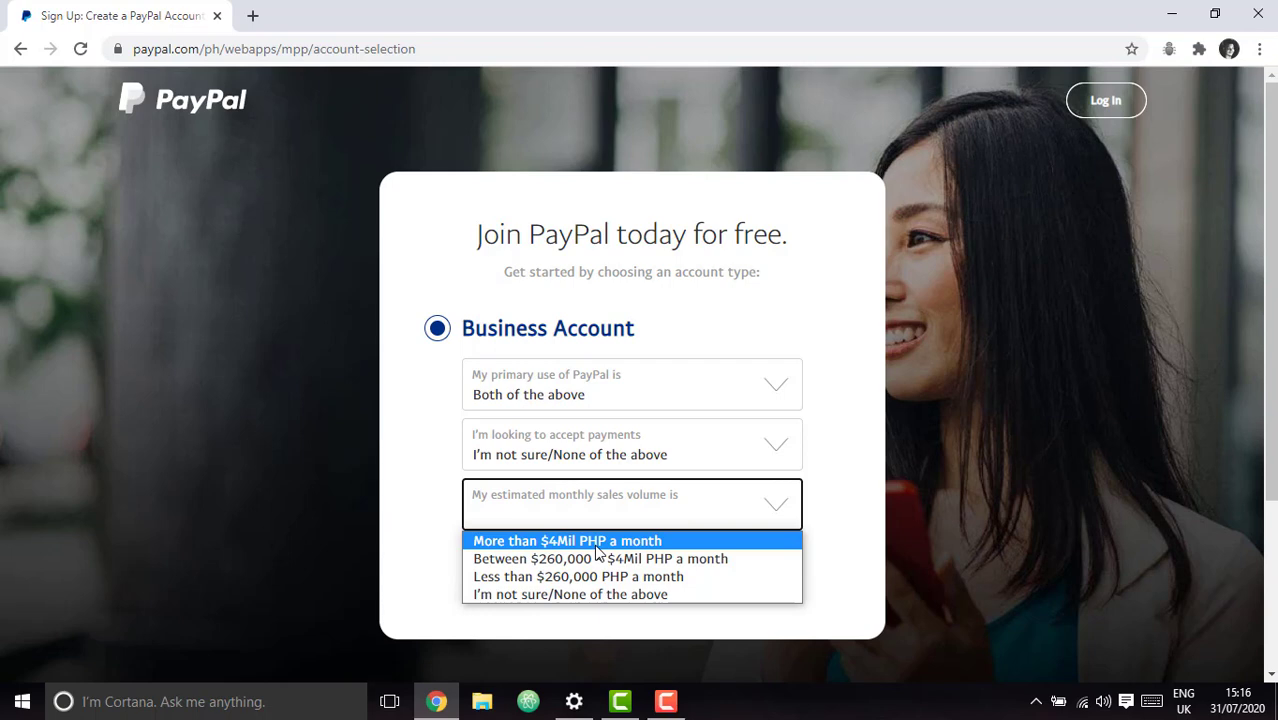
pyautogui.click(659, 595)
pyautogui.click(714, 588)
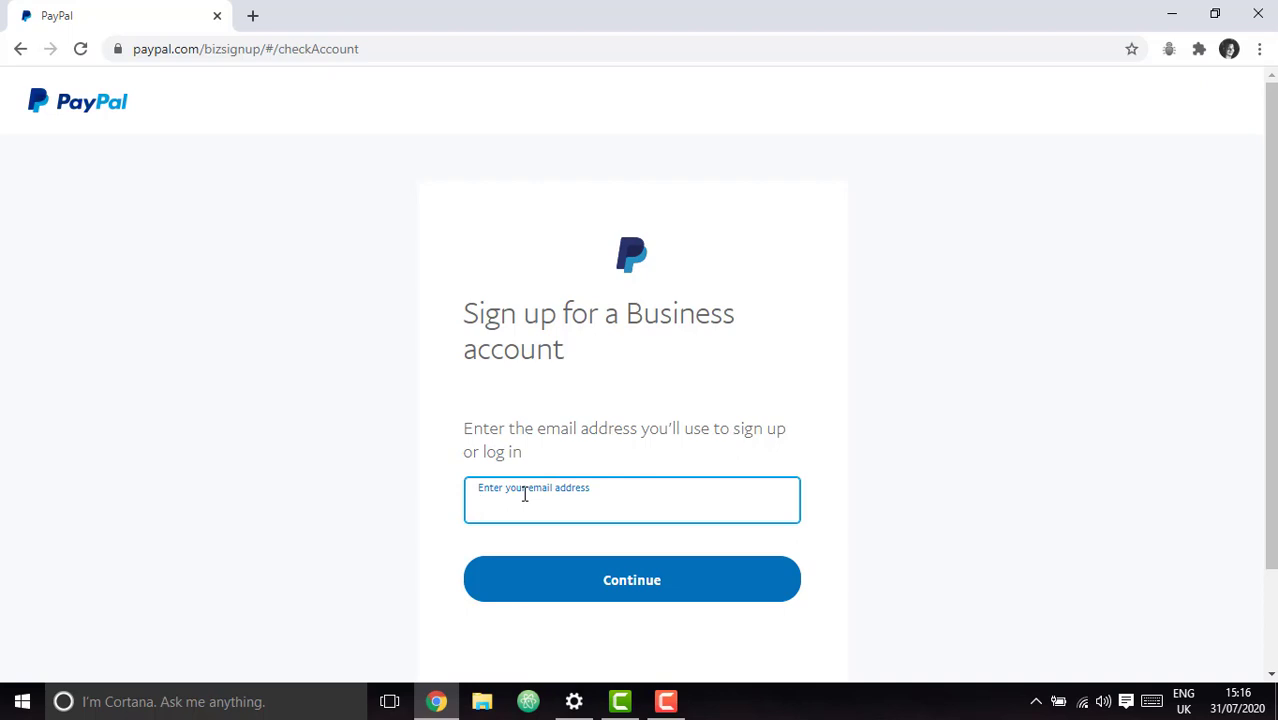
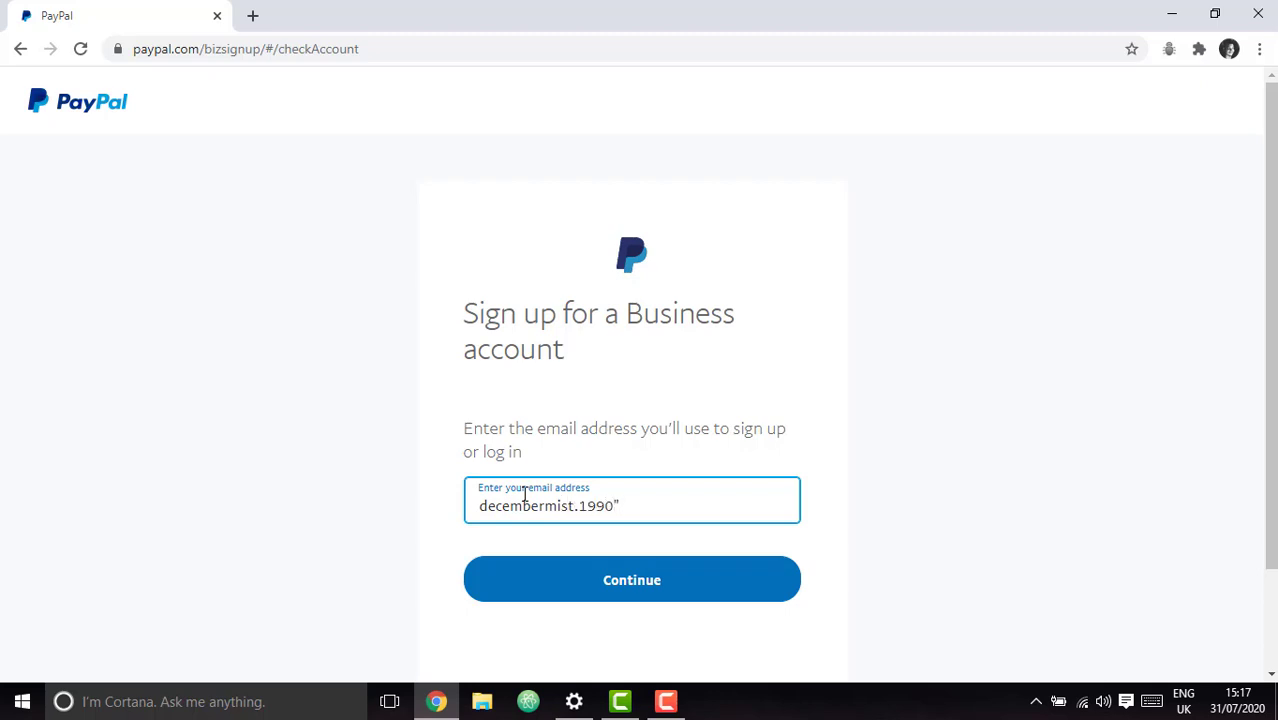
# Enter the sign-up Gmail address, fixing typos, then create the account password.
pyautogui.click(650, 597)
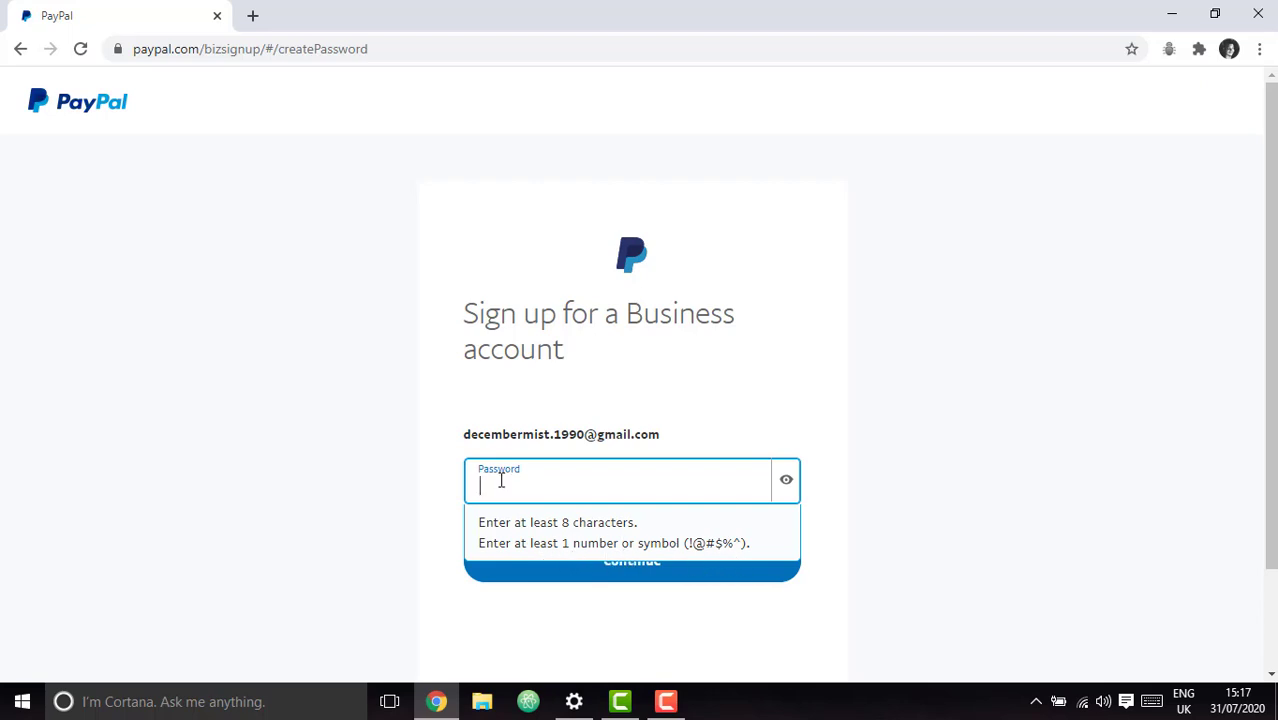
pyautogui.write('********')
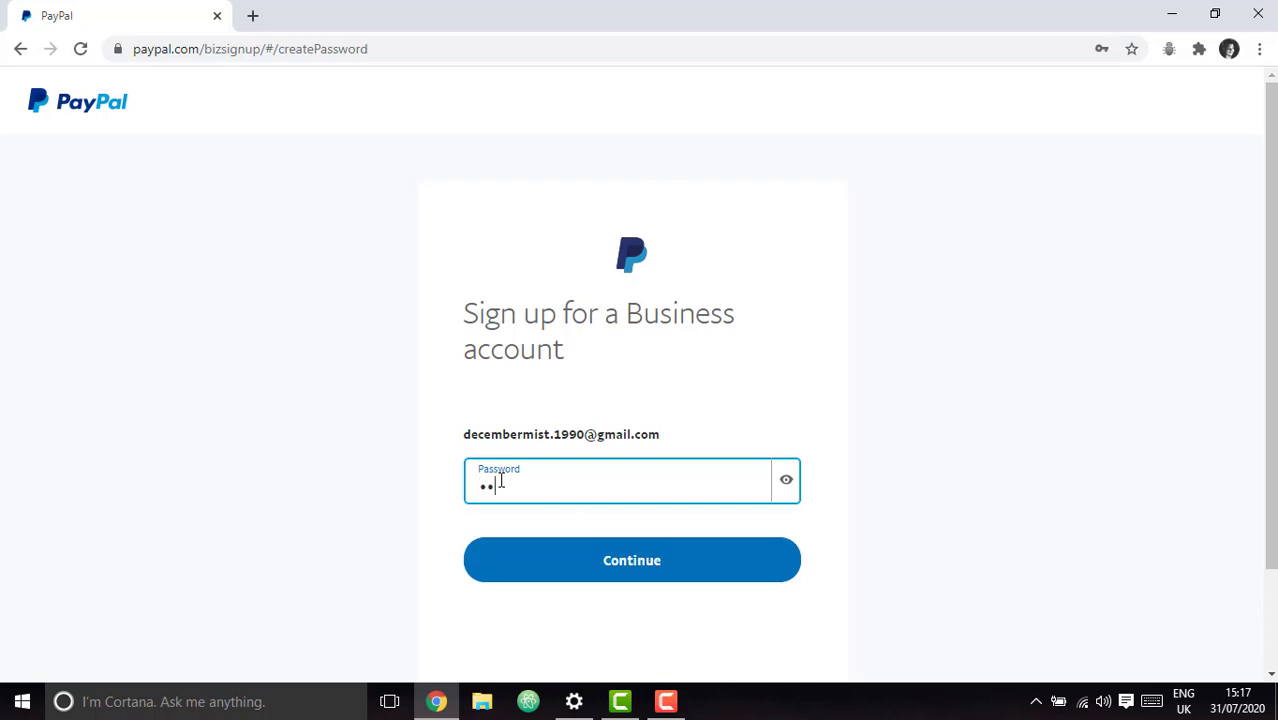
pyautogui.write('***')
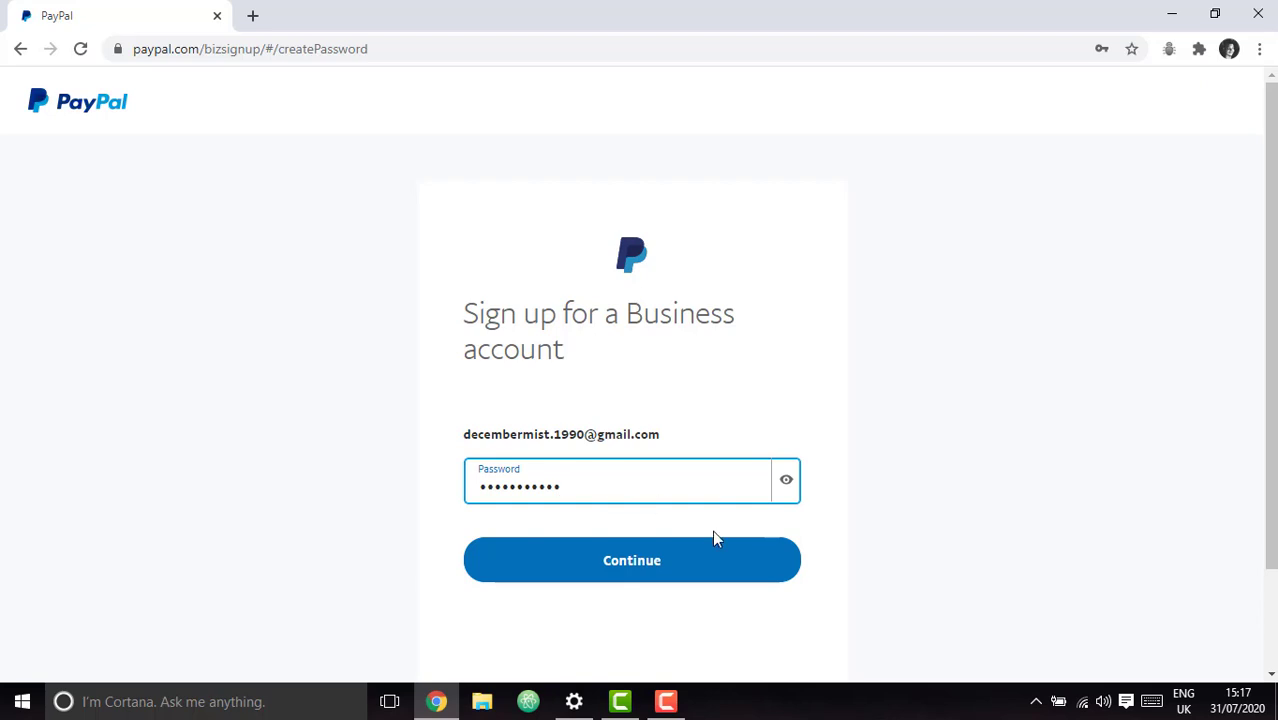
pyautogui.click(648, 568)
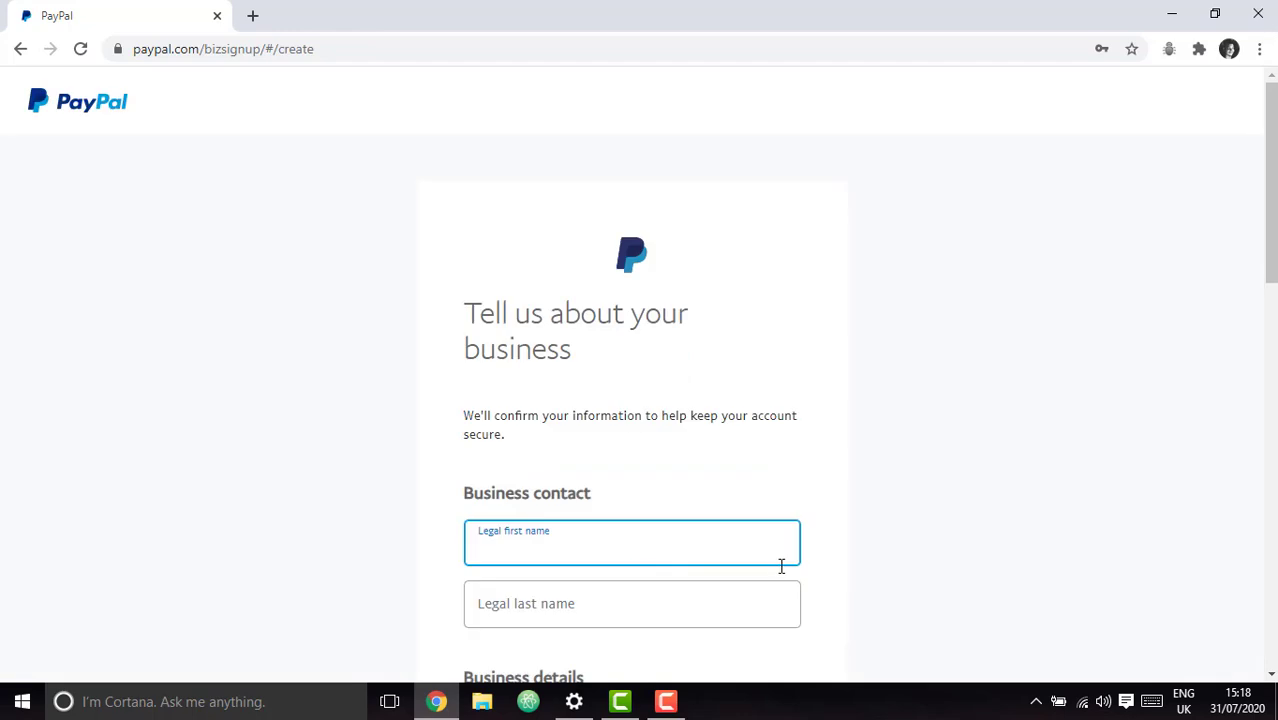
# Enter the contact's legal first name in the business details form.
pyautogui.scroll(-3, 780, 470)
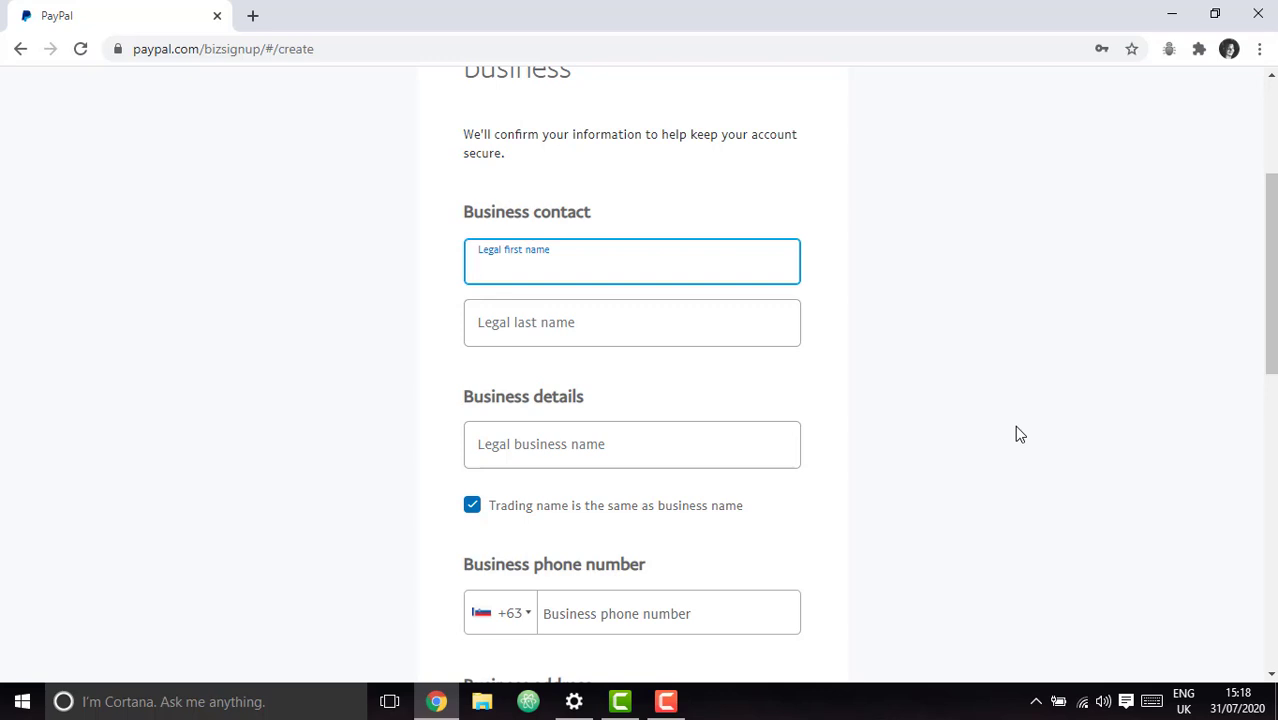
# Open the Philippines Fake Address Generator page in a new tab.
pyautogui.click(256, 17)
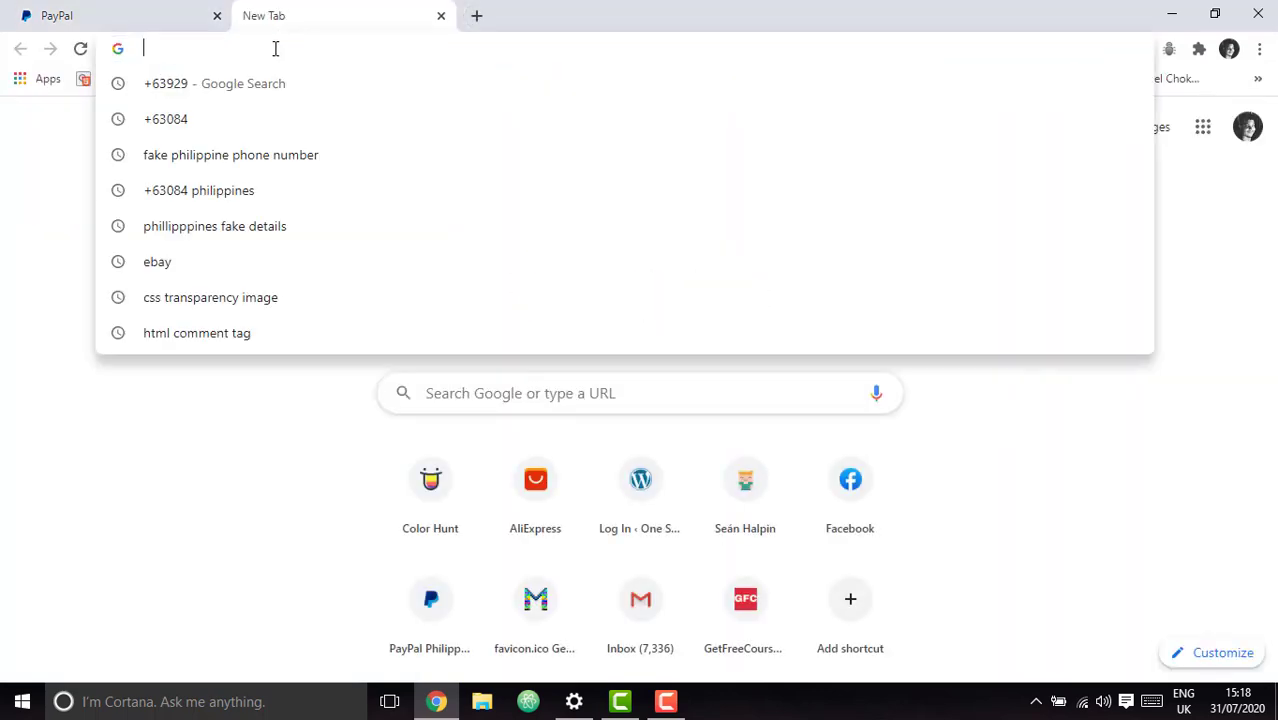
pyautogui.write('https://www.fakeaddressgenerator.com/All_countries/address/country/Philippines')
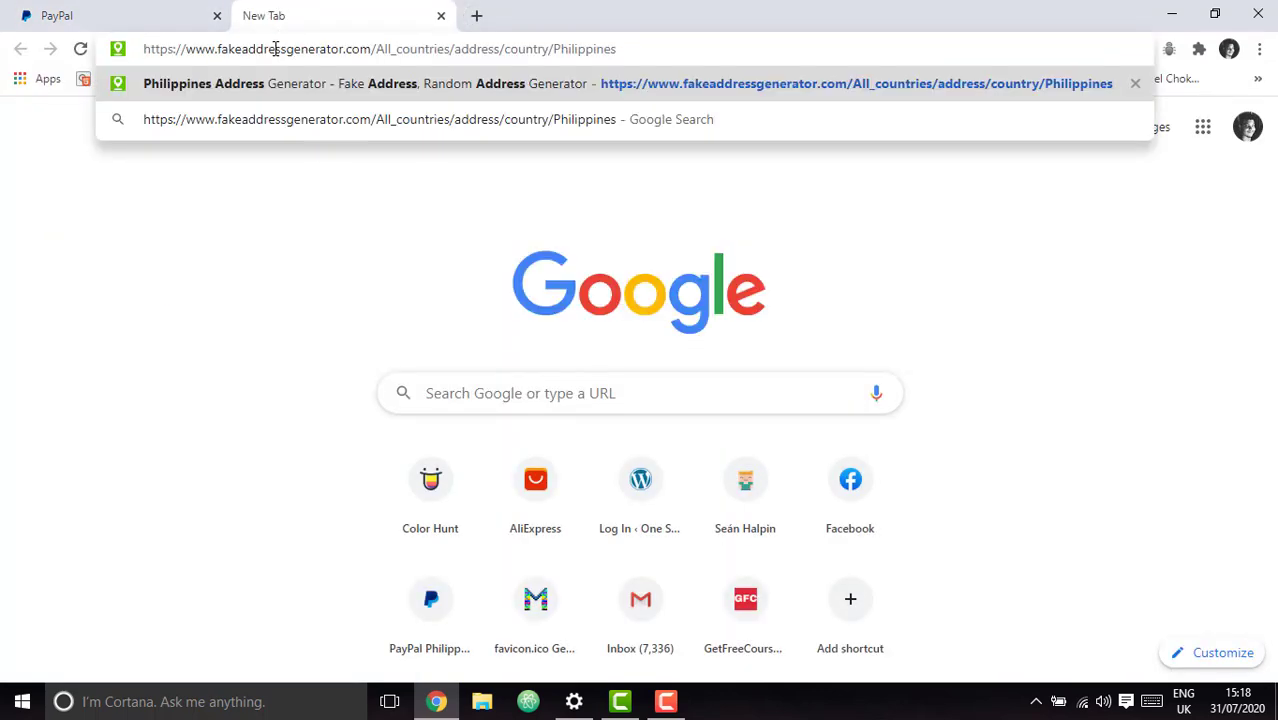
pyautogui.press('Return')
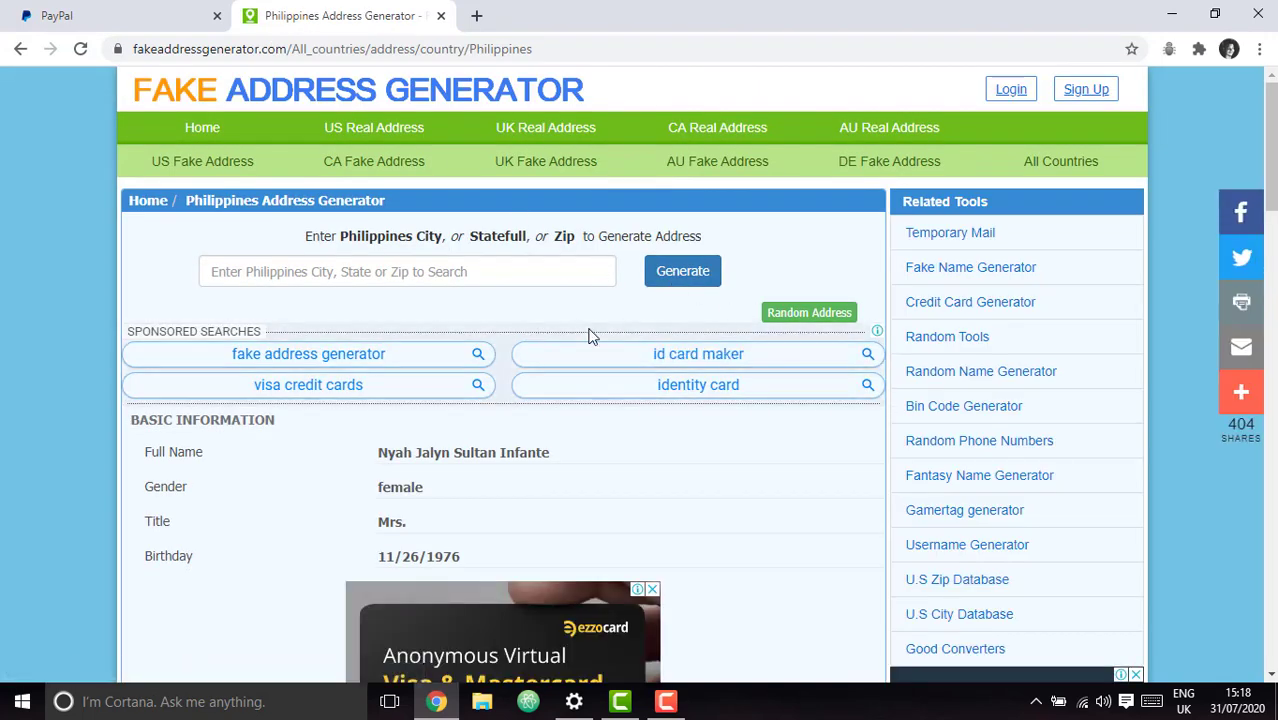
pyautogui.scroll(-2, 655, 398)
pyautogui.scroll(2, 722, 419)
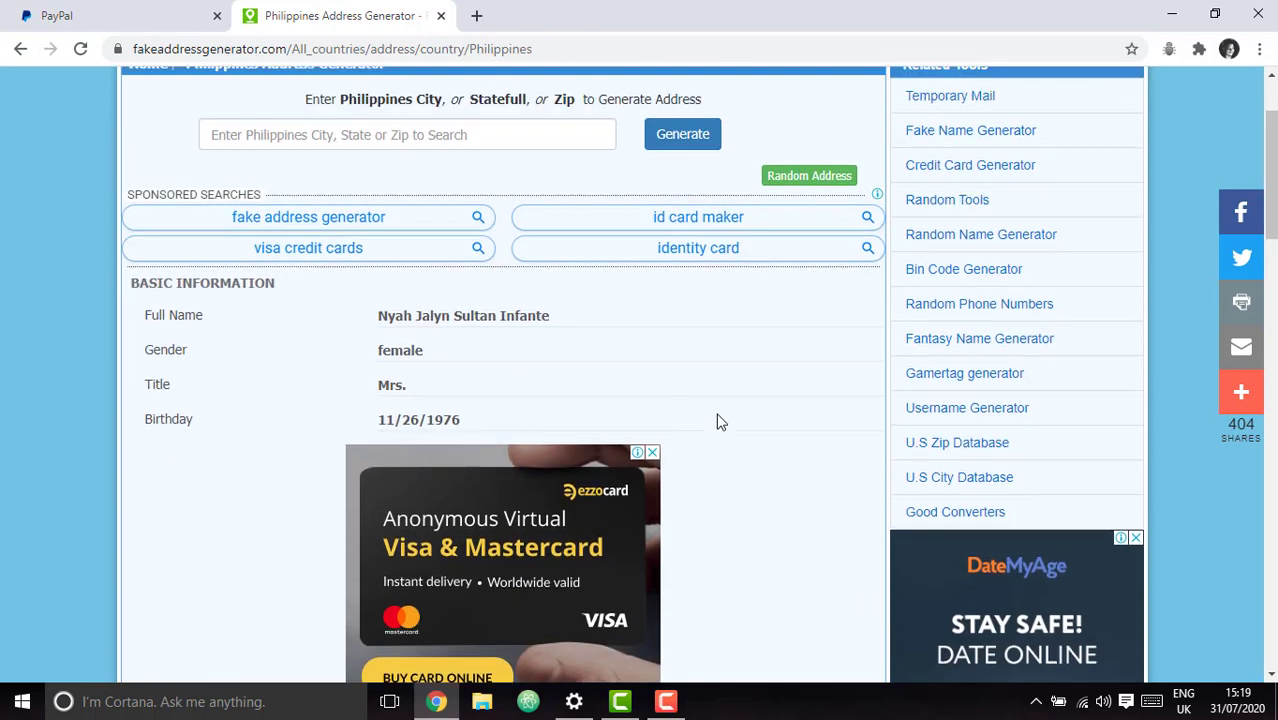
pyautogui.click(140, 48)
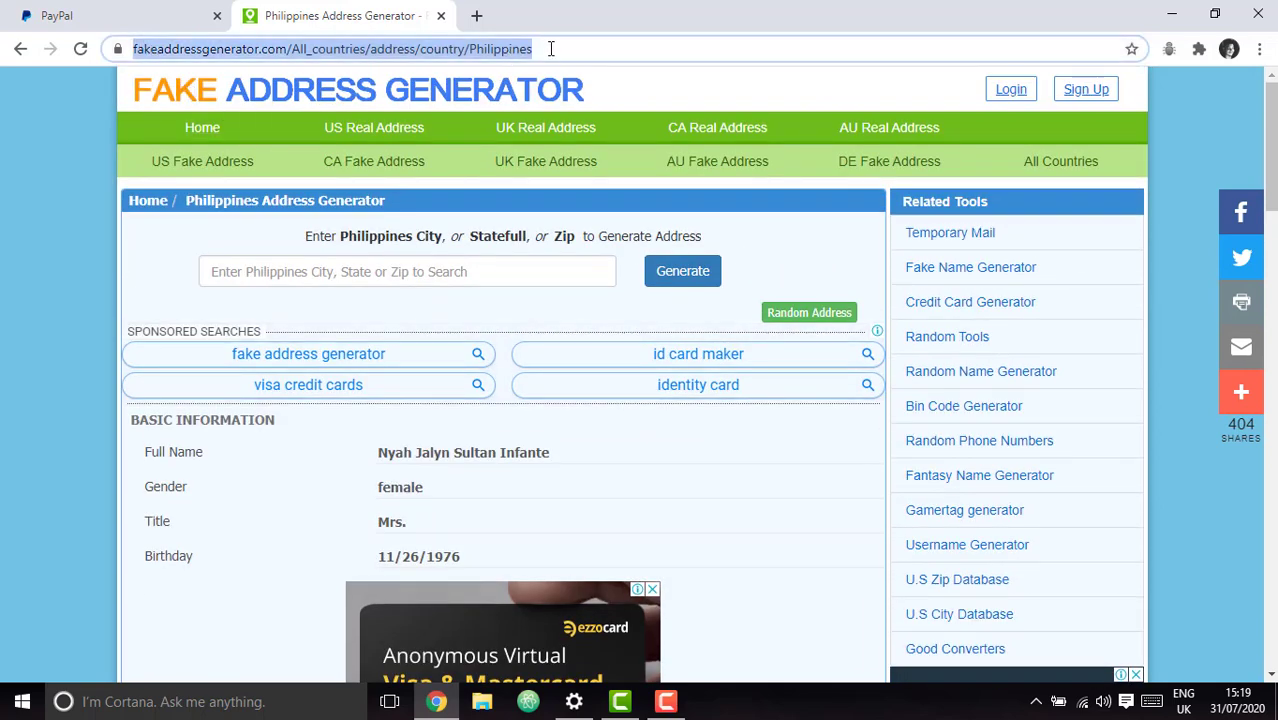
pyautogui.press('End')
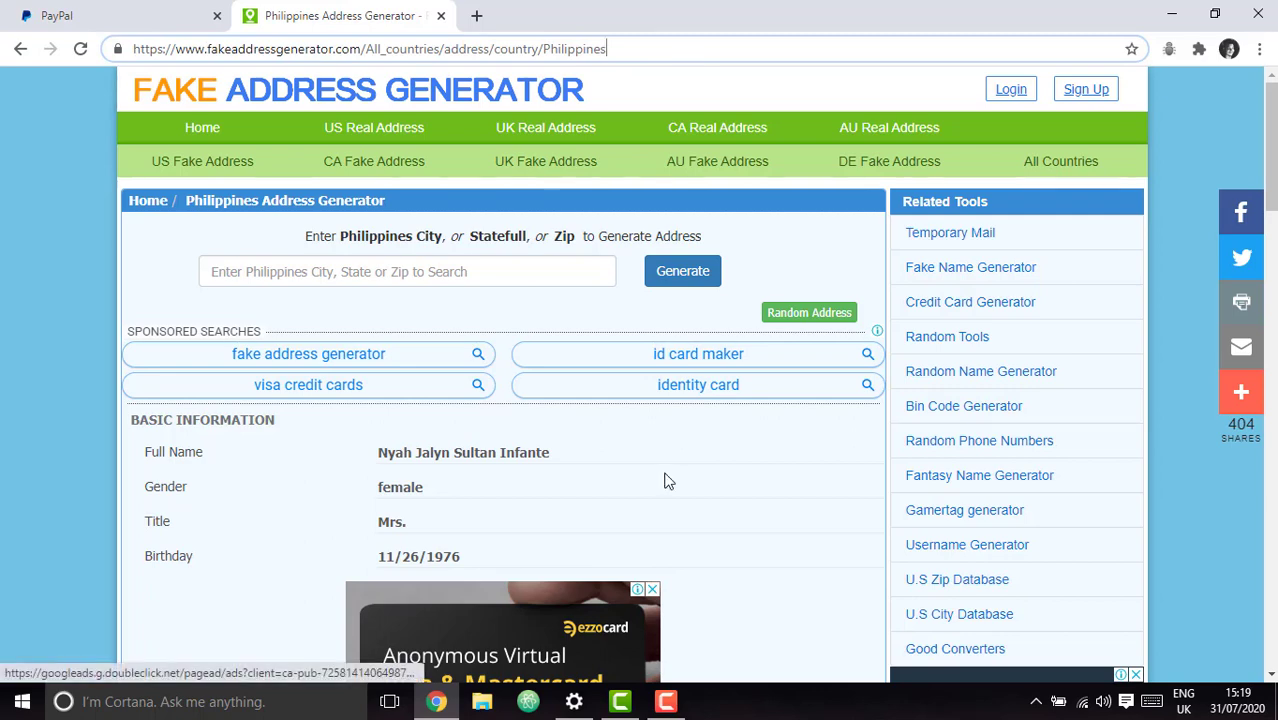
# Review the generated profile's birthday and Pasig City address details.
pyautogui.scroll(-1, 651, 479)
pyautogui.scroll(1, 650, 480)
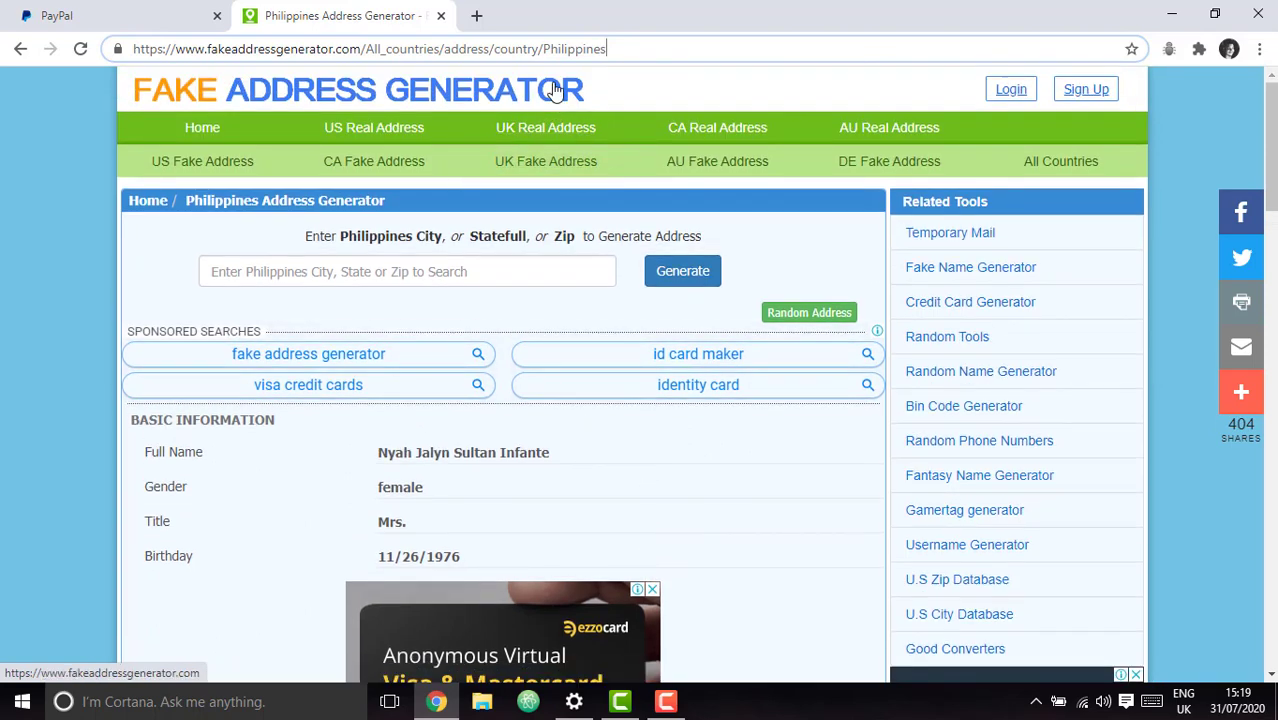
pyautogui.scroll(-3, 331, 290)
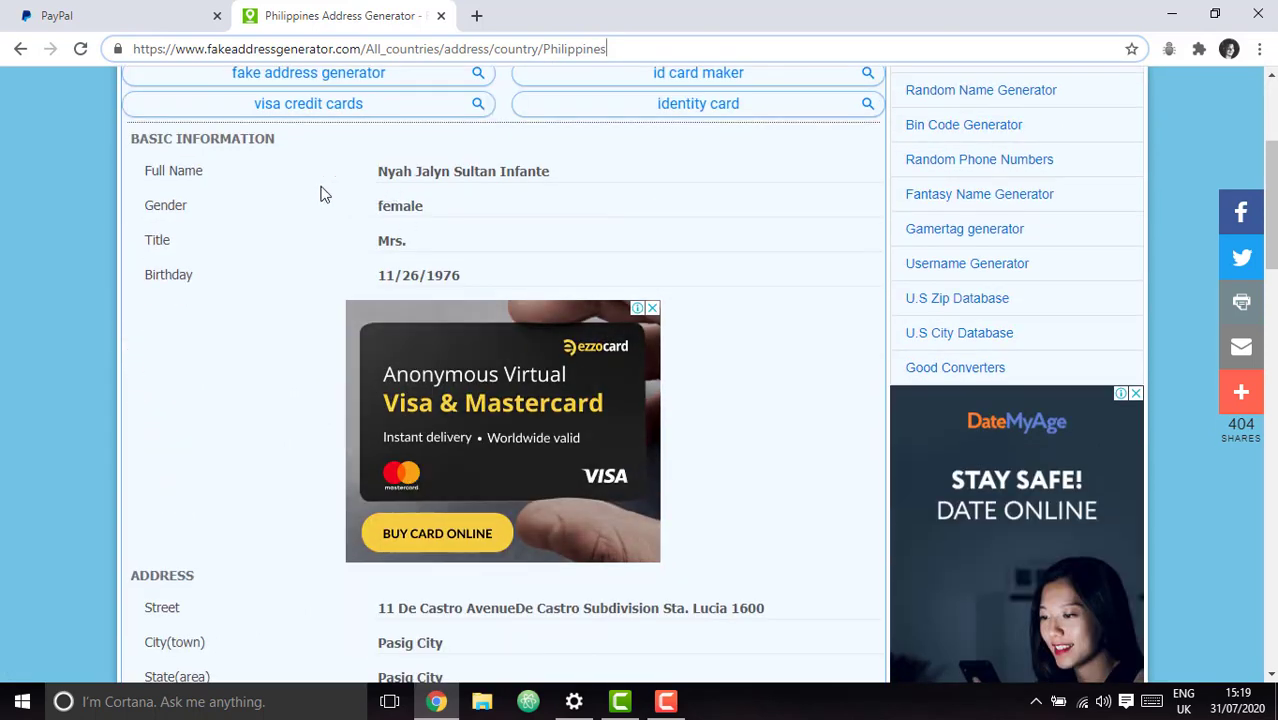
pyautogui.click(421, 237)
pyautogui.scroll(-2, 628, 320)
pyautogui.scroll(1, 468, 240)
pyautogui.press('Tab')
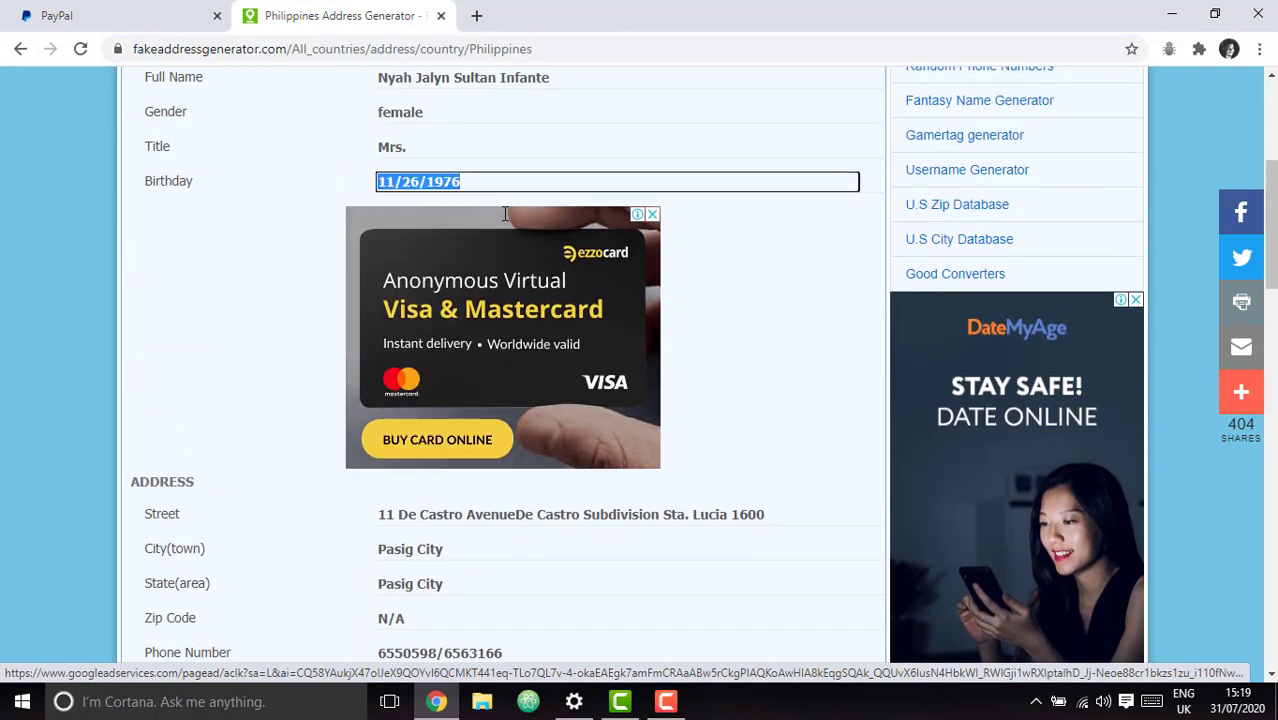
pyautogui.scroll(-1, 700, 398)
pyautogui.scroll(-2, 493, 508)
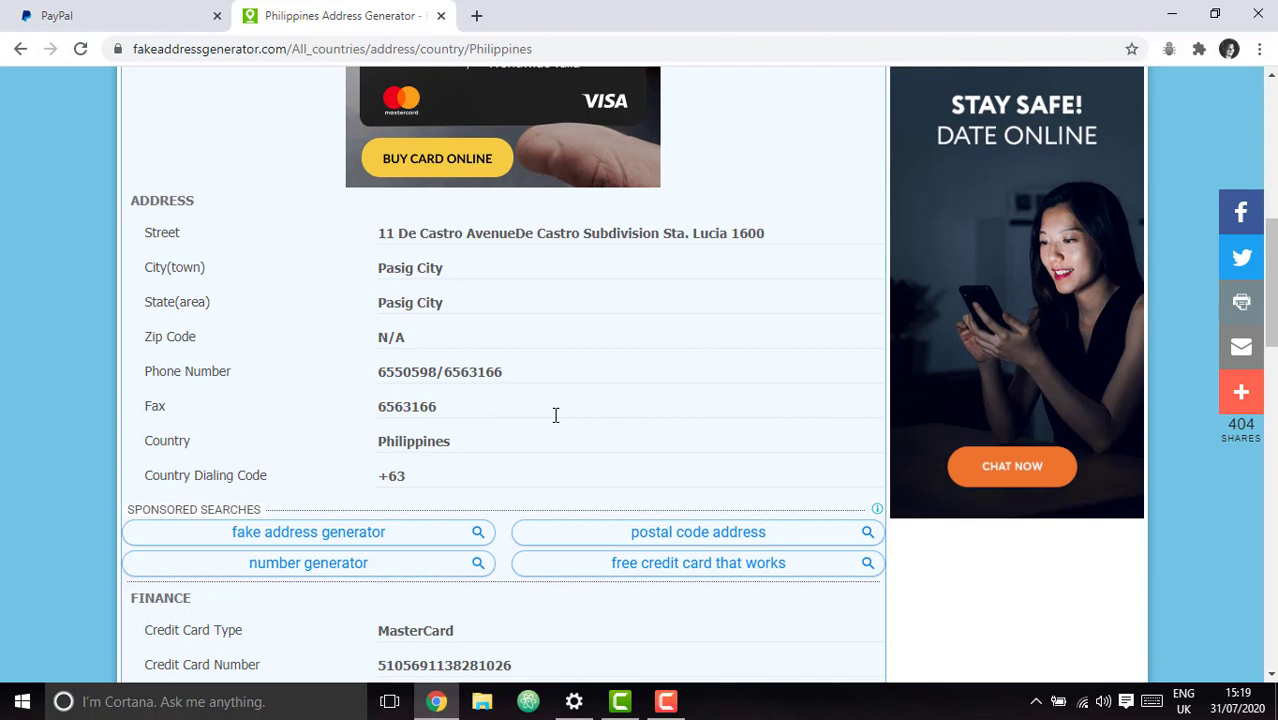
pyautogui.scroll(2, 556, 415)
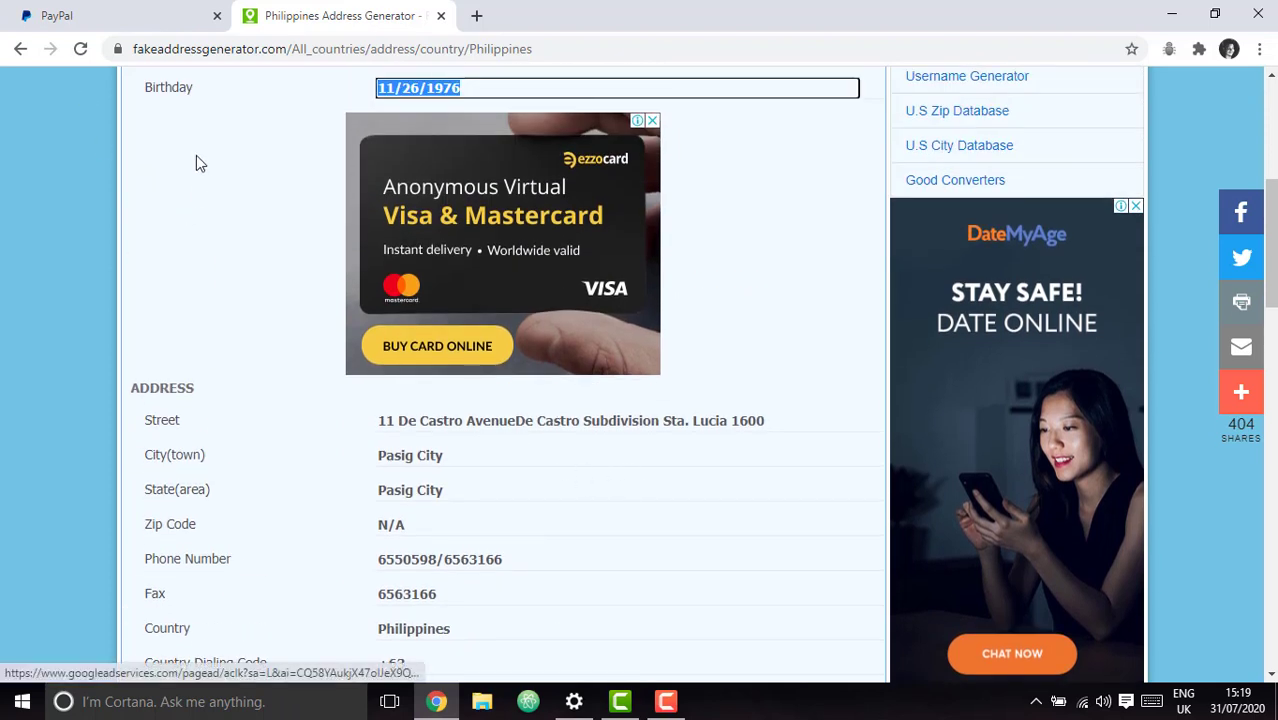
pyautogui.scroll(-3, 551, 451)
pyautogui.scroll(5, 240, 100)
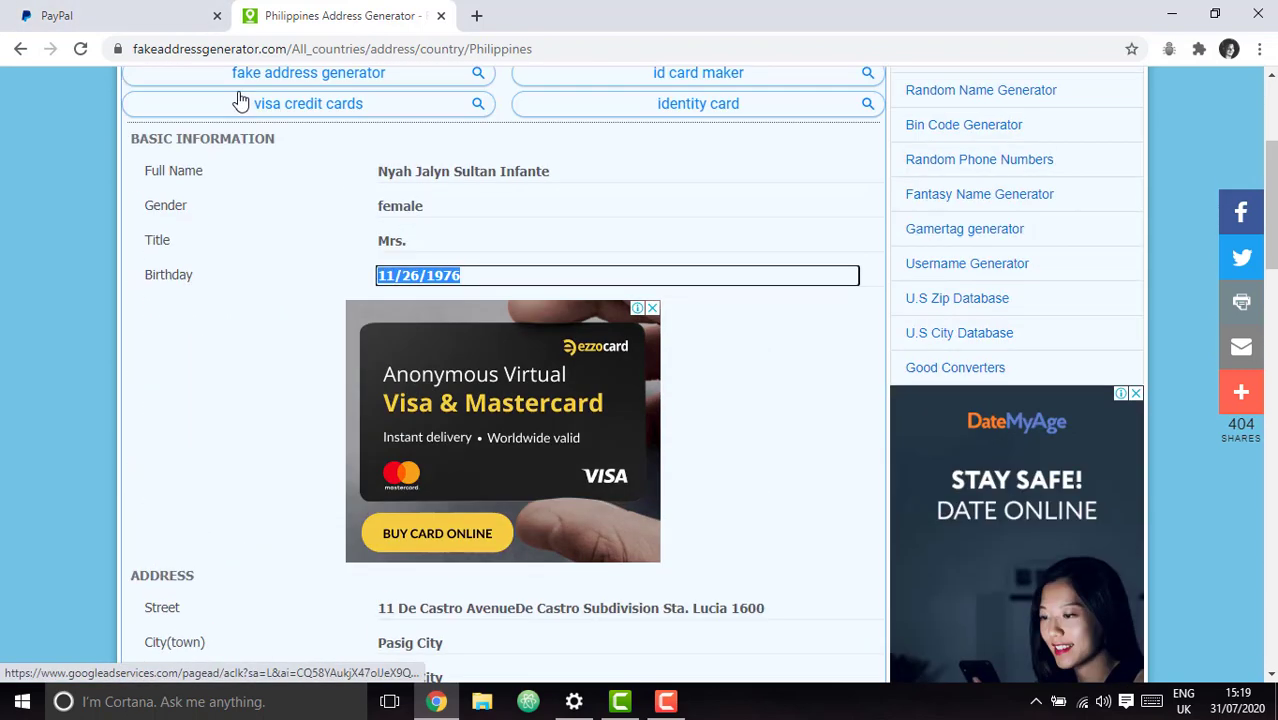
pyautogui.scroll(1, 643, 443)
# Back on PayPal, enter the contact's legal last name.
pyautogui.click(100, 15)
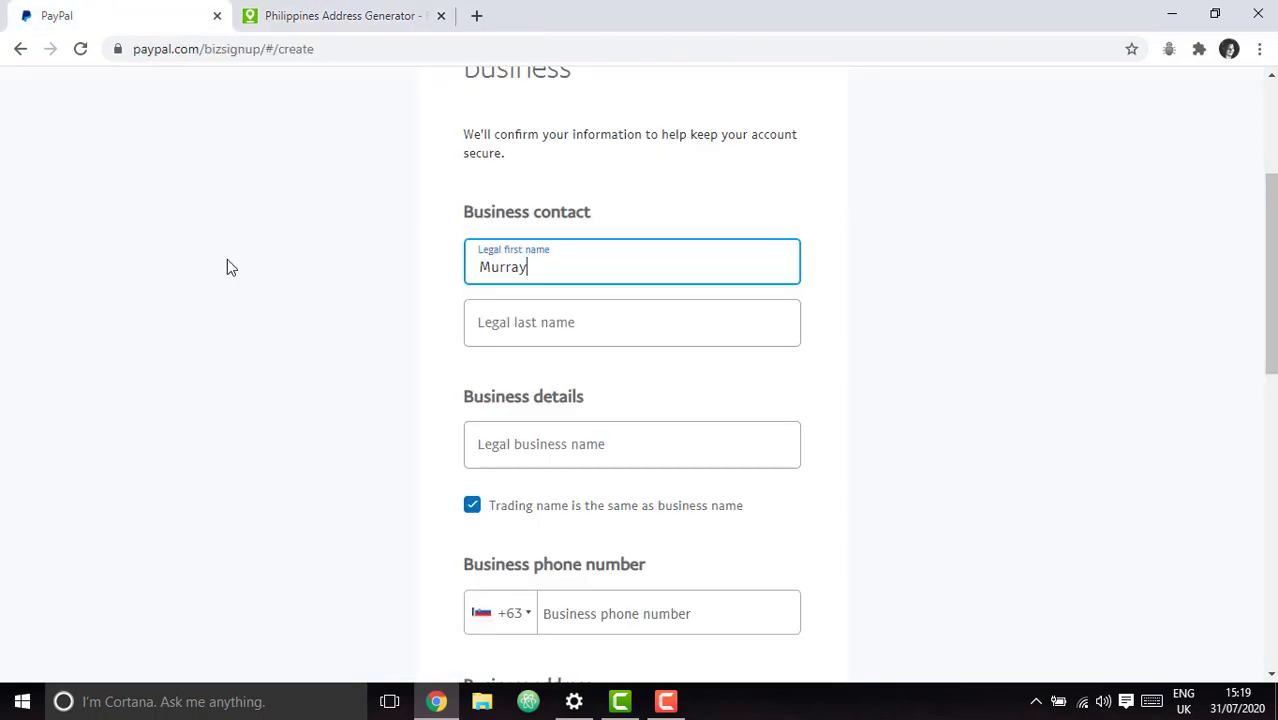
pyautogui.click(490, 319)
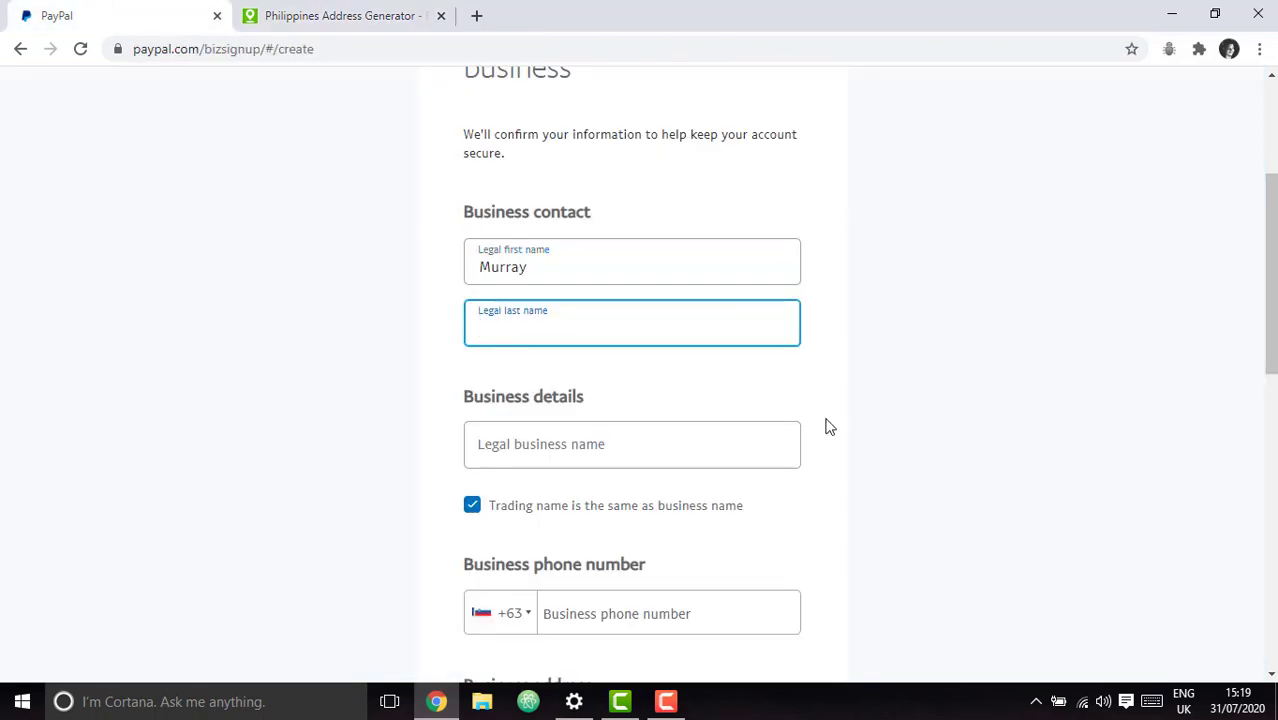
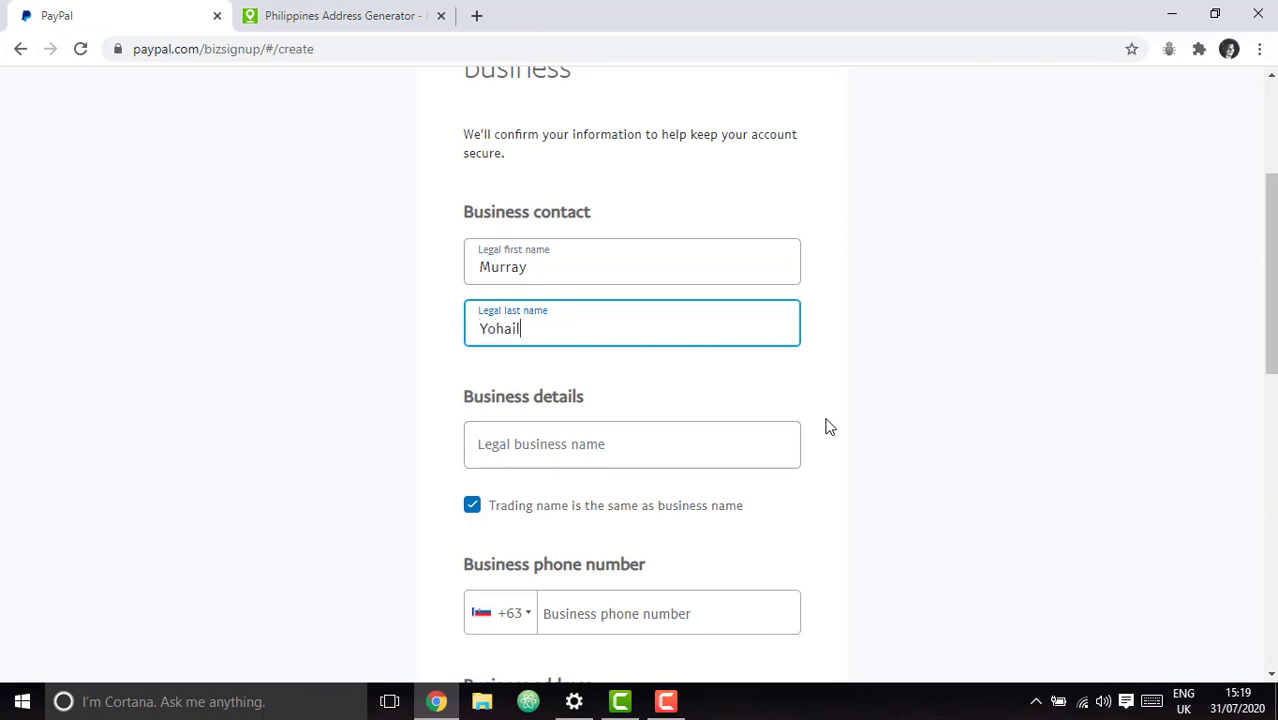
pyautogui.click(1135, 340)
pyautogui.scroll(-1, 901, 397)
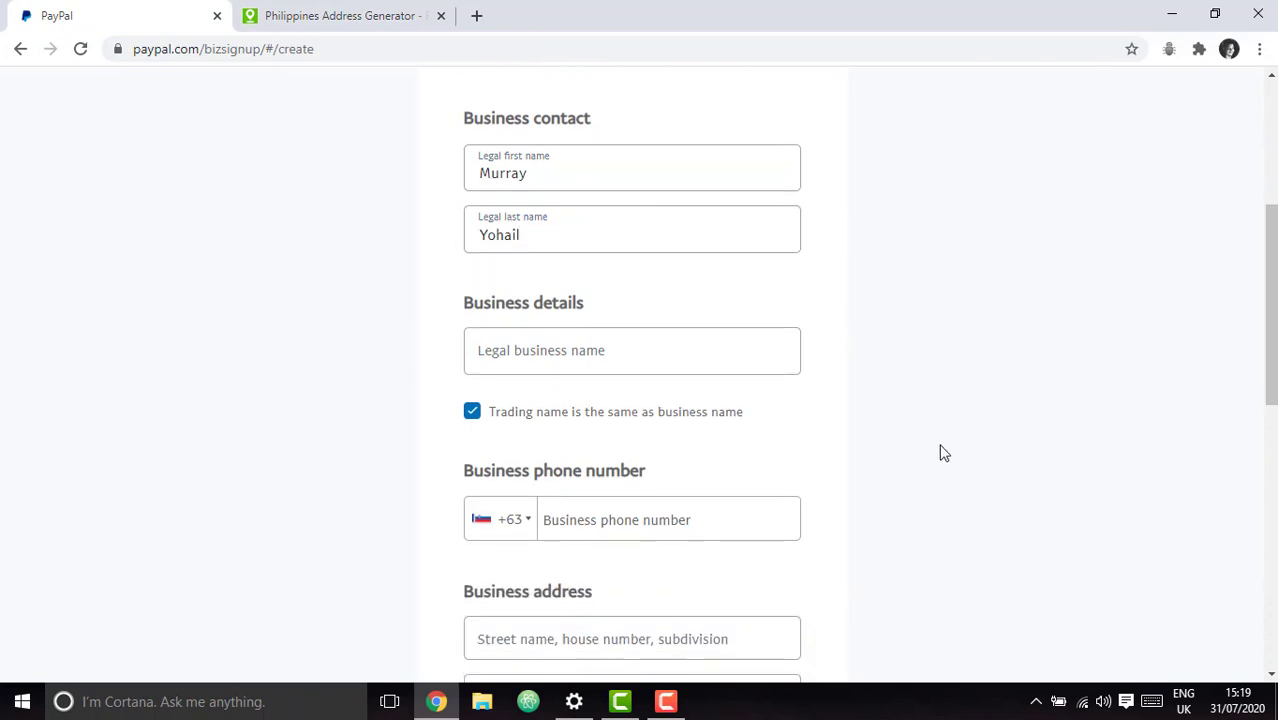
# Set the legal business name to 'OneShop'.
pyautogui.click(642, 353)
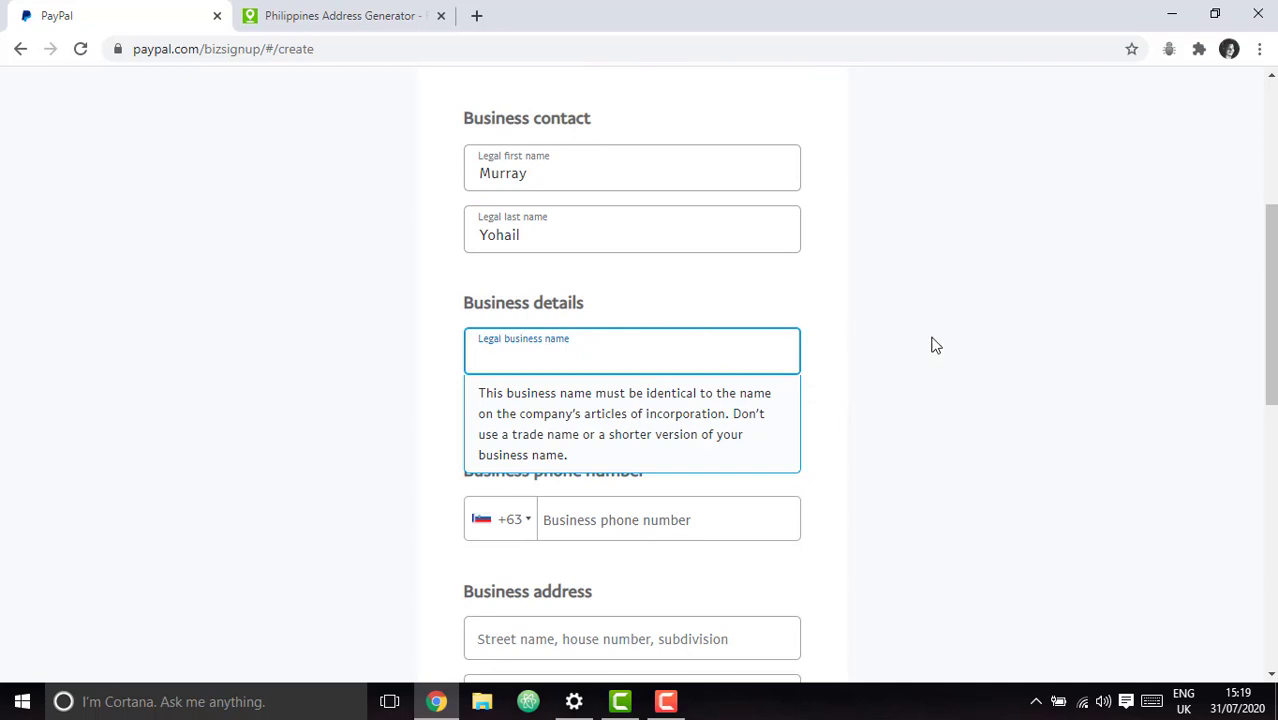
pyautogui.scroll(-1, 933, 343)
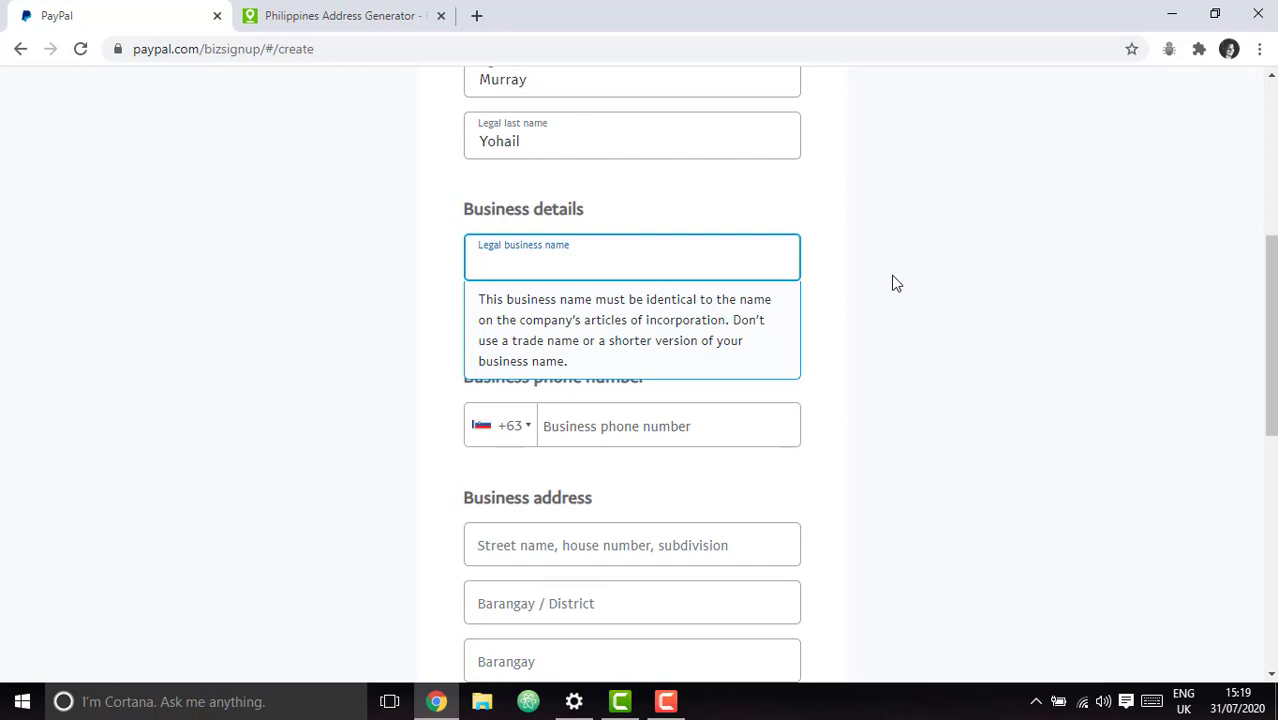
pyautogui.write('OneS')
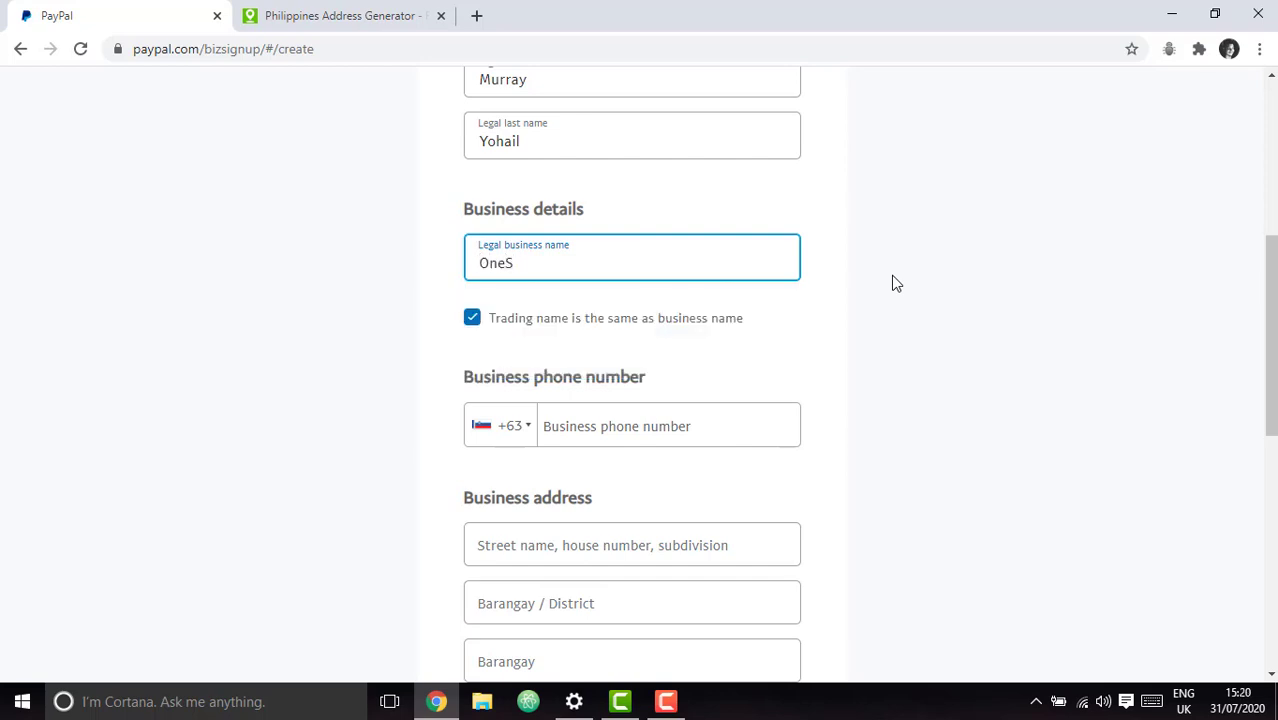
pyautogui.write('hop')
pyautogui.scroll(-1, 895, 283)
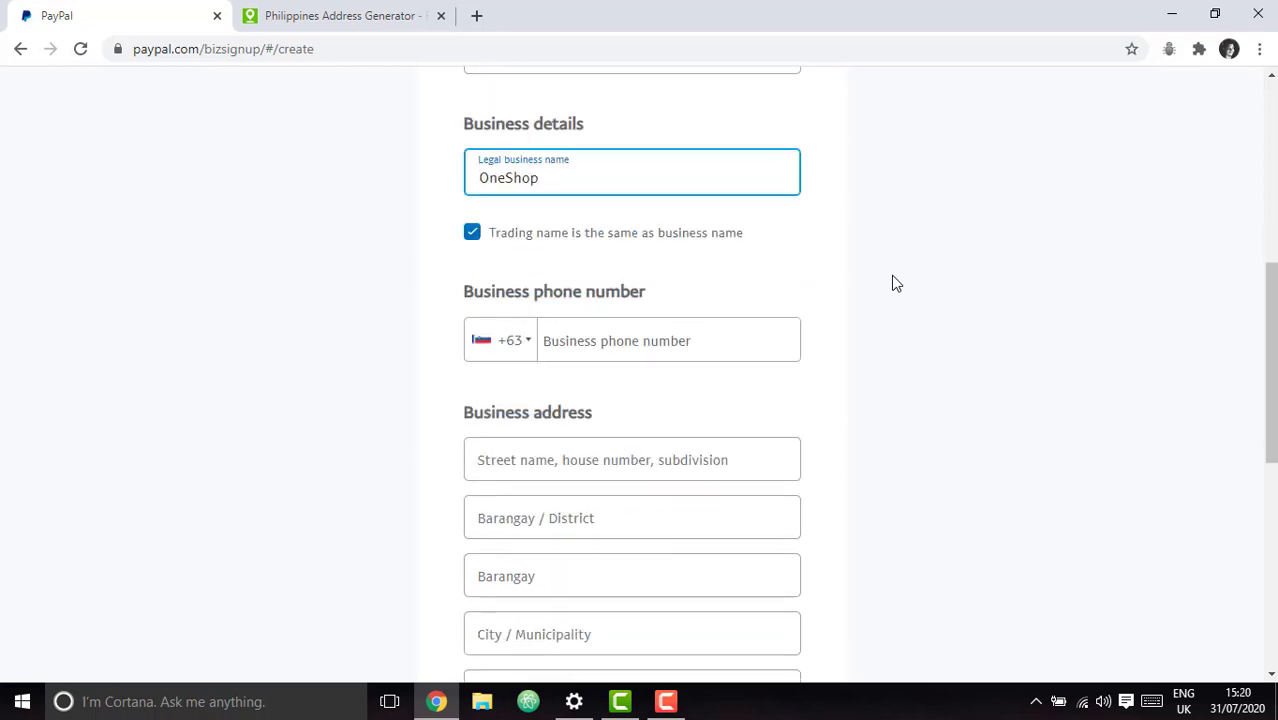
pyautogui.scroll(-1, 880, 305)
# Copy the generated phone number into the Business phone number field.
pyautogui.click(320, 14)
pyautogui.scroll(-3, 627, 355)
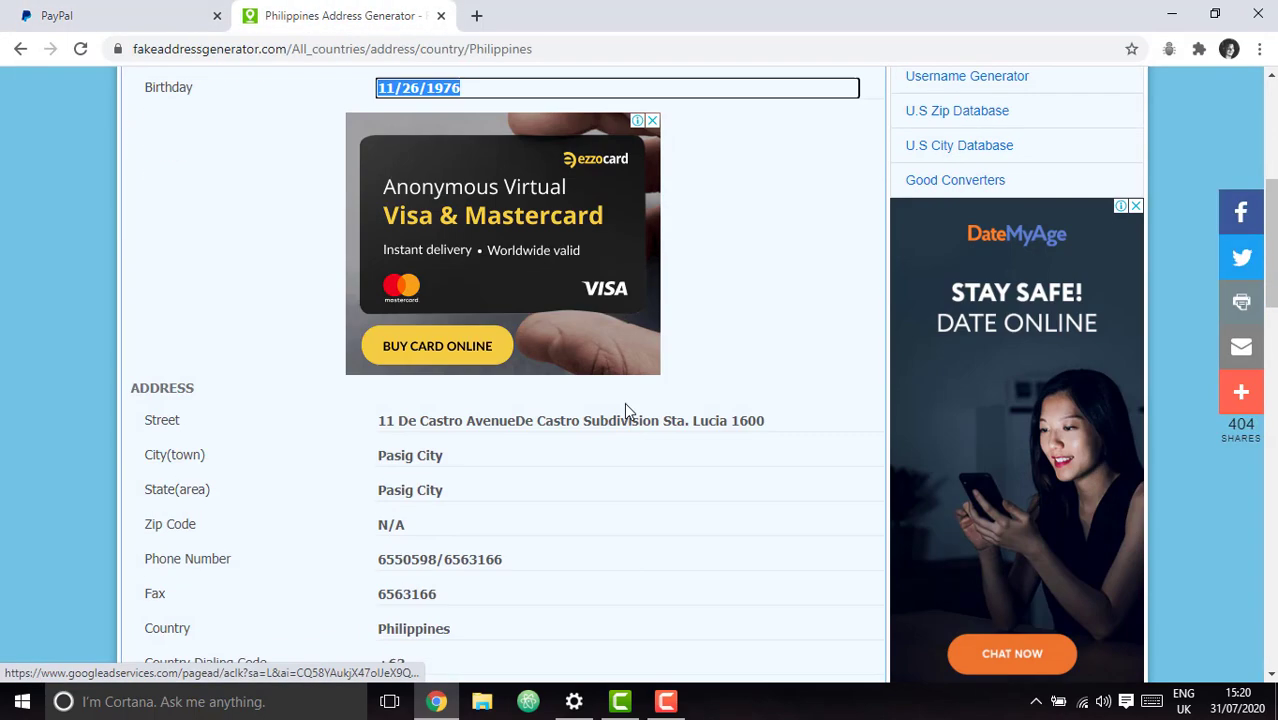
pyautogui.scroll(-3, 625, 405)
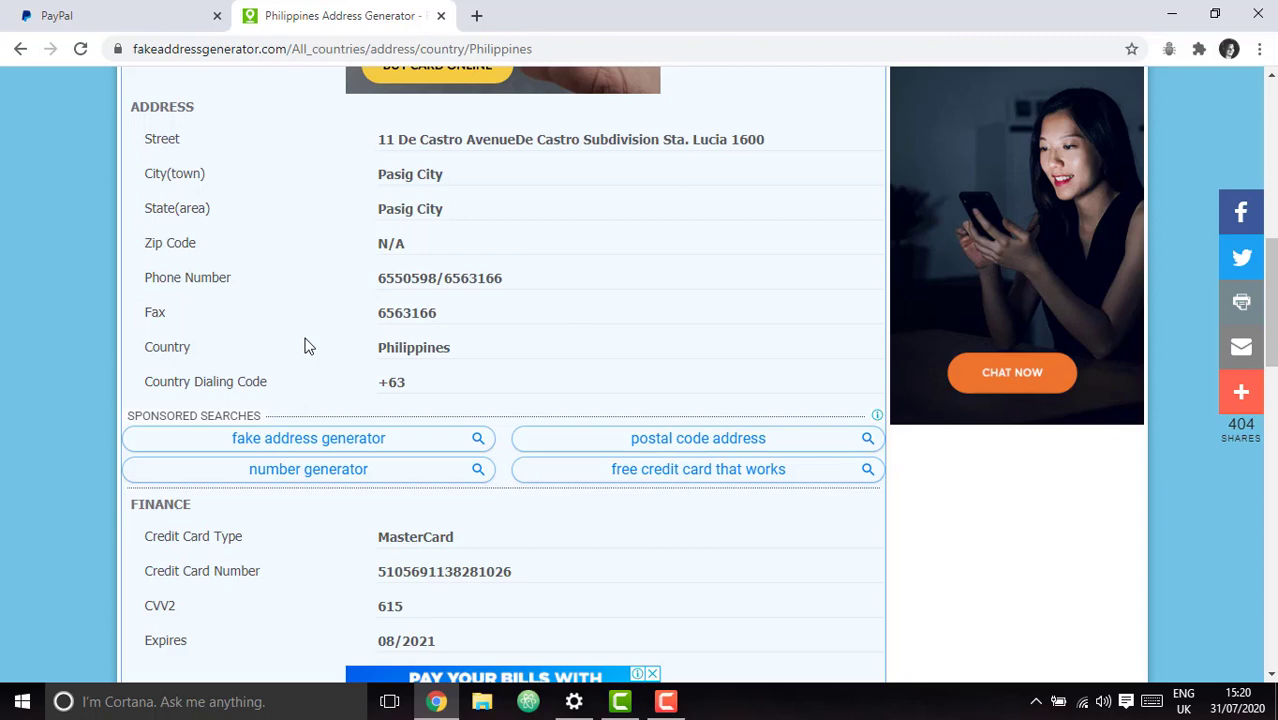
pyautogui.scroll(-5, 479, 348)
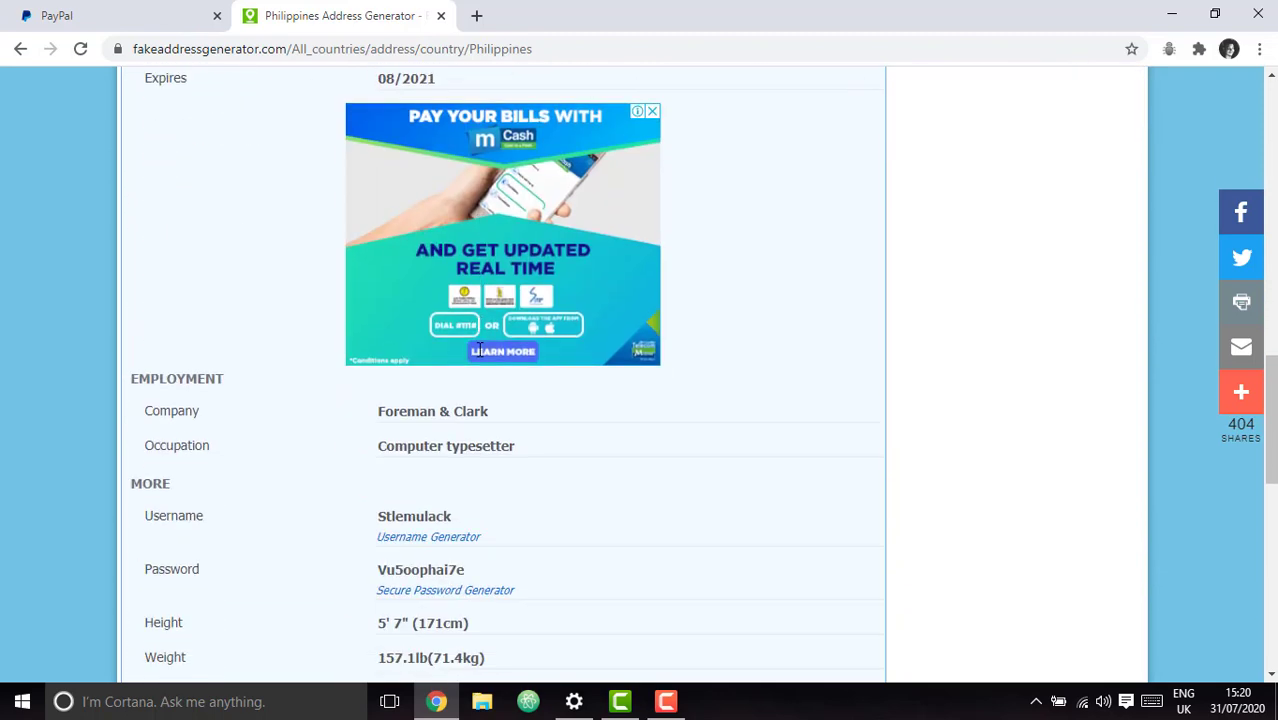
pyautogui.scroll(6, 479, 348)
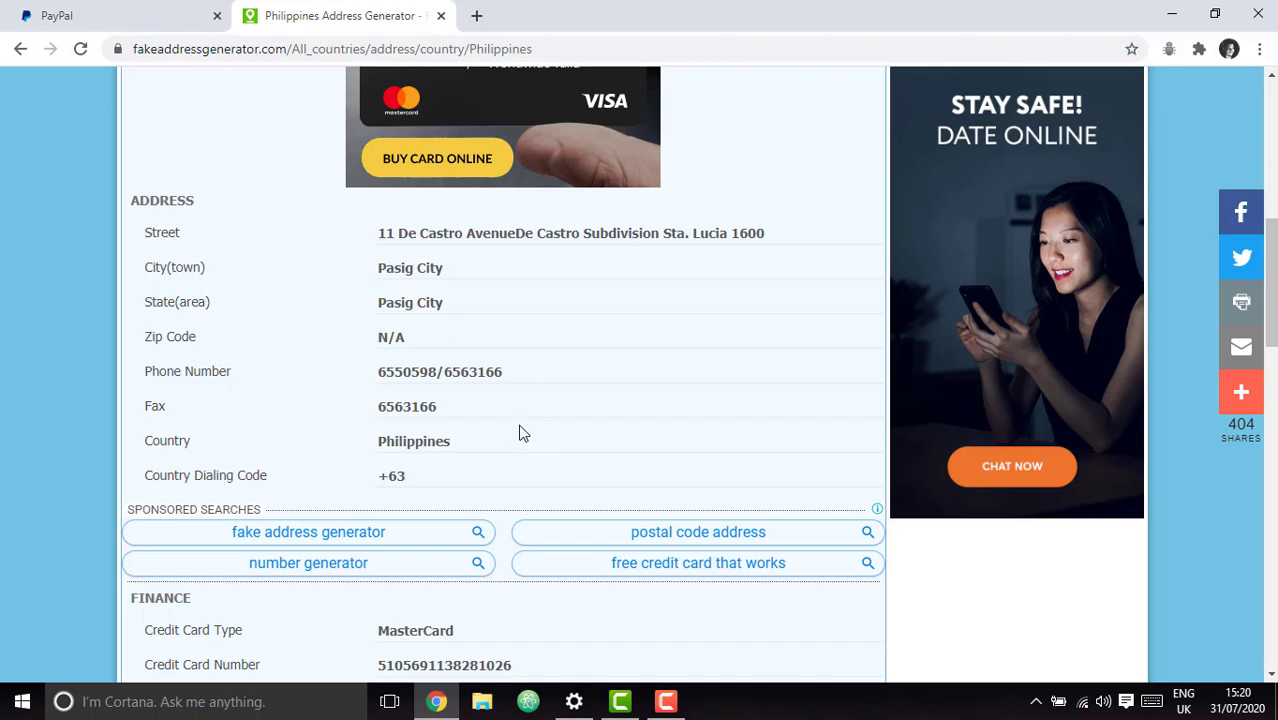
pyautogui.click(70, 12)
pyautogui.click(600, 240)
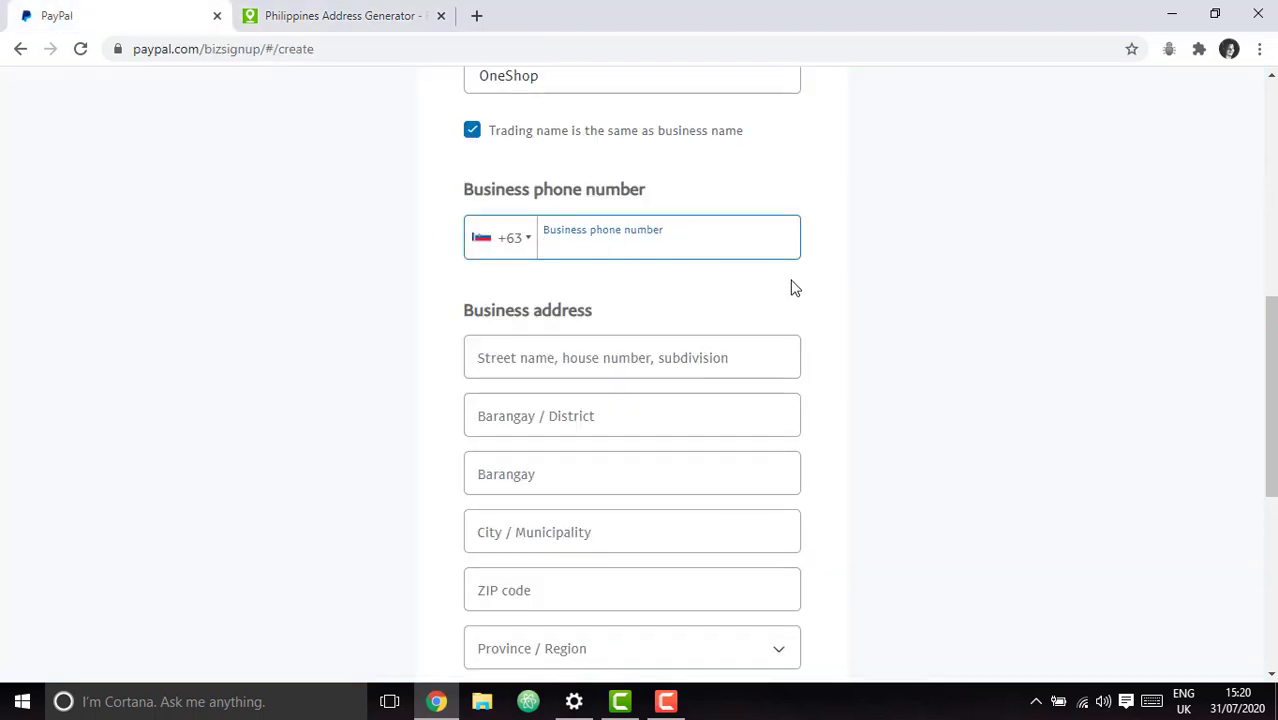
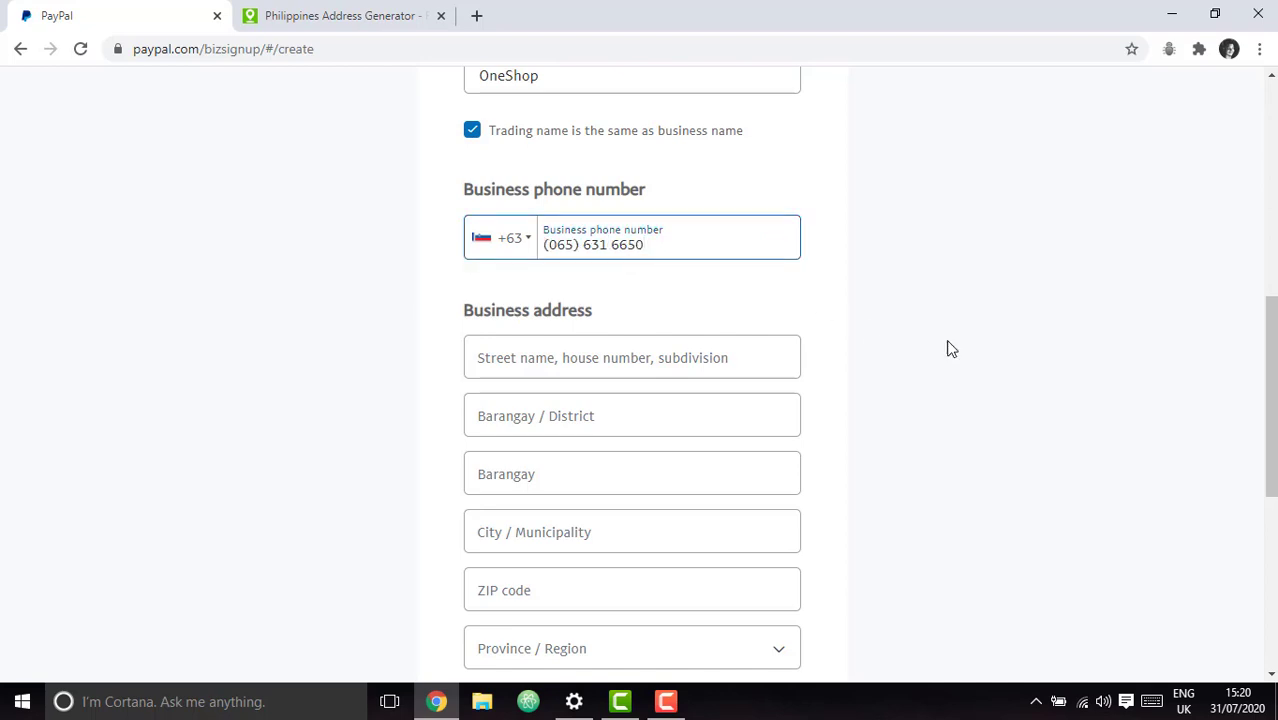
pyautogui.click(1056, 360)
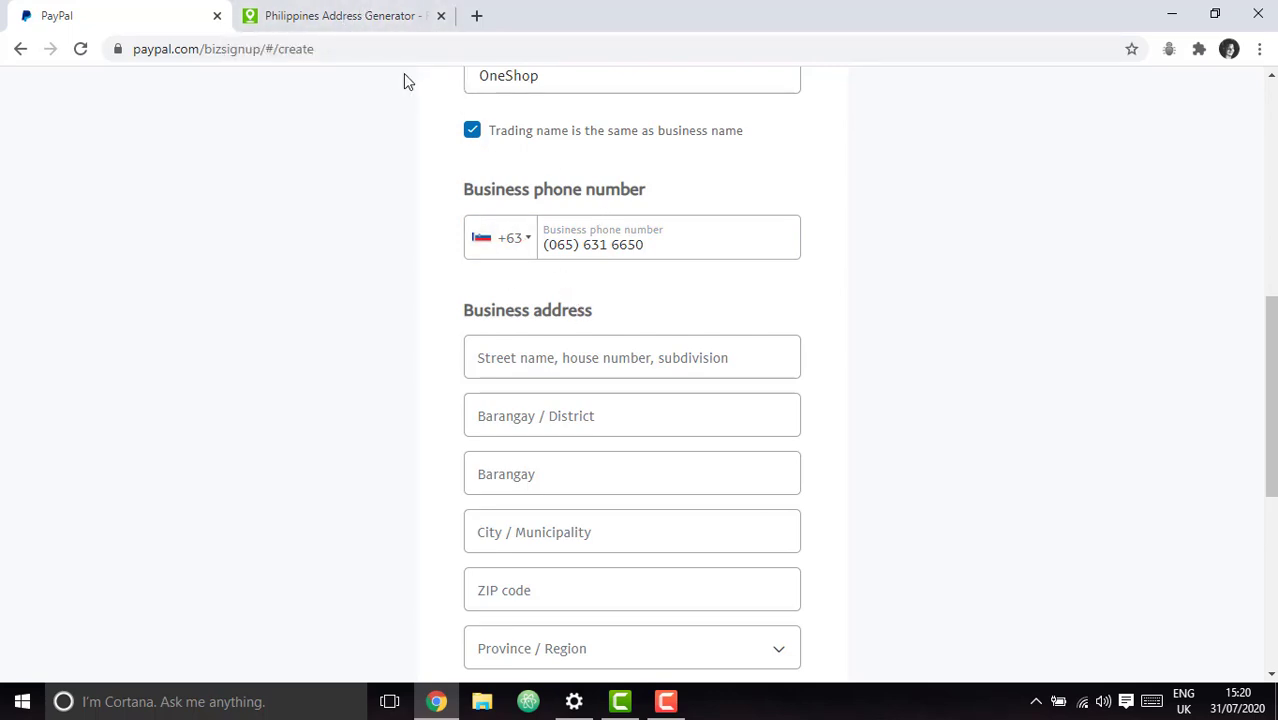
# Compare the entered business phone number with the generated one, leaving it unchanged.
pyautogui.click(334, 18)
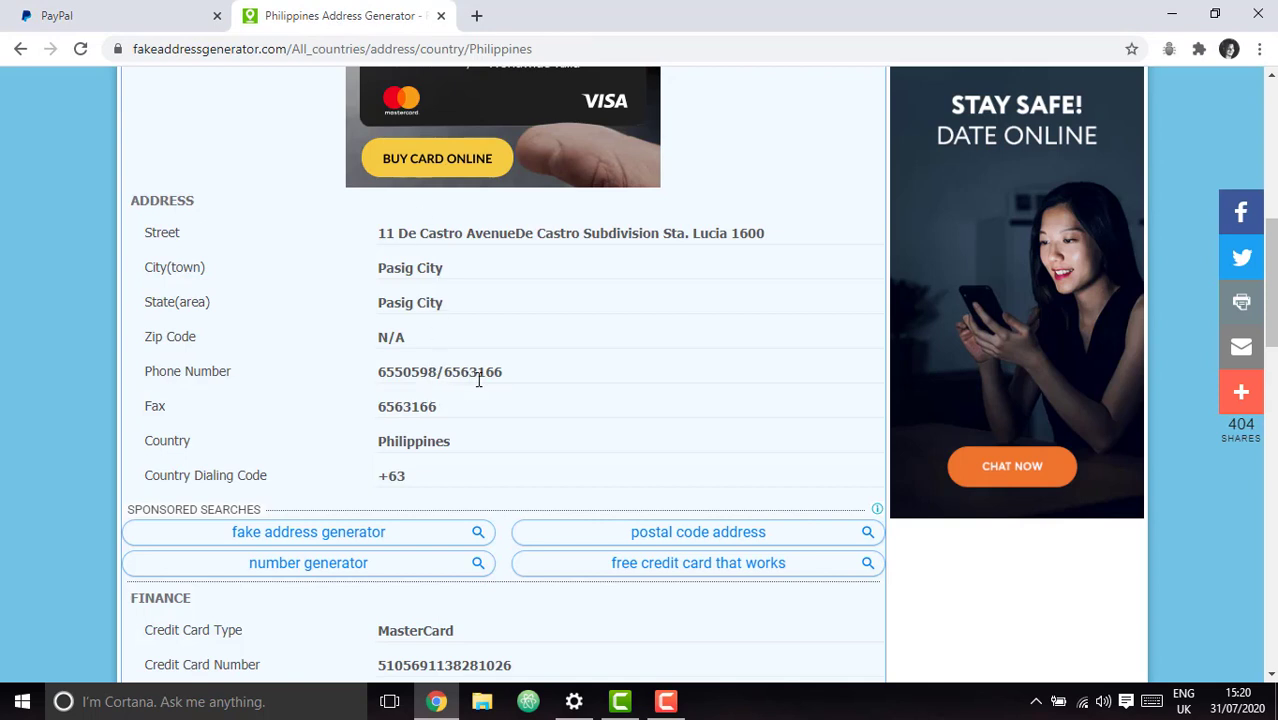
pyautogui.click(133, 30)
pyautogui.click(611, 246)
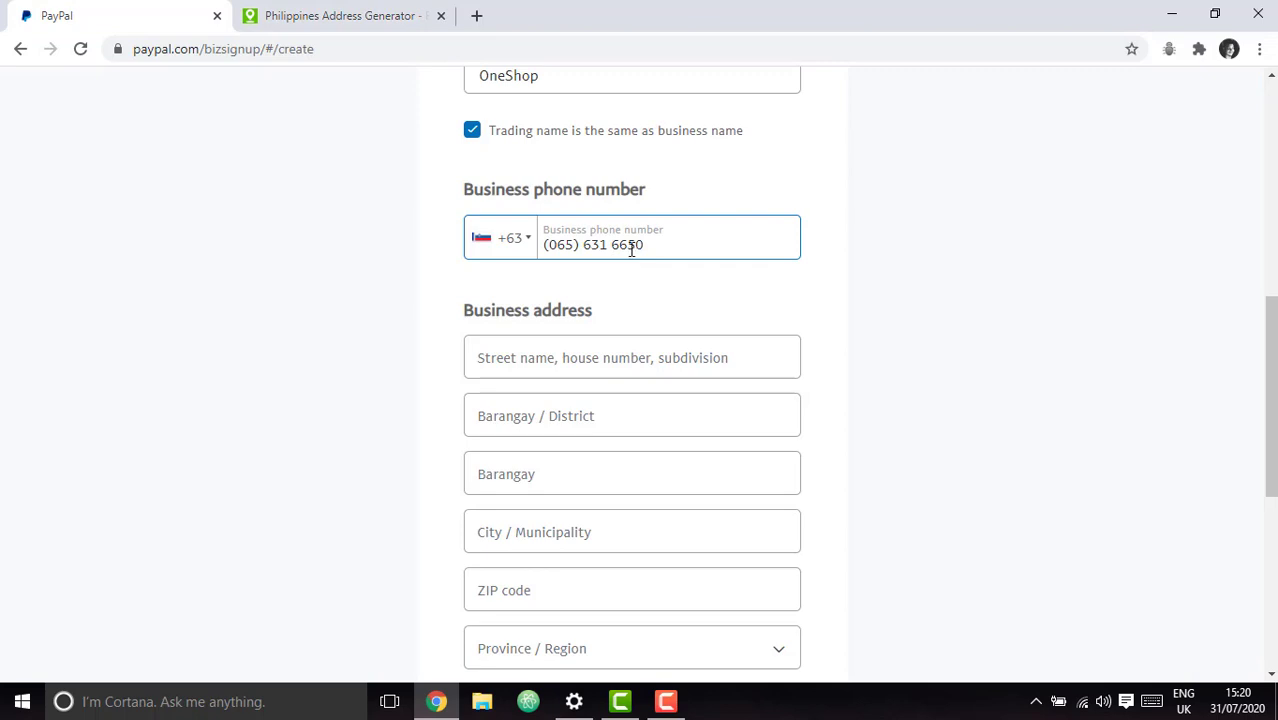
pyautogui.click(430, 110)
pyautogui.click(392, 18)
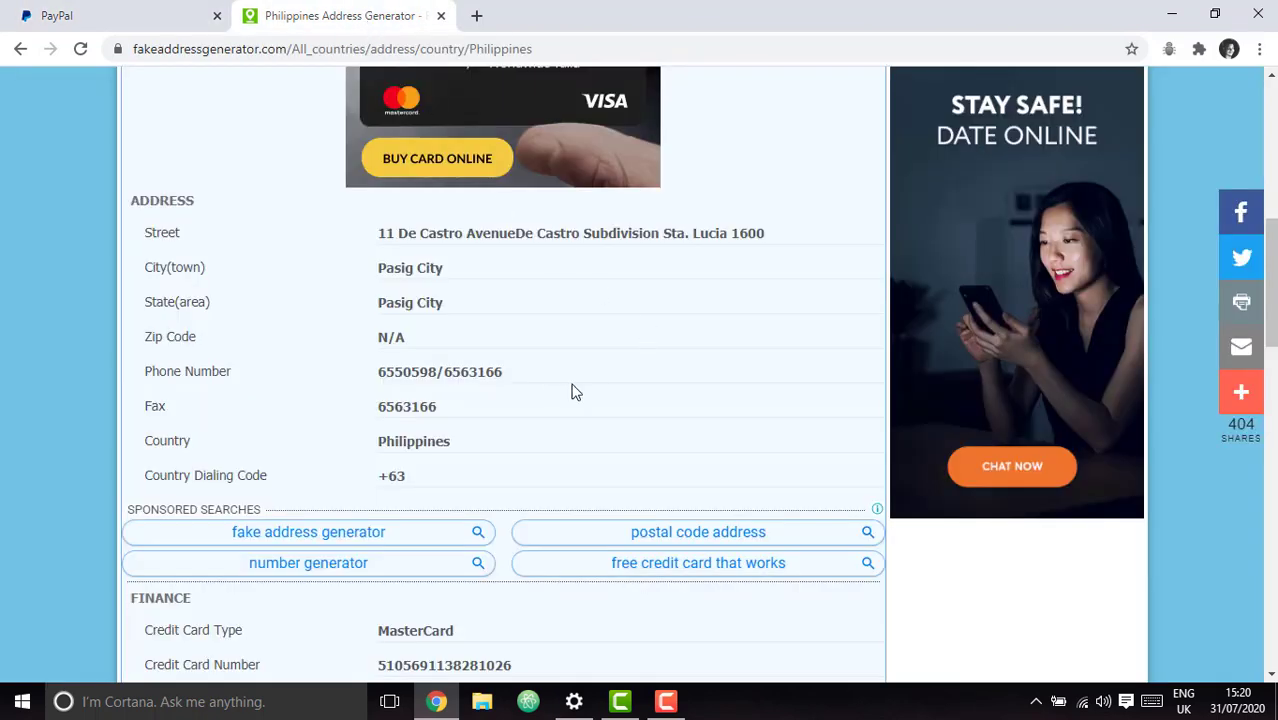
pyautogui.click(117, 8)
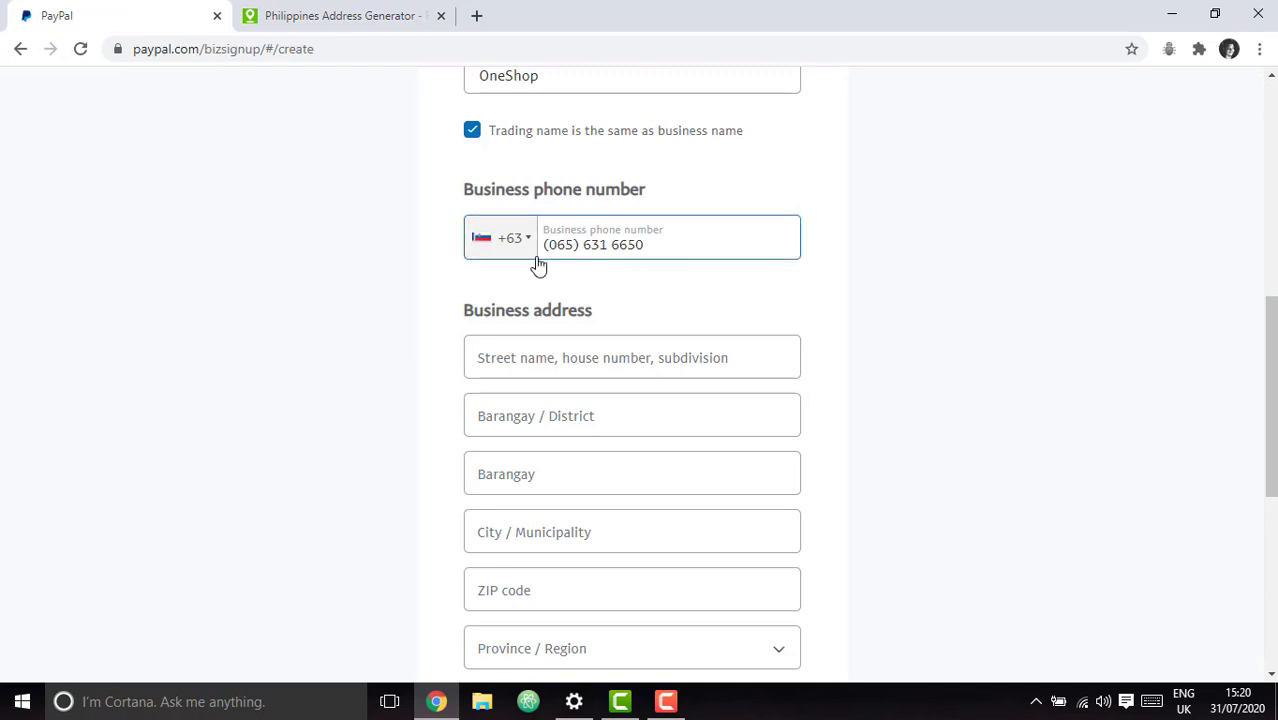
pyautogui.click(314, 12)
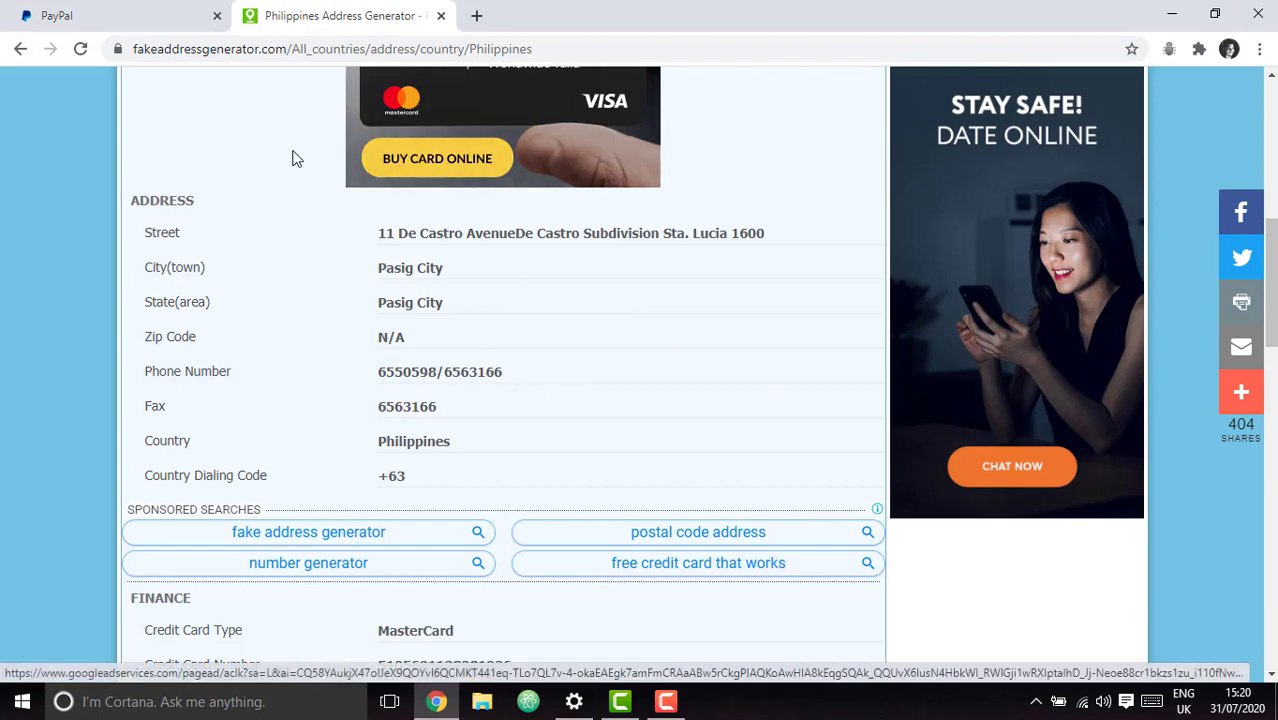
pyautogui.click(153, 8)
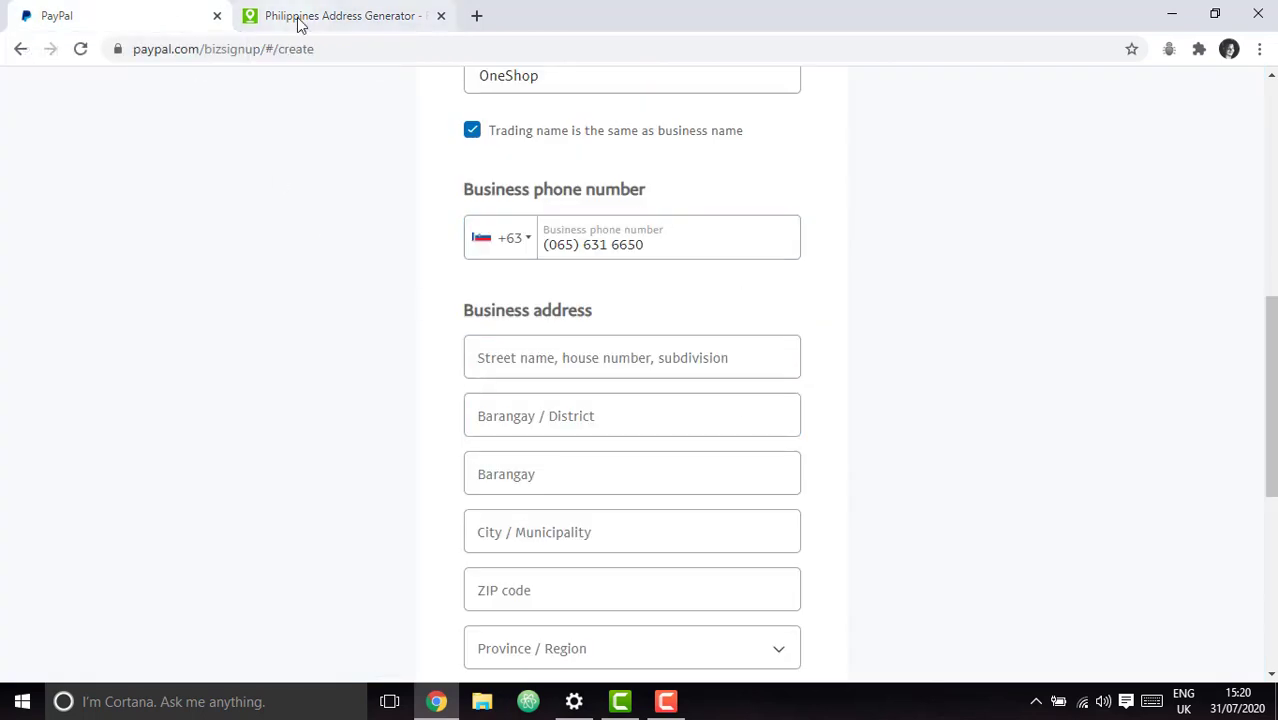
pyautogui.click(627, 235)
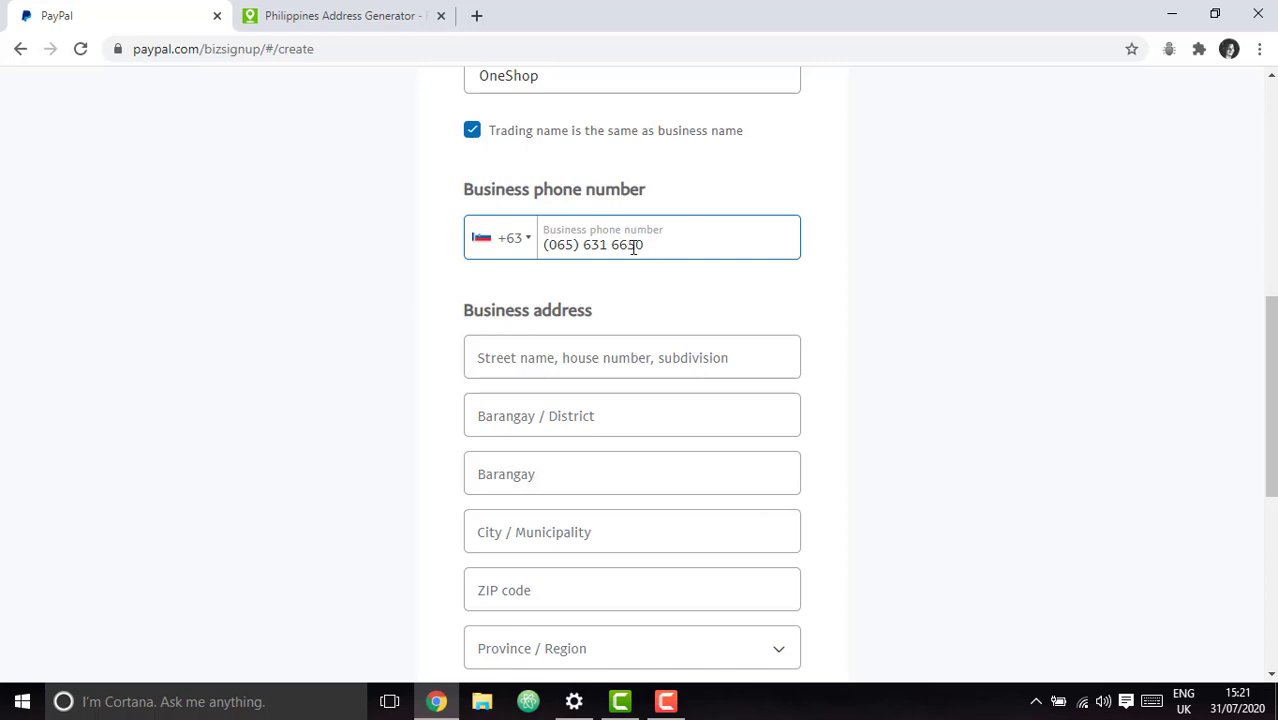
pyautogui.click(795, 357)
# Scroll to the business address section and focus the street field.
pyautogui.click(866, 358)
pyautogui.scroll(3, 866, 358)
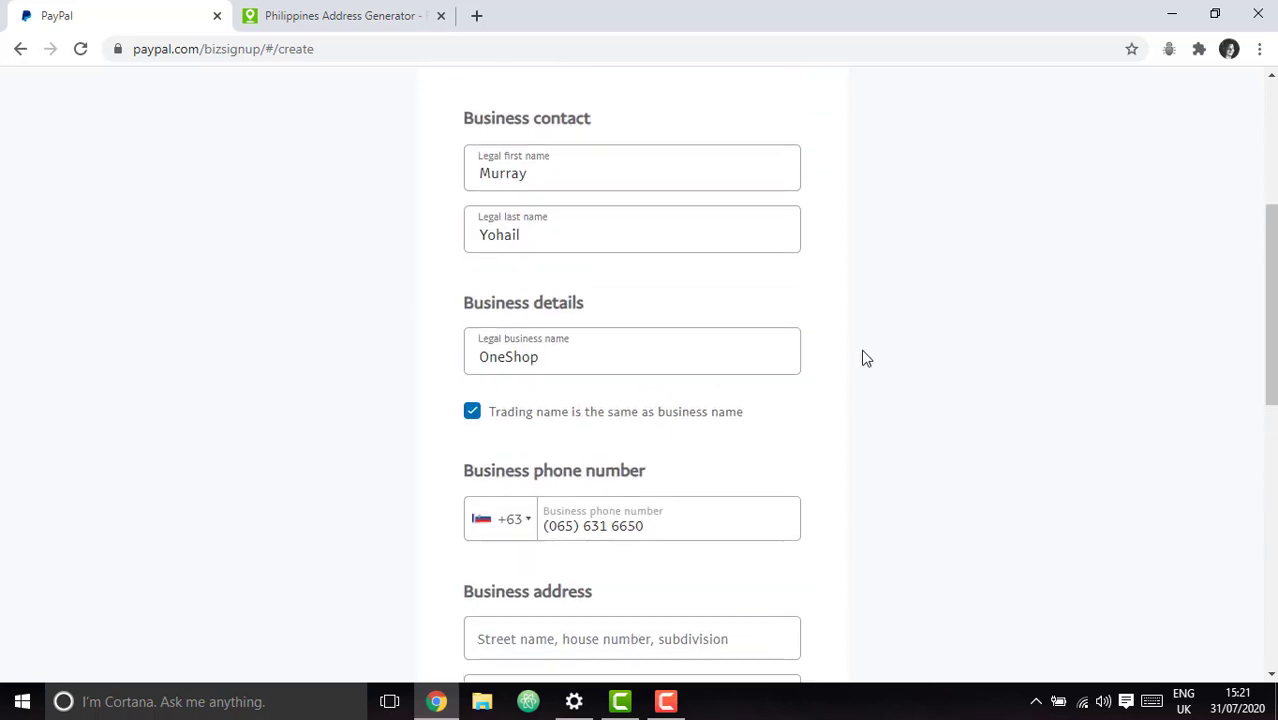
pyautogui.scroll(-3, 866, 358)
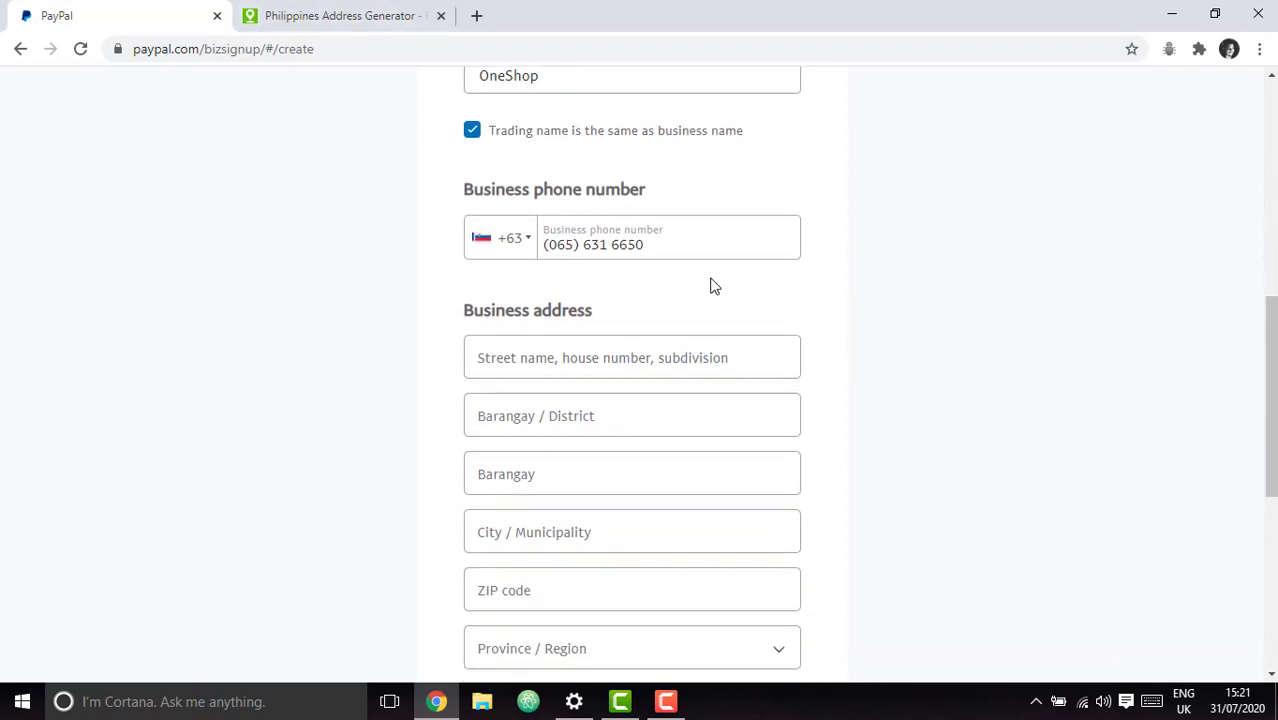
pyautogui.click(728, 358)
pyautogui.scroll(-4, 733, 371)
pyautogui.scroll(-1, 816, 388)
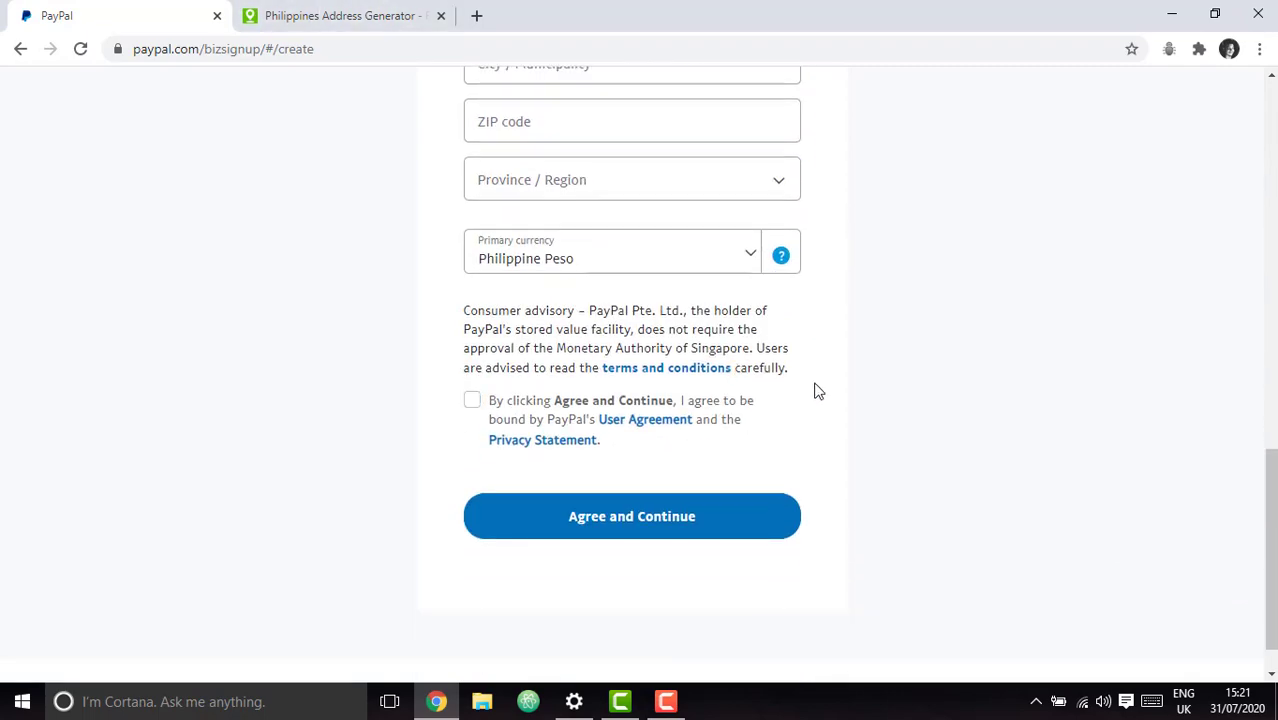
pyautogui.scroll(5, 816, 388)
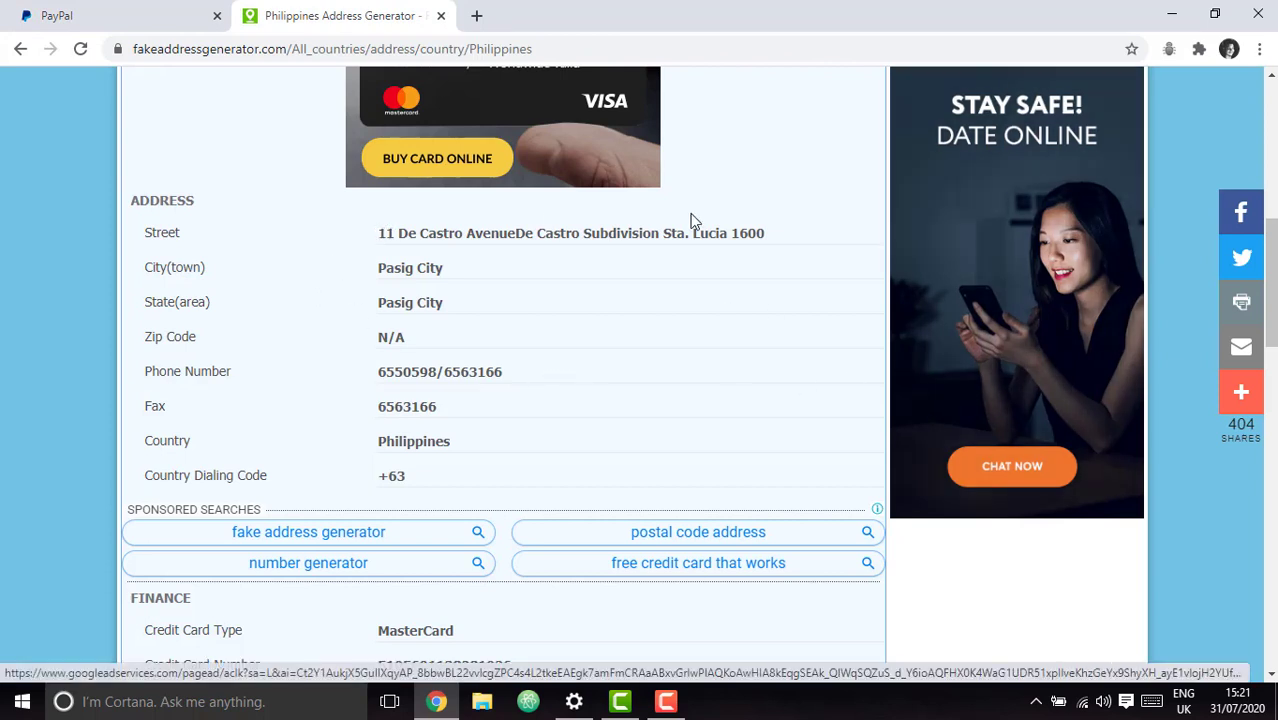
# Enter the business street address, checking it against the generated details.
pyautogui.click(112, 15)
pyautogui.click(610, 362)
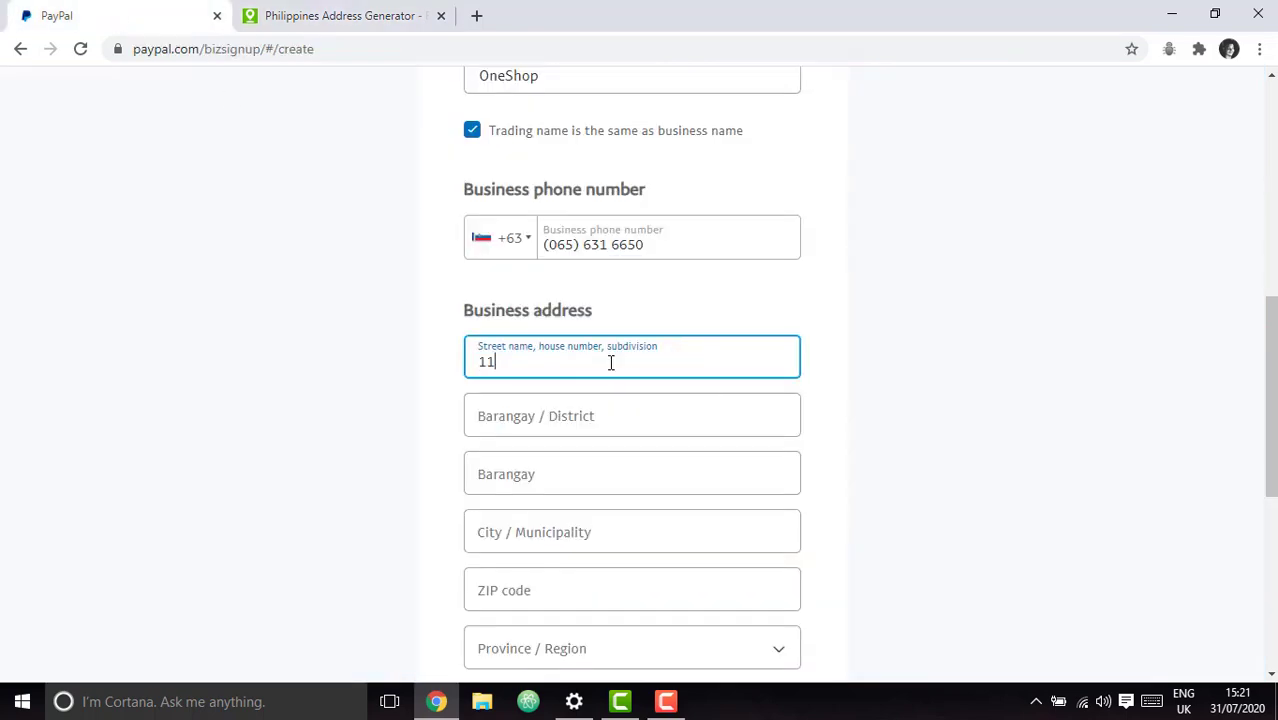
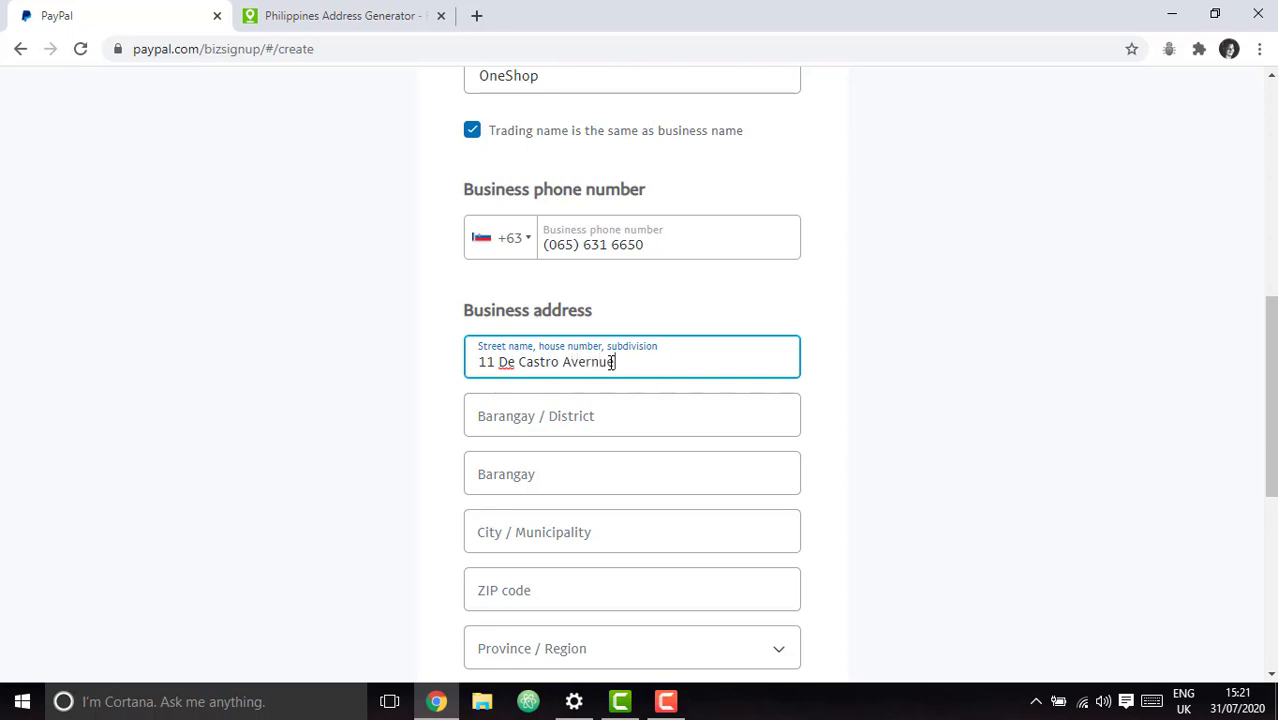
pyautogui.click(350, 12)
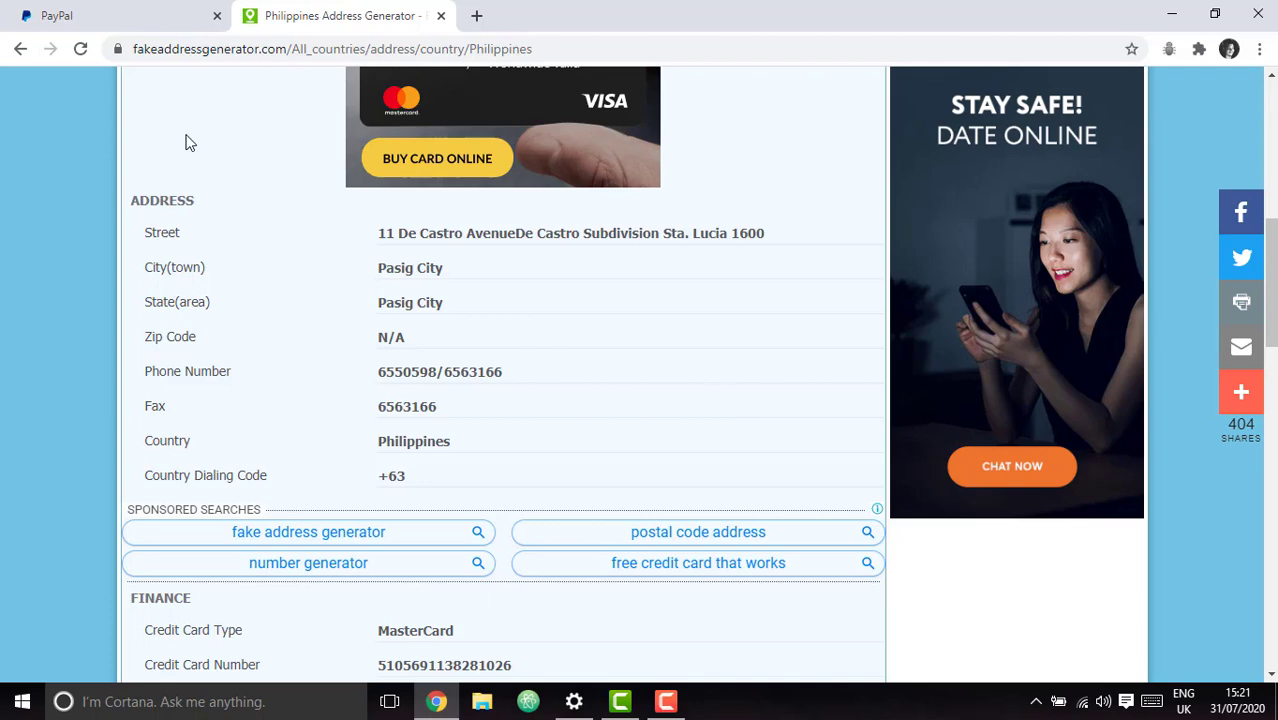
pyautogui.click(83, 8)
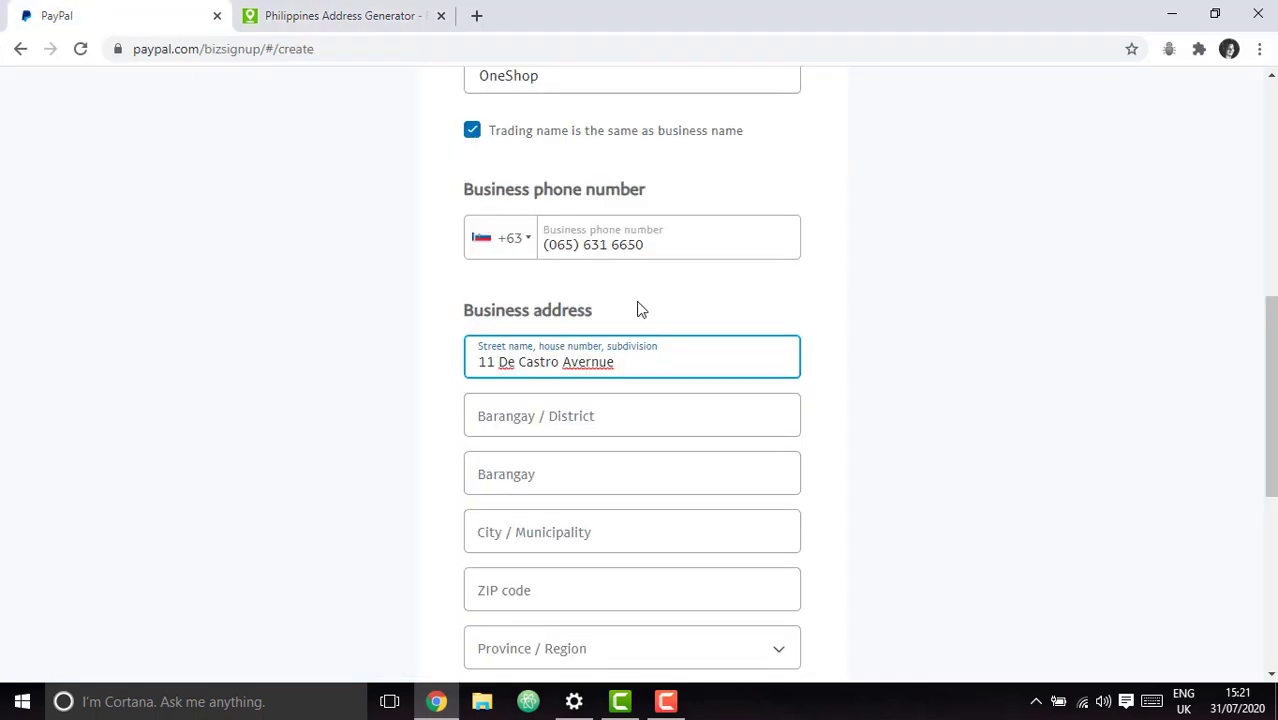
pyautogui.scroll(-1, 628, 402)
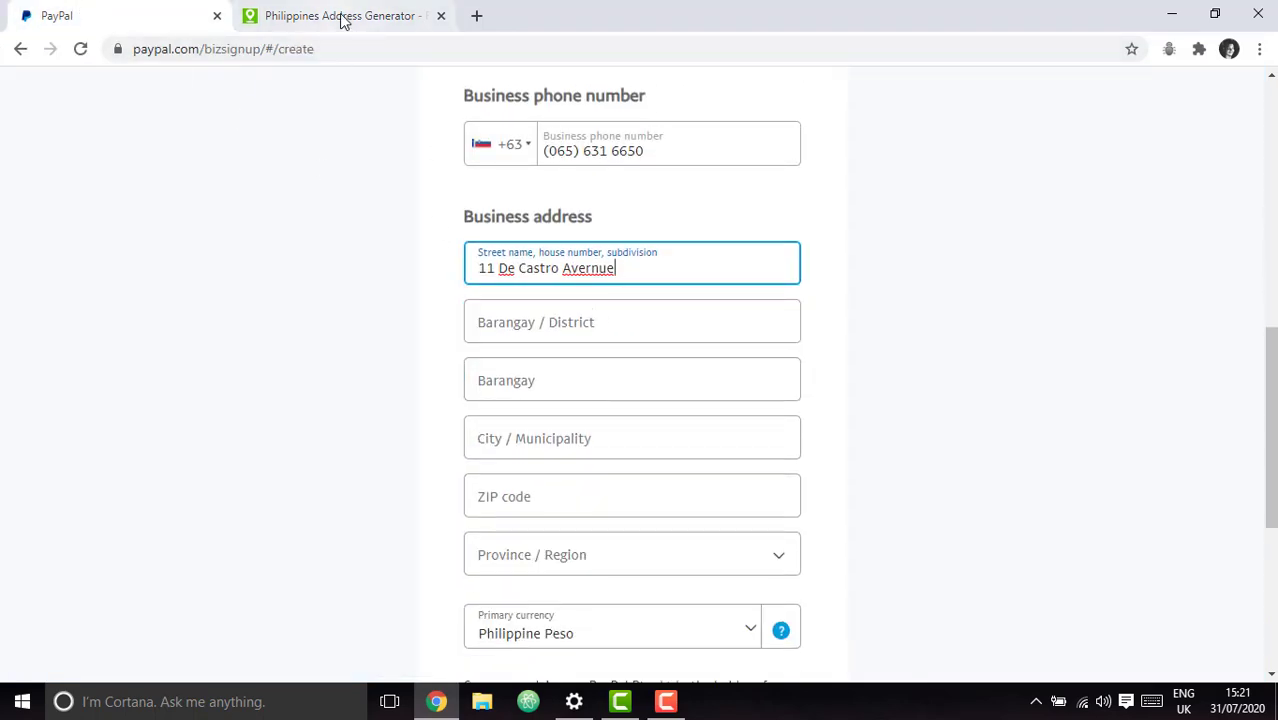
pyautogui.click(342, 18)
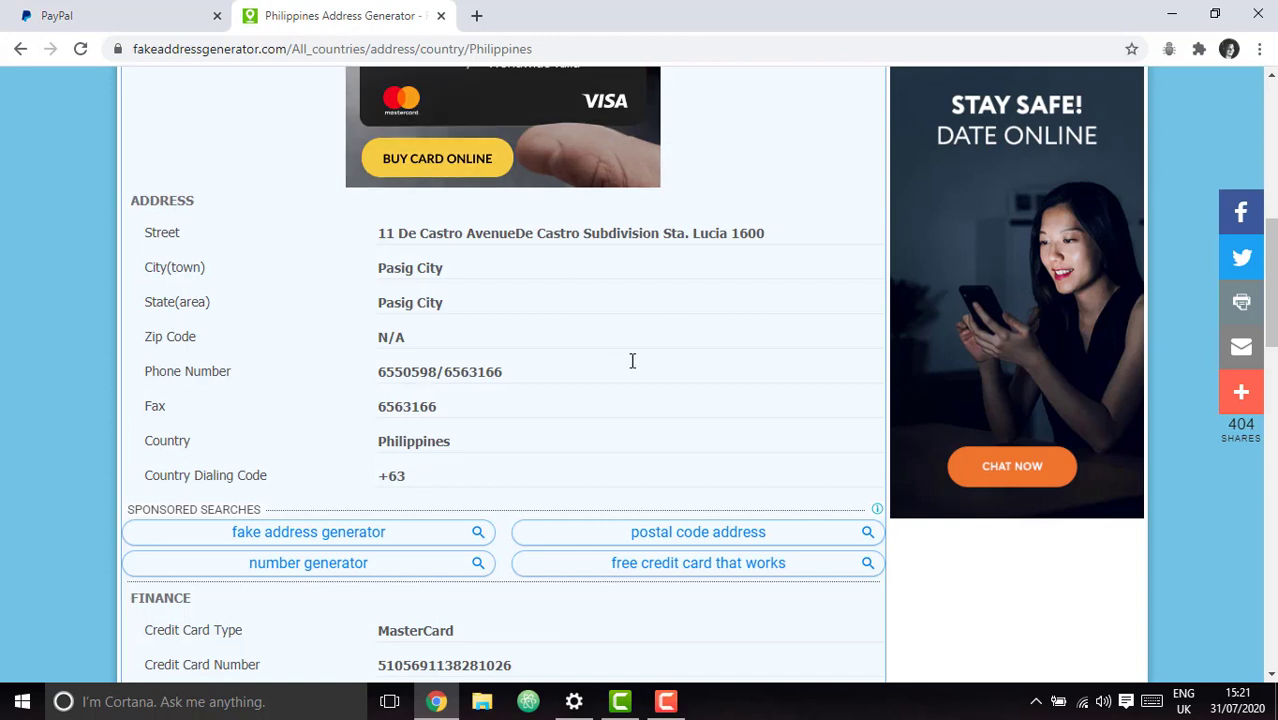
pyautogui.click(155, 14)
# Type 'pasig' in City / Municipality and look up the generated city and ZIP.
pyautogui.click(582, 440)
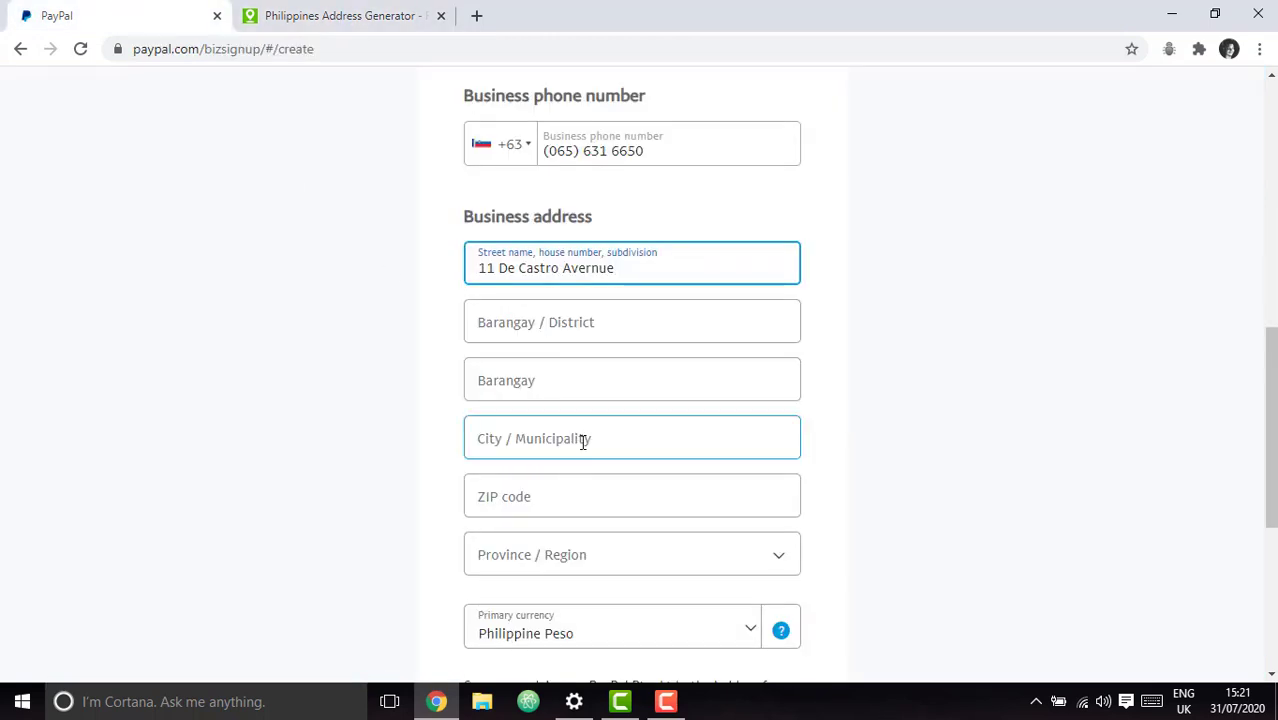
pyautogui.write('pasig')
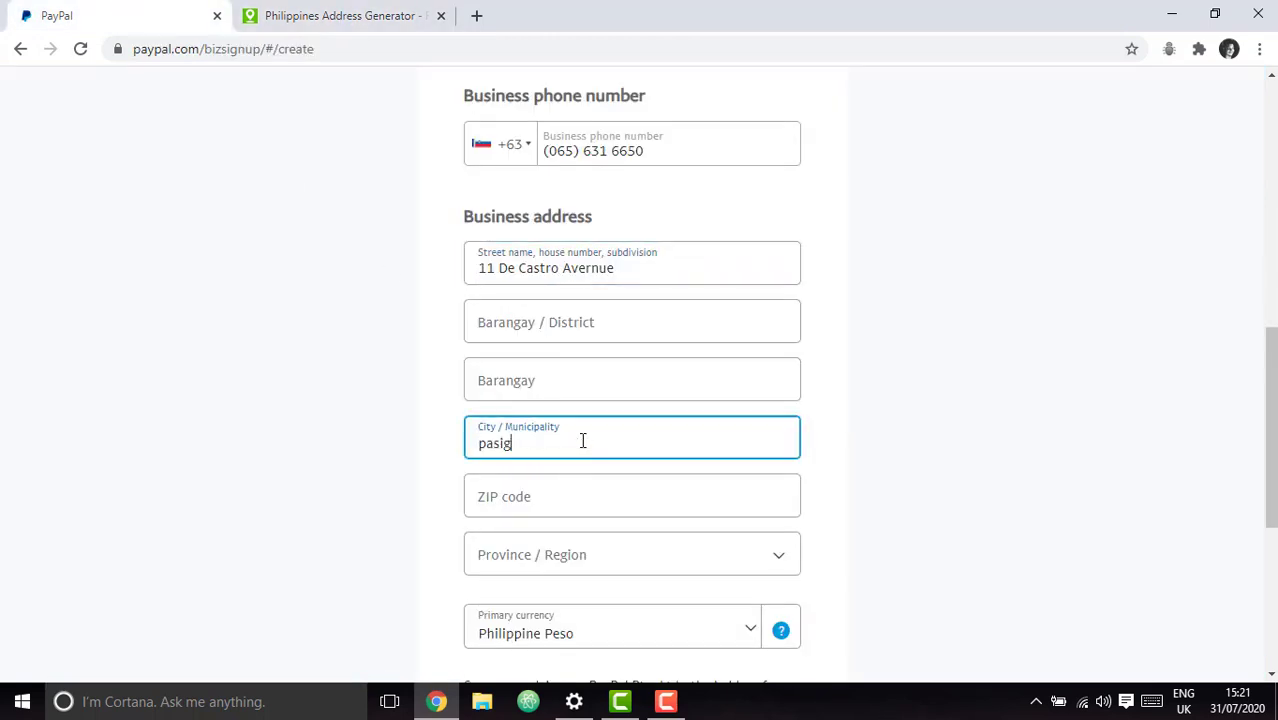
pyautogui.doubleClick(582, 440)
pyautogui.click(877, 499)
pyautogui.click(700, 505)
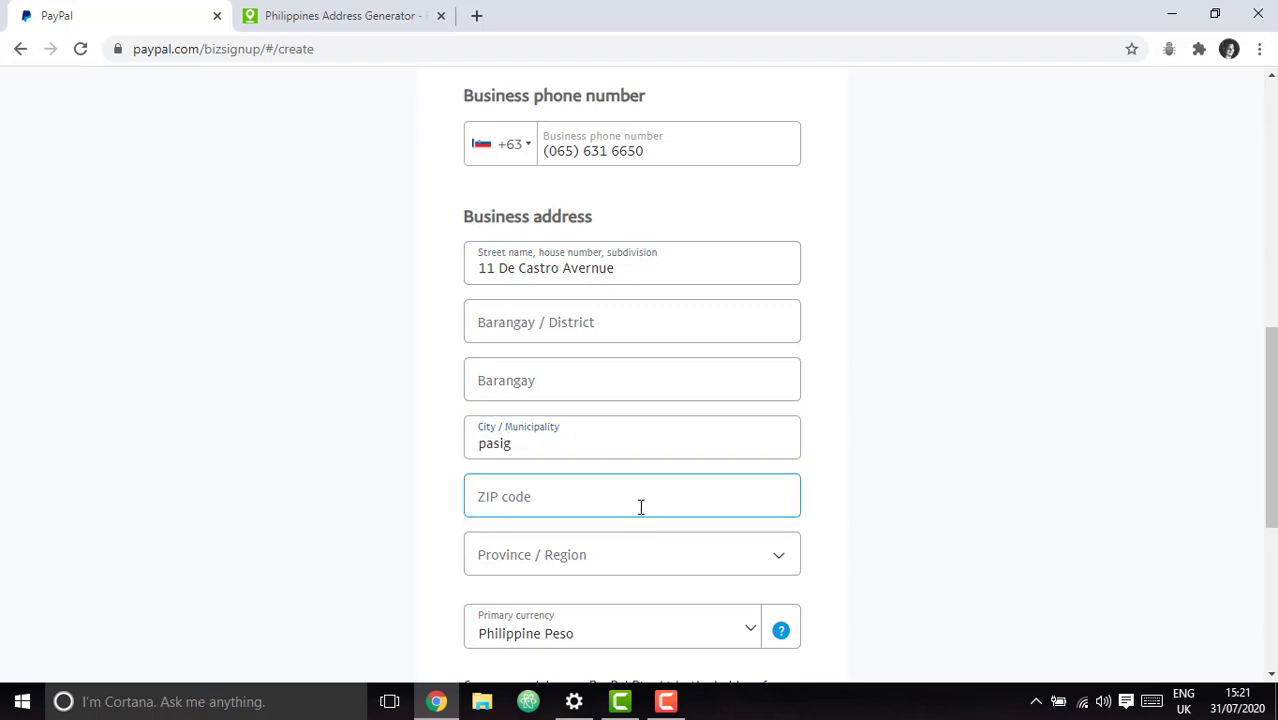
pyautogui.click(608, 440)
pyautogui.click(337, 18)
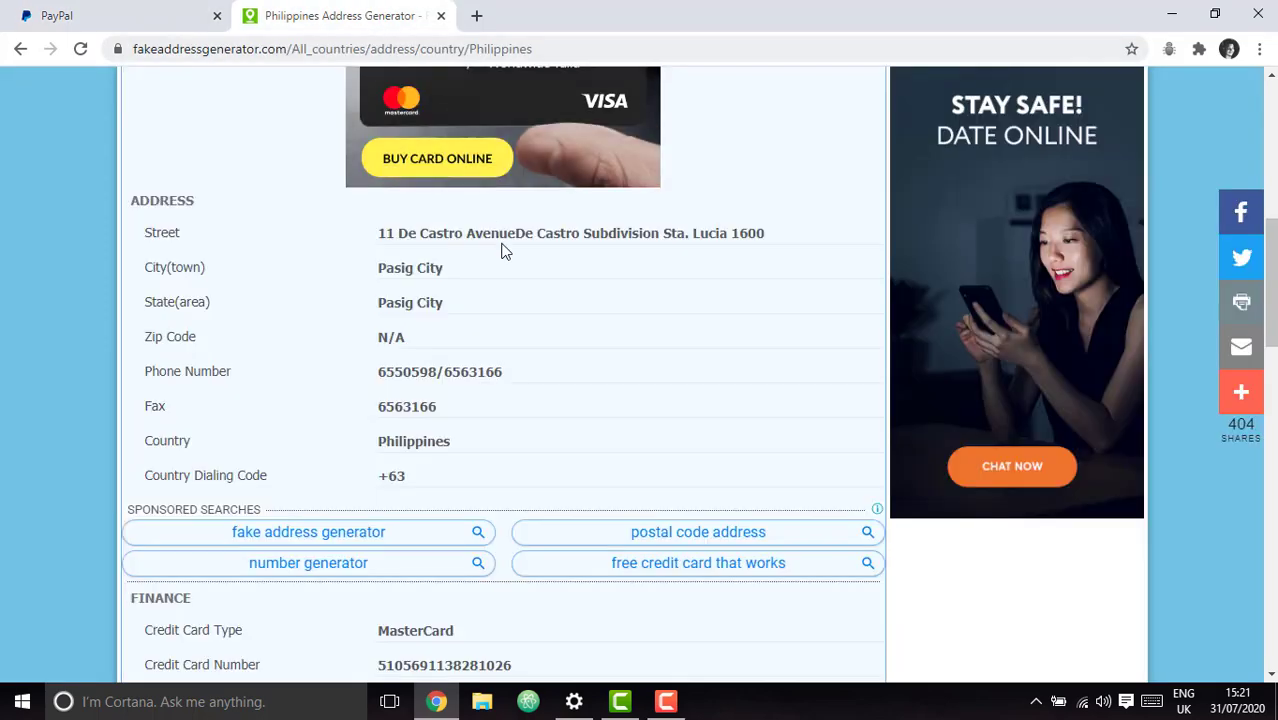
pyautogui.scroll(-4, 530, 307)
pyautogui.scroll(-5, 620, 400)
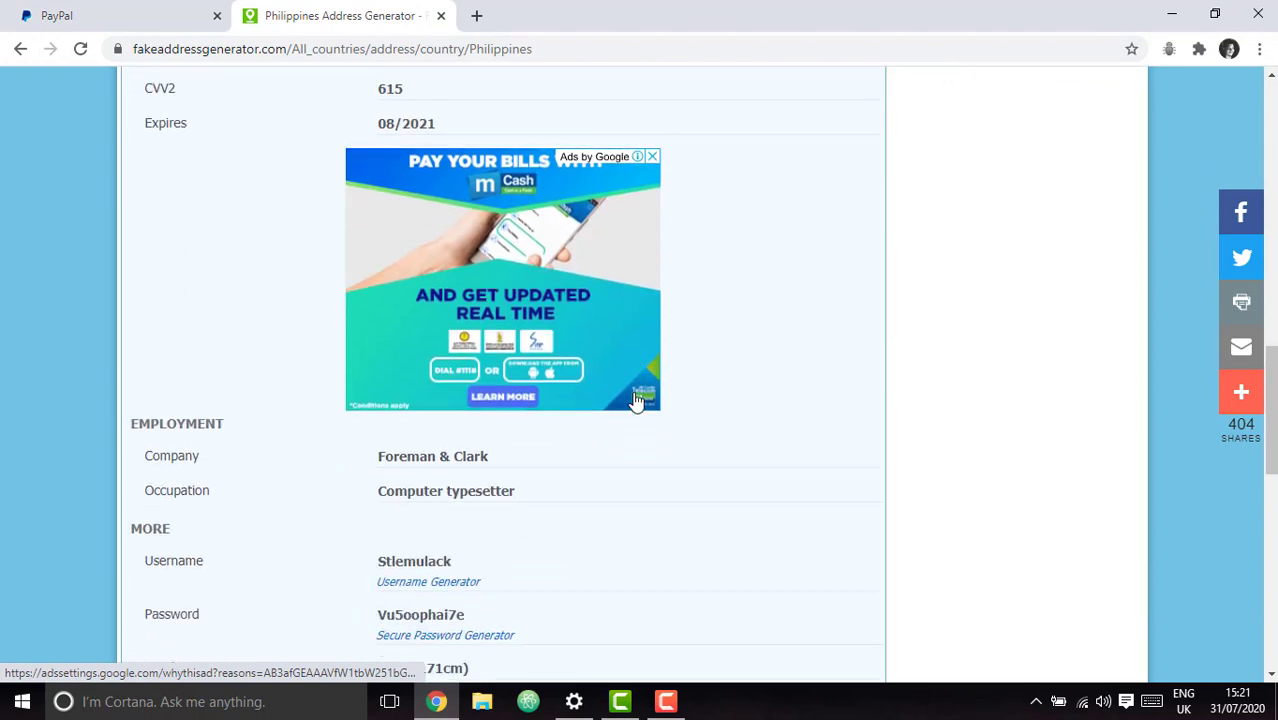
pyautogui.scroll(-4, 633, 400)
pyautogui.scroll(9, 633, 405)
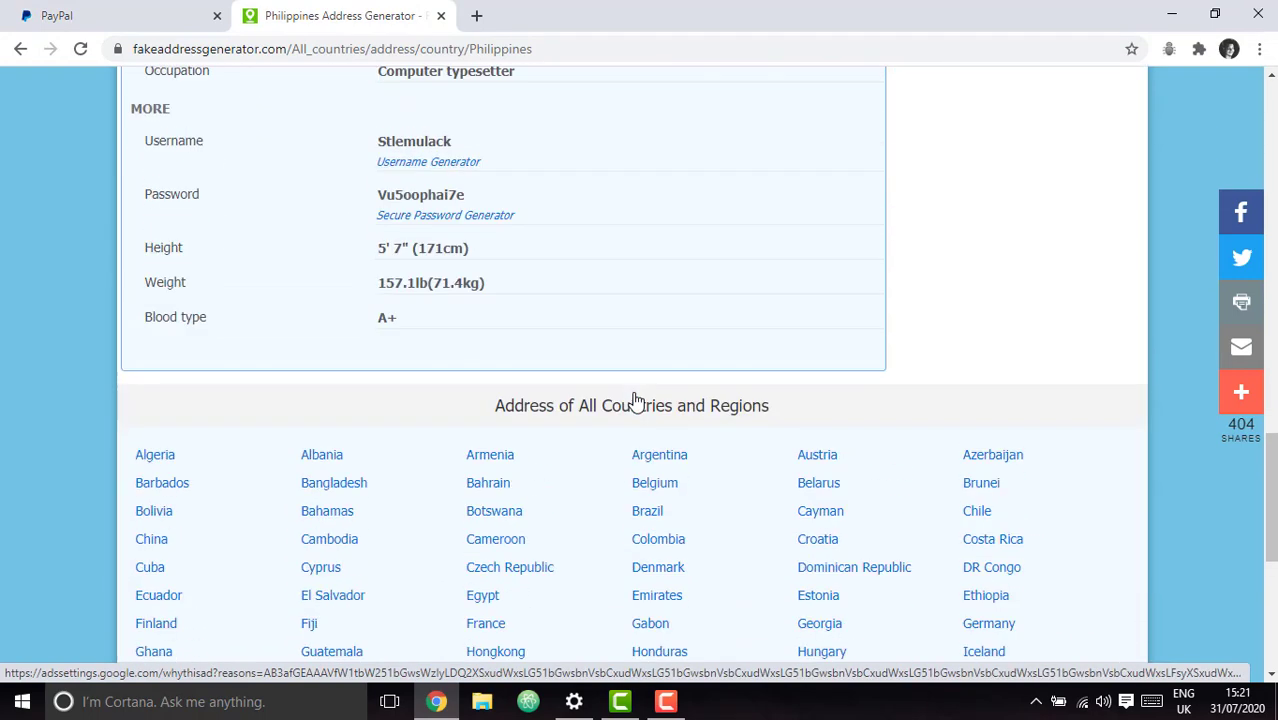
pyautogui.scroll(3, 456, 245)
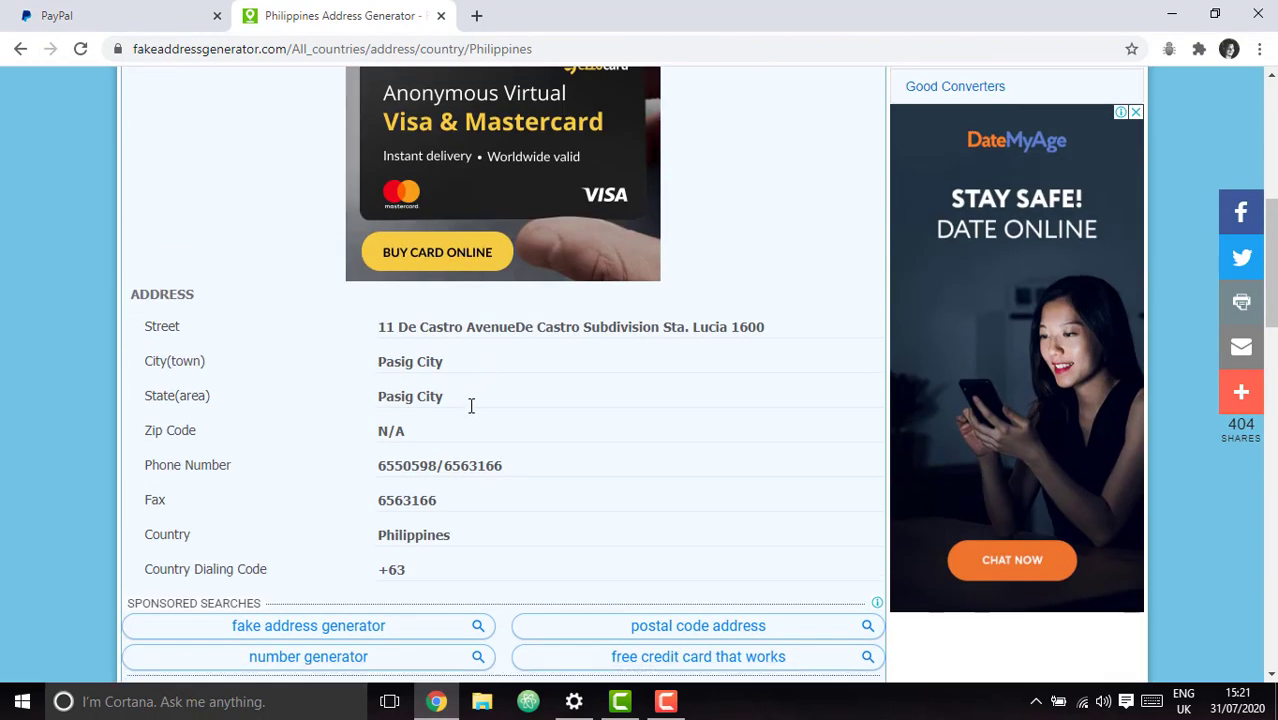
pyautogui.click(45, 15)
# Set both Barangay / District and City / Municipality to 'pasig city'.
pyautogui.click(598, 388)
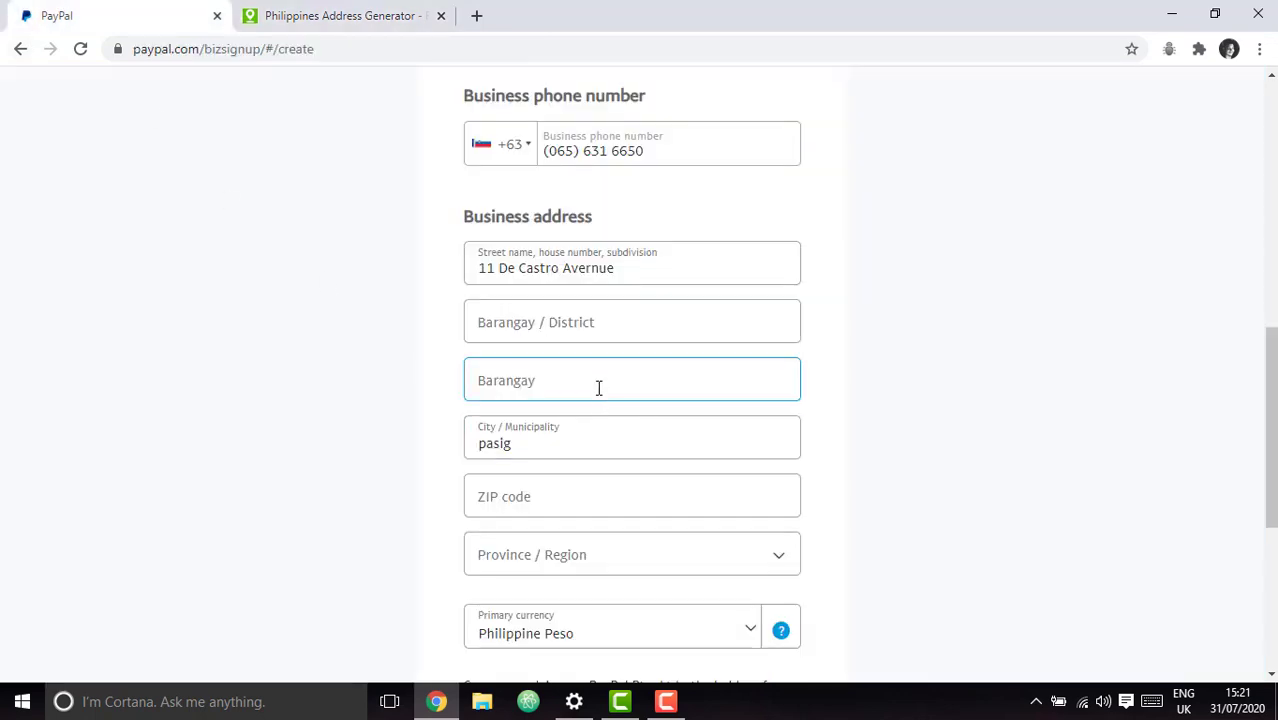
pyautogui.click(571, 323)
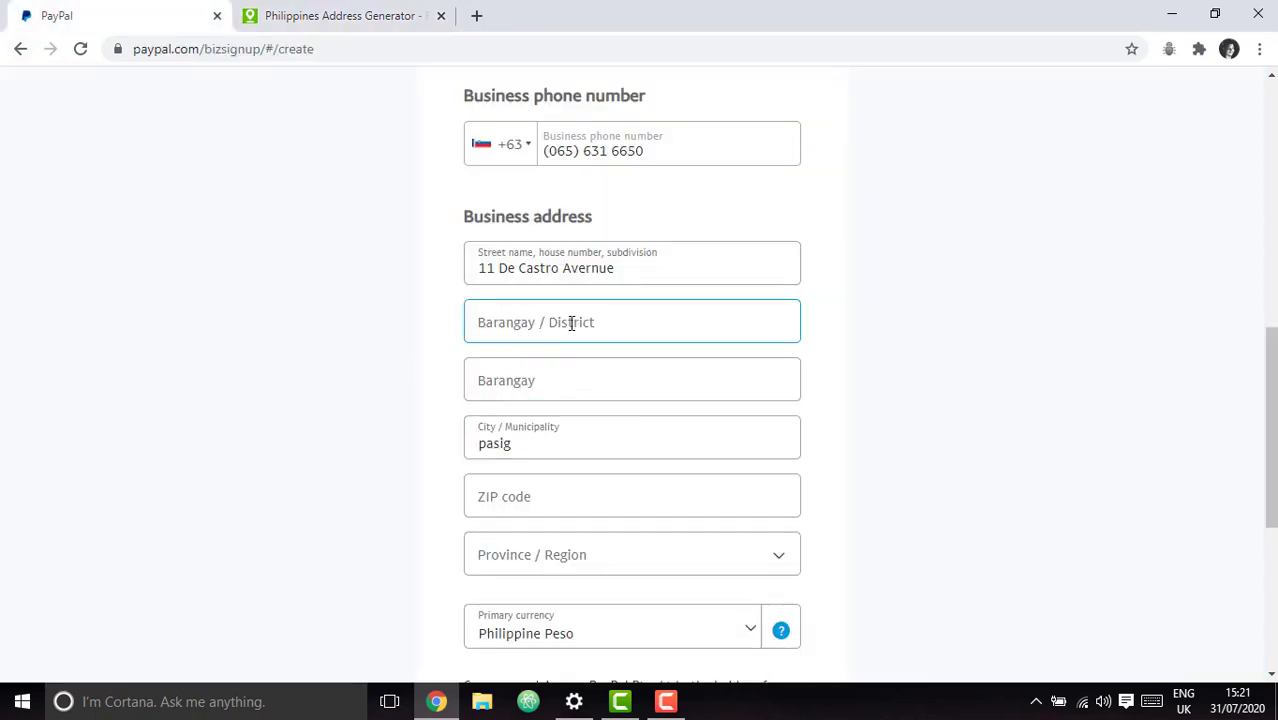
pyautogui.write('pa')
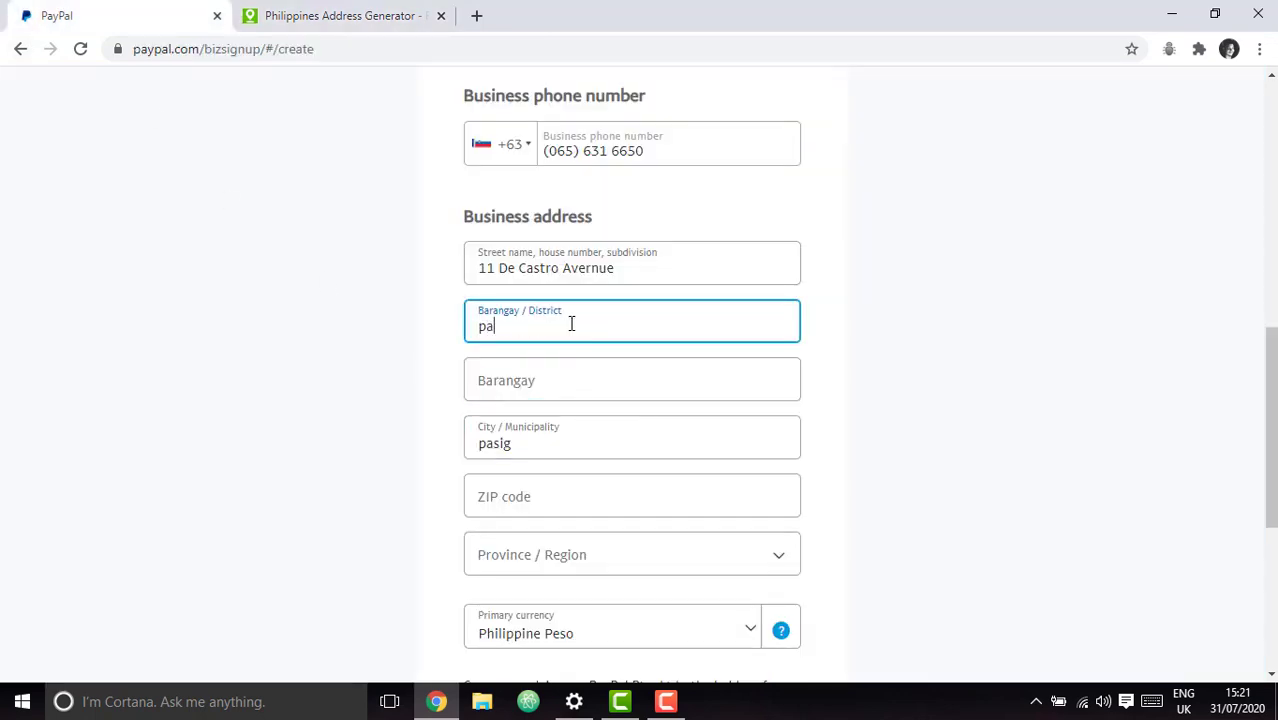
pyautogui.write('sig ciy')
pyautogui.click(1098, 428)
pyautogui.click(569, 320)
pyautogui.write('ty')
pyautogui.click(976, 420)
pyautogui.click(521, 443)
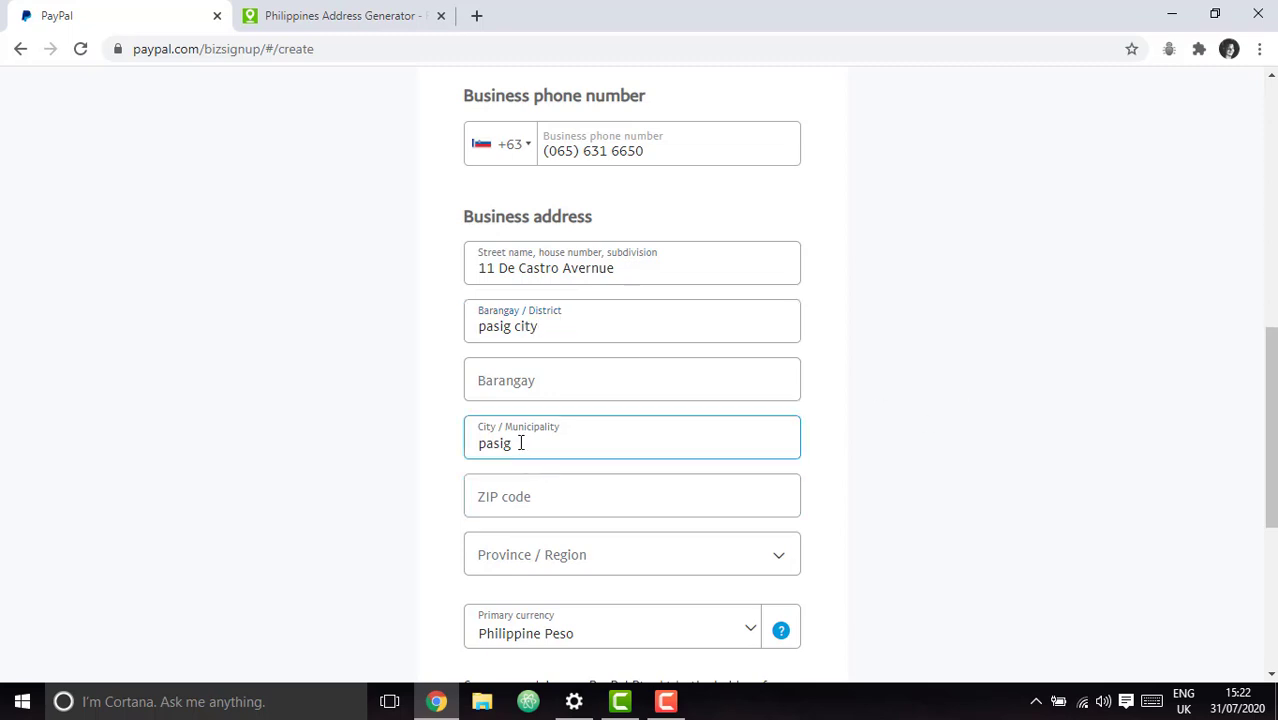
pyautogui.write('city')
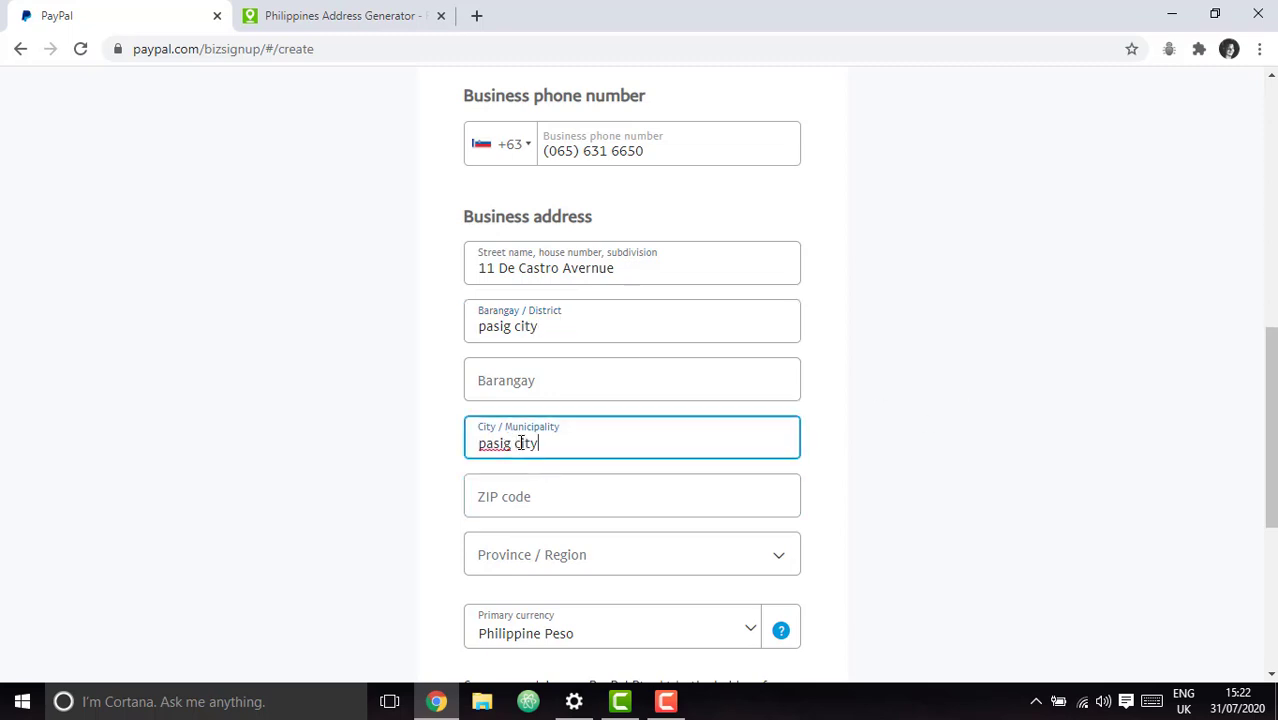
pyautogui.click(1200, 417)
pyautogui.click(656, 374)
# Look up the generated ZIP code for the business address ZIP field.
pyautogui.click(380, 12)
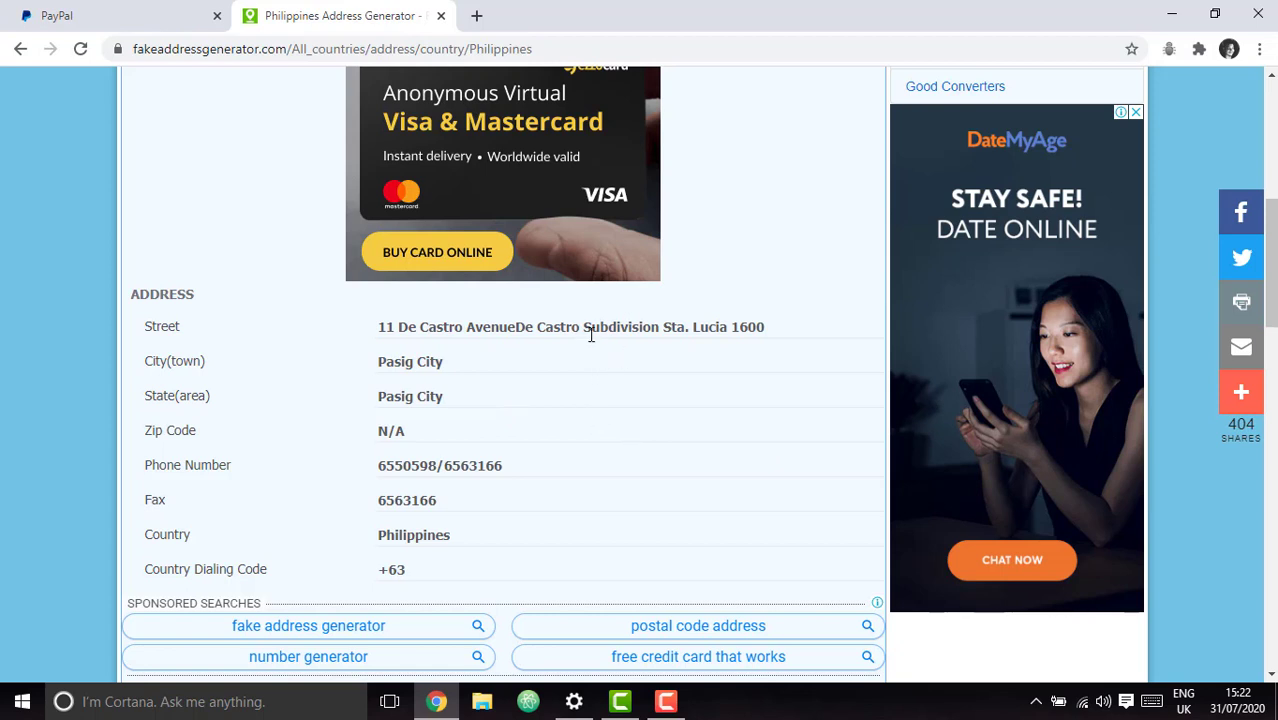
pyautogui.click(150, 20)
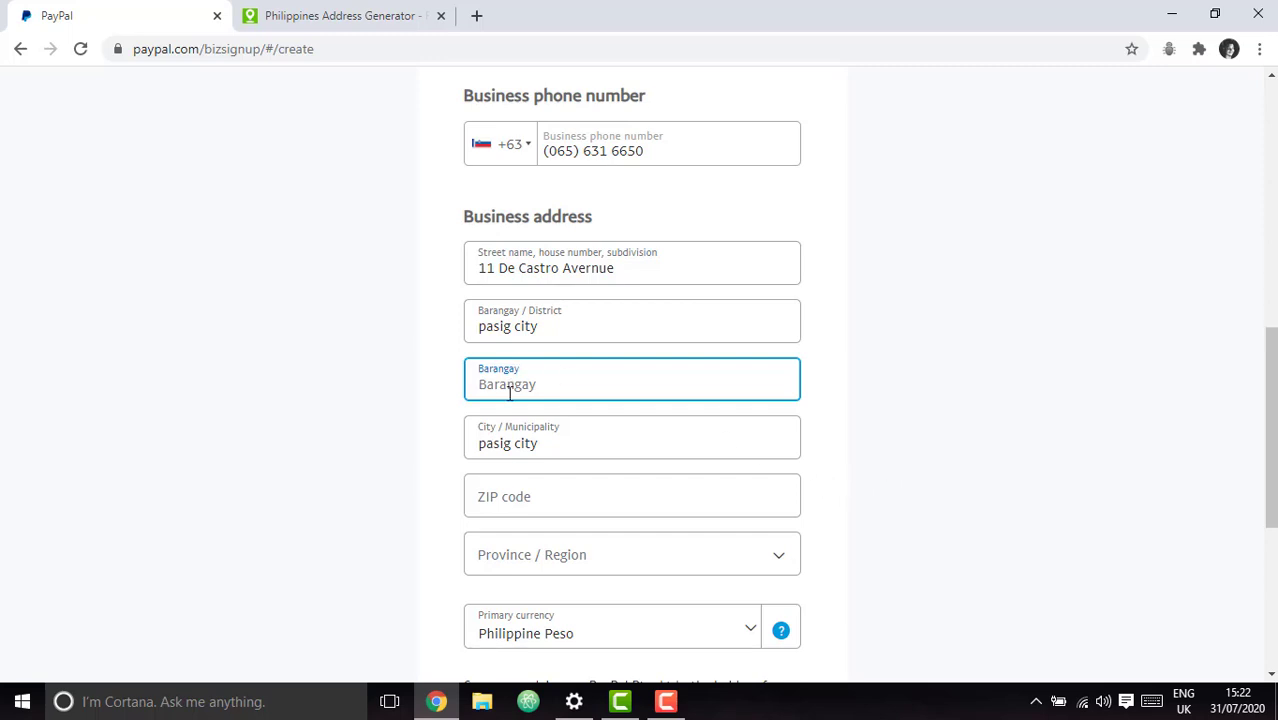
pyautogui.click(524, 488)
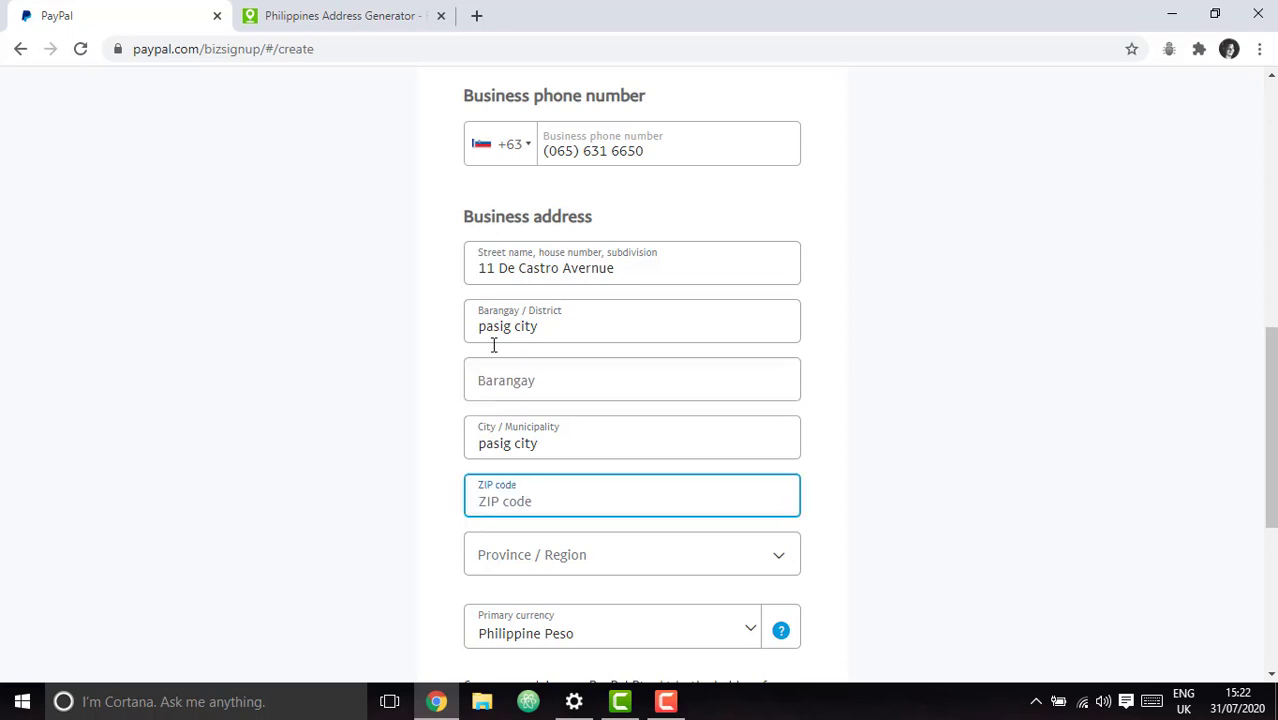
pyautogui.click(341, 12)
pyautogui.click(100, 12)
# Enter 1600 as the business ZIP code and browse the Province / Region list.
pyautogui.write('1600')
pyautogui.click(864, 450)
pyautogui.click(710, 551)
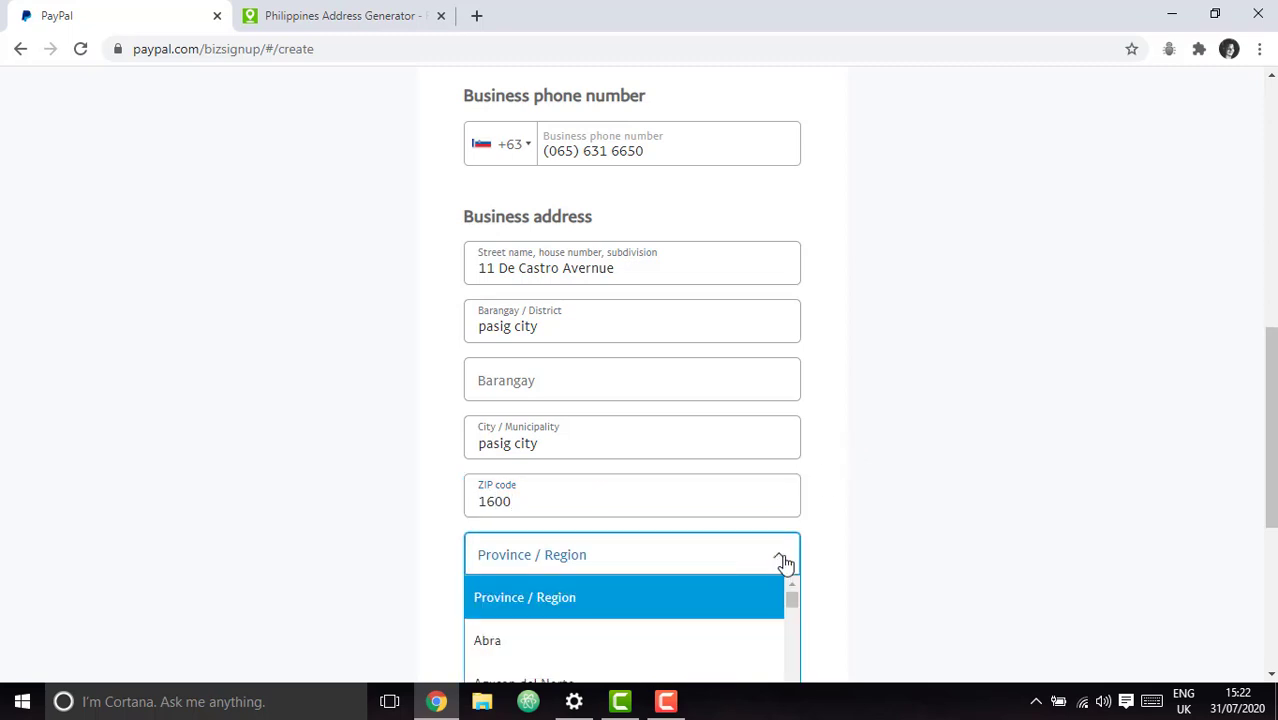
pyautogui.scroll(-2, 819, 536)
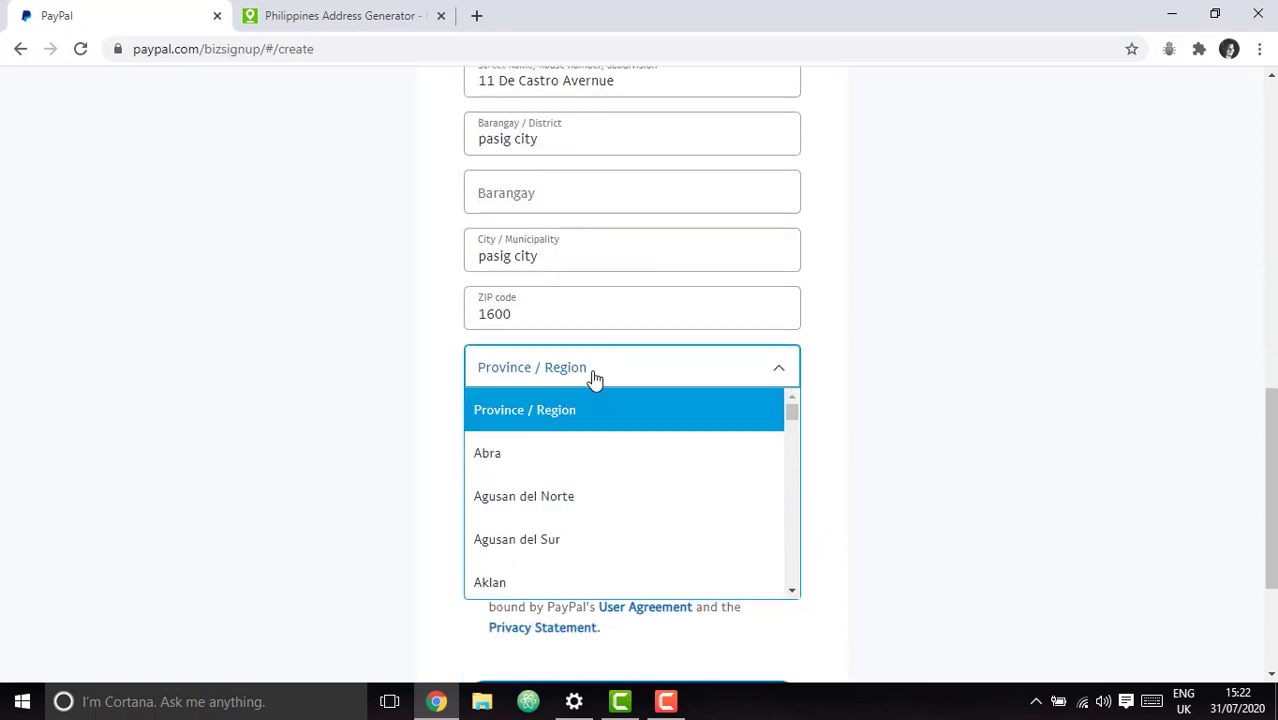
pyautogui.scroll(-1, 779, 463)
pyautogui.scroll(-12, 779, 465)
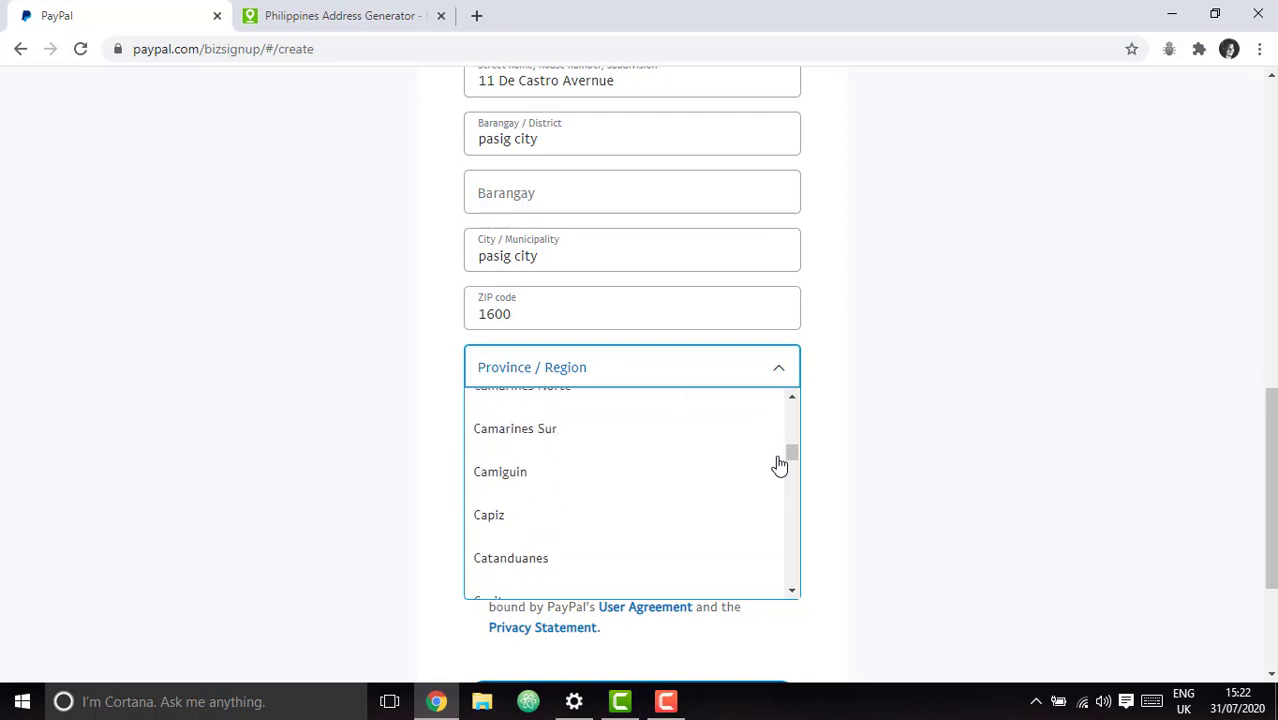
pyautogui.scroll(-15, 779, 465)
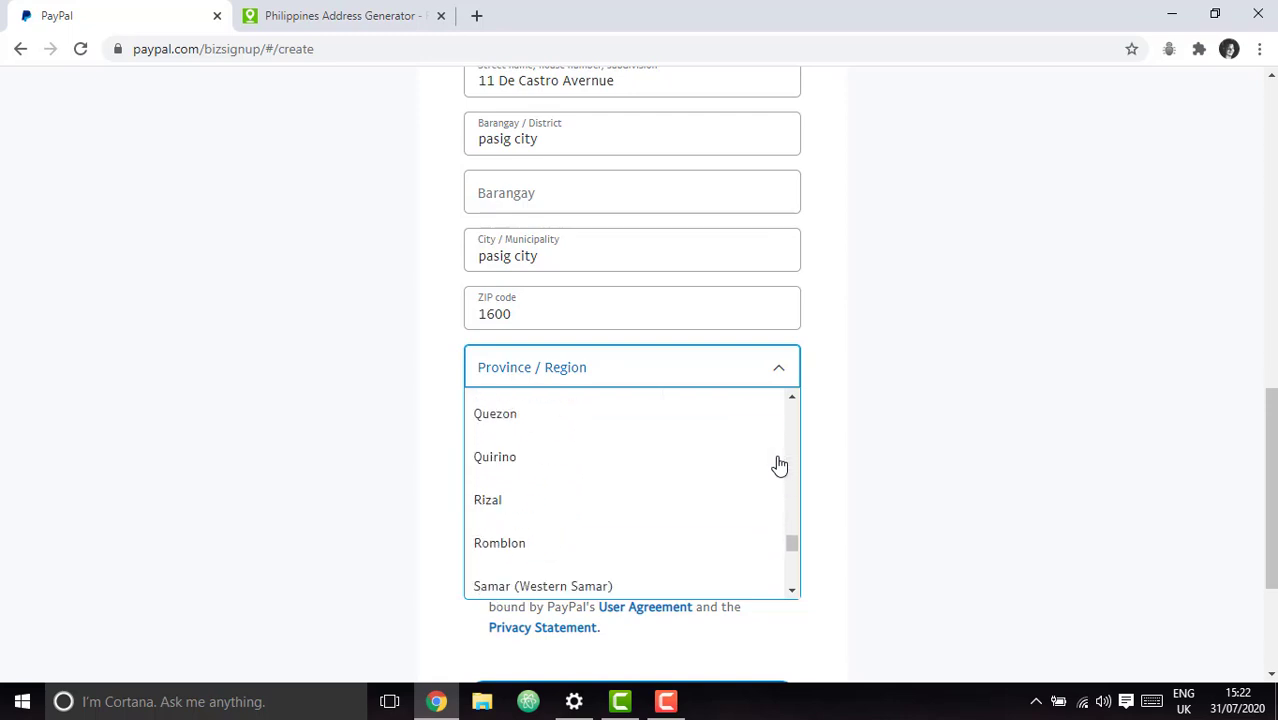
# Check the generated address's province on the Fake Address Generator tab.
pyautogui.scroll(1, 779, 465)
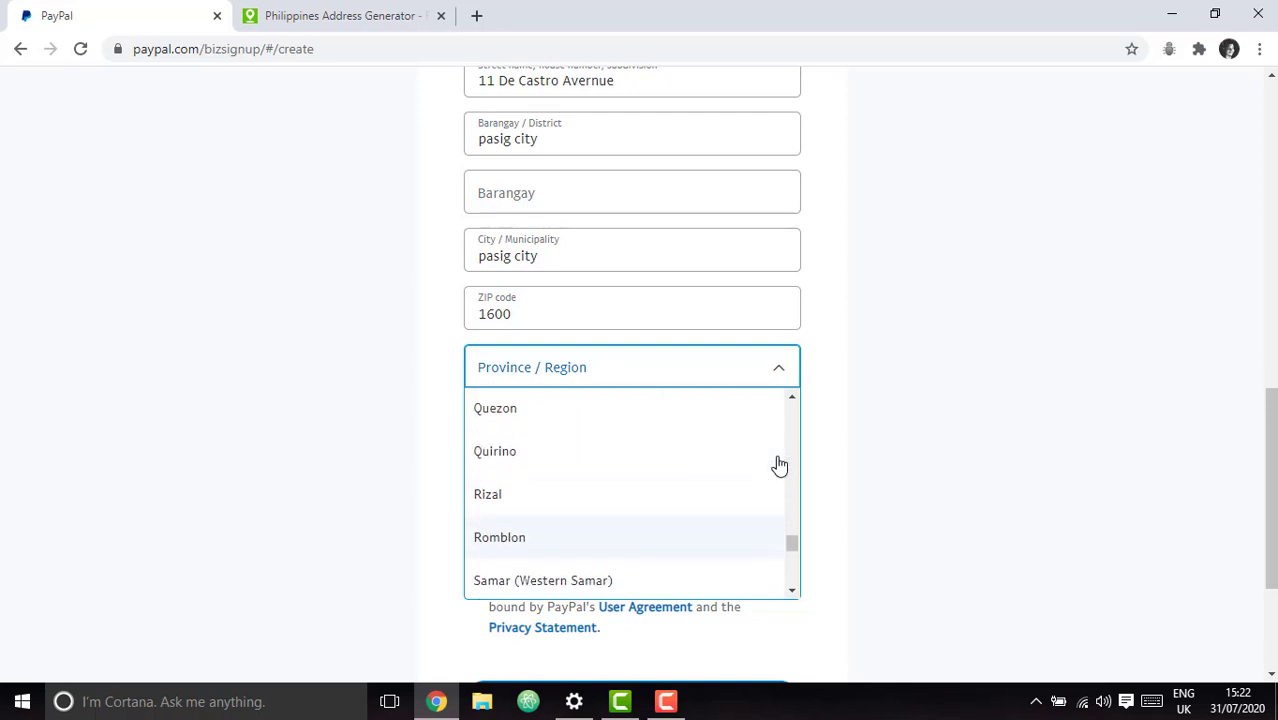
pyautogui.scroll(4, 779, 465)
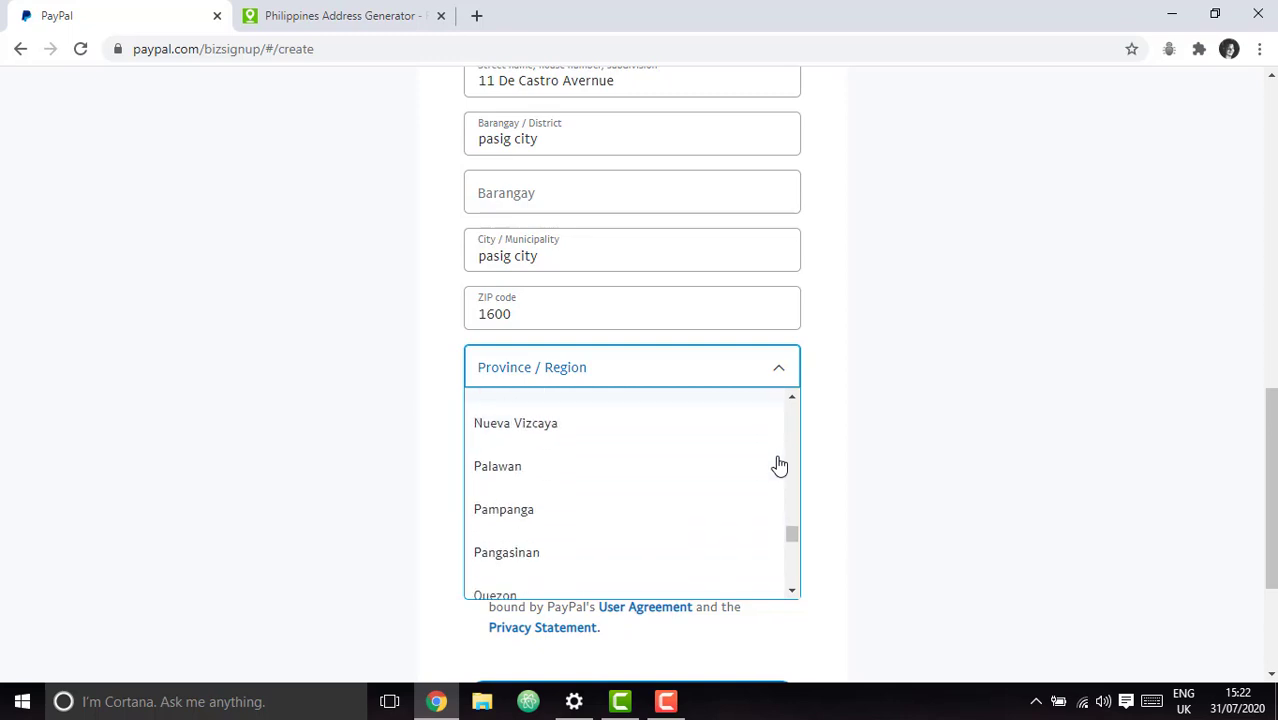
pyautogui.scroll(-2, 622, 434)
pyautogui.click(320, 14)
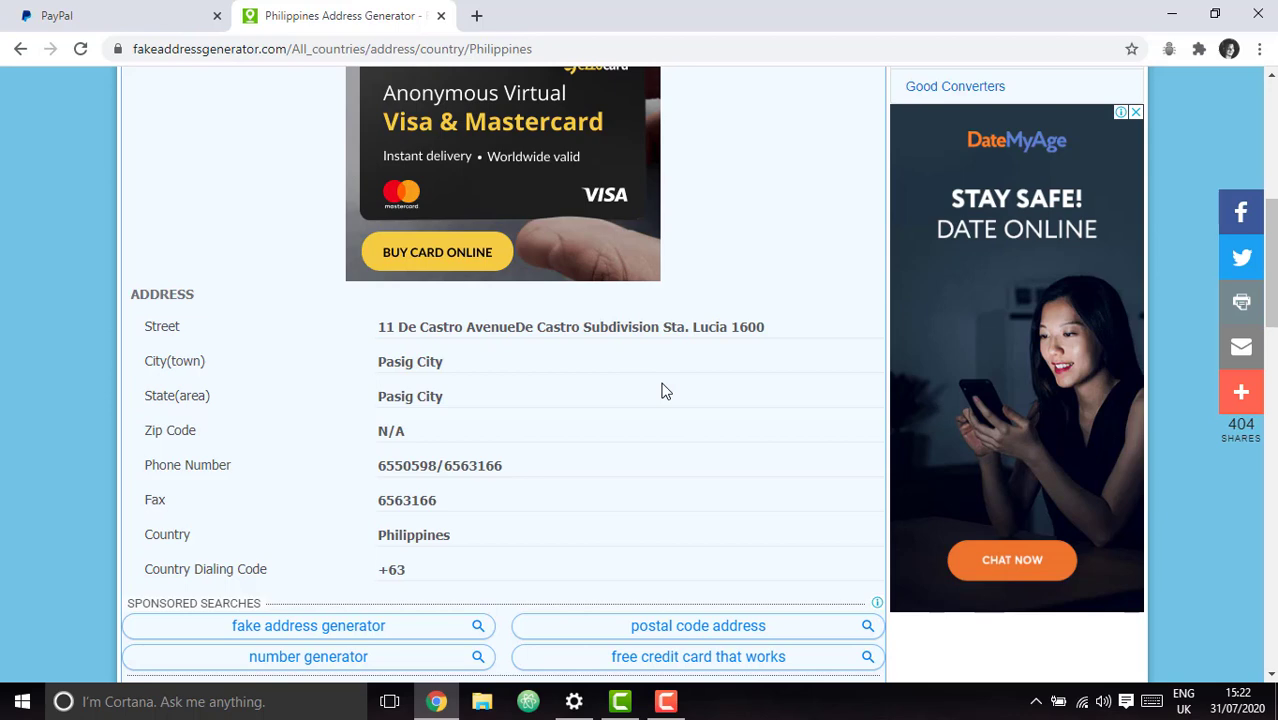
# Scroll the generator page back up to the Pasig City street, city and phone details.
pyautogui.scroll(-4, 661, 391)
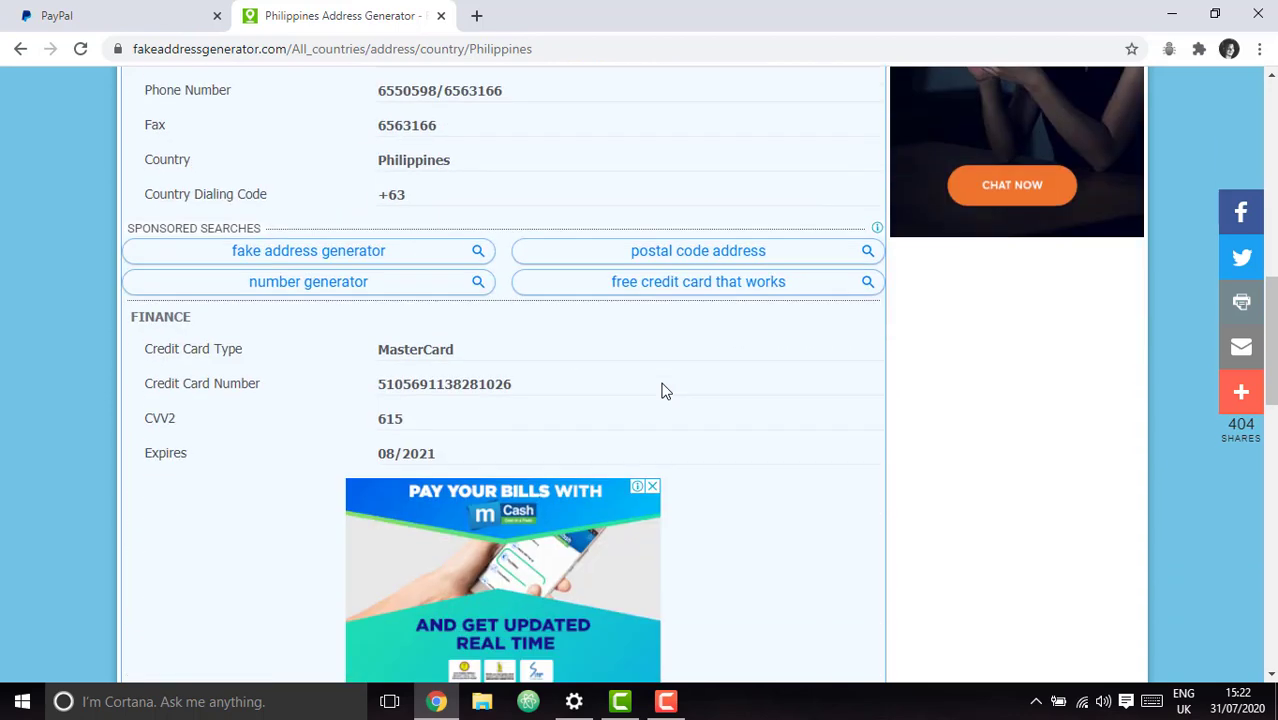
pyautogui.scroll(-6, 661, 391)
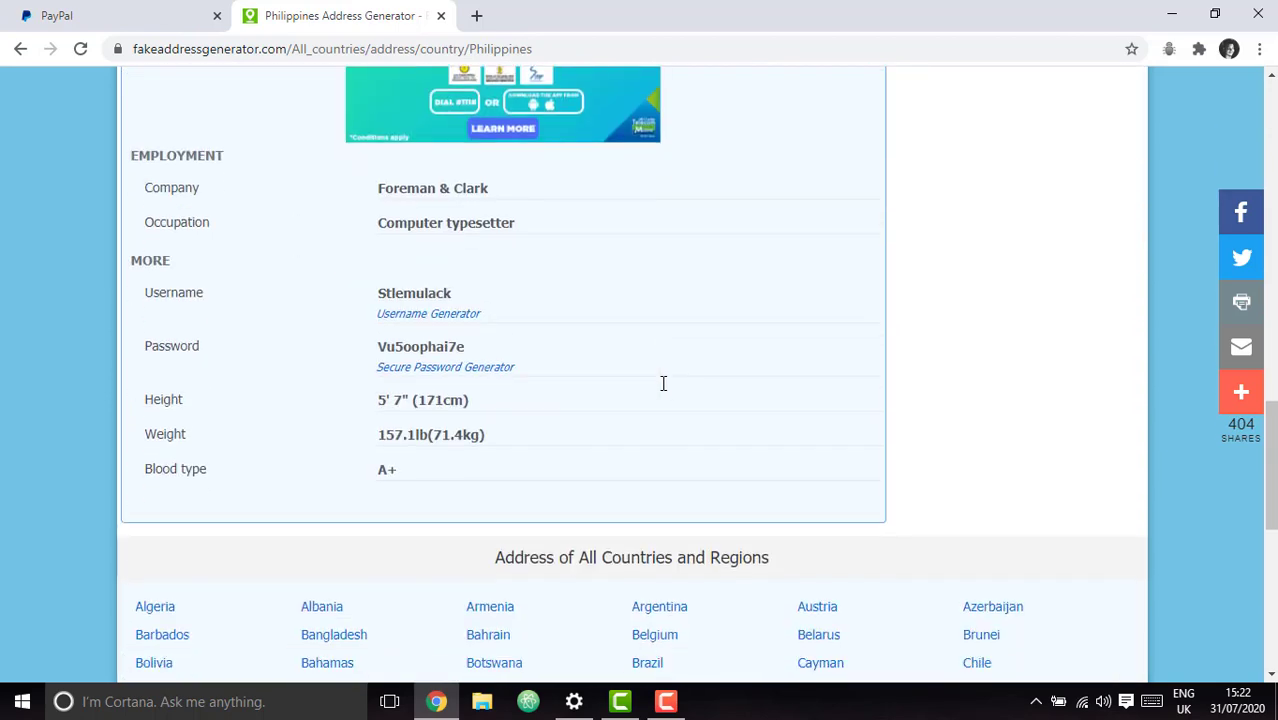
pyautogui.scroll(-3, 660, 385)
pyautogui.scroll(1, 662, 391)
pyautogui.scroll(1, 718, 433)
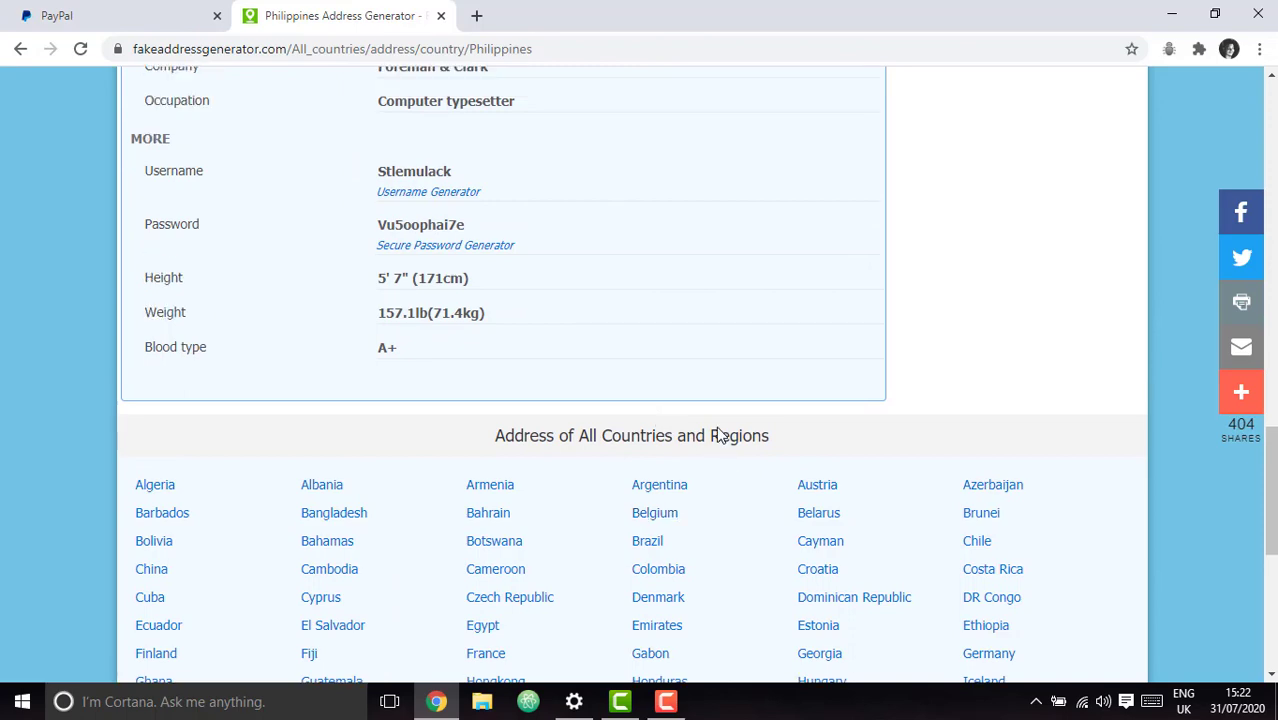
pyautogui.scroll(10, 718, 433)
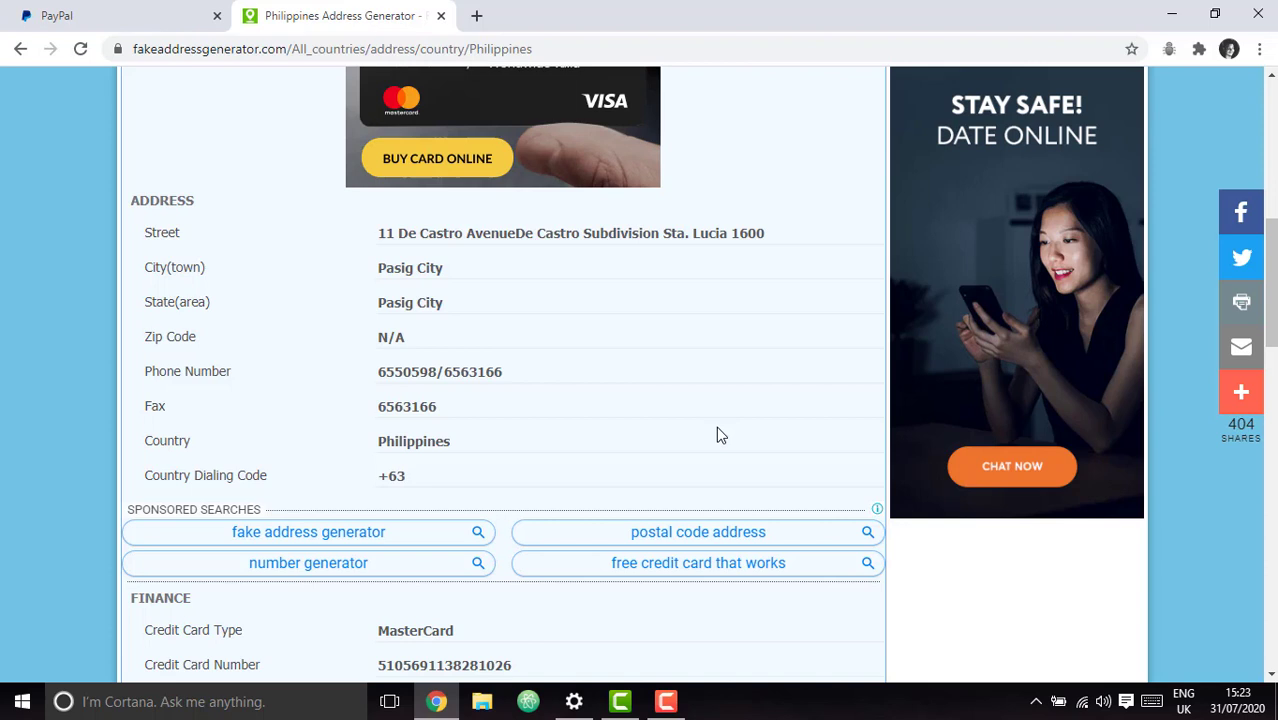
# Back on PayPal, pick Metro Manila from the Province / Region list.
pyautogui.click(128, 15)
pyautogui.scroll(-4, 740, 431)
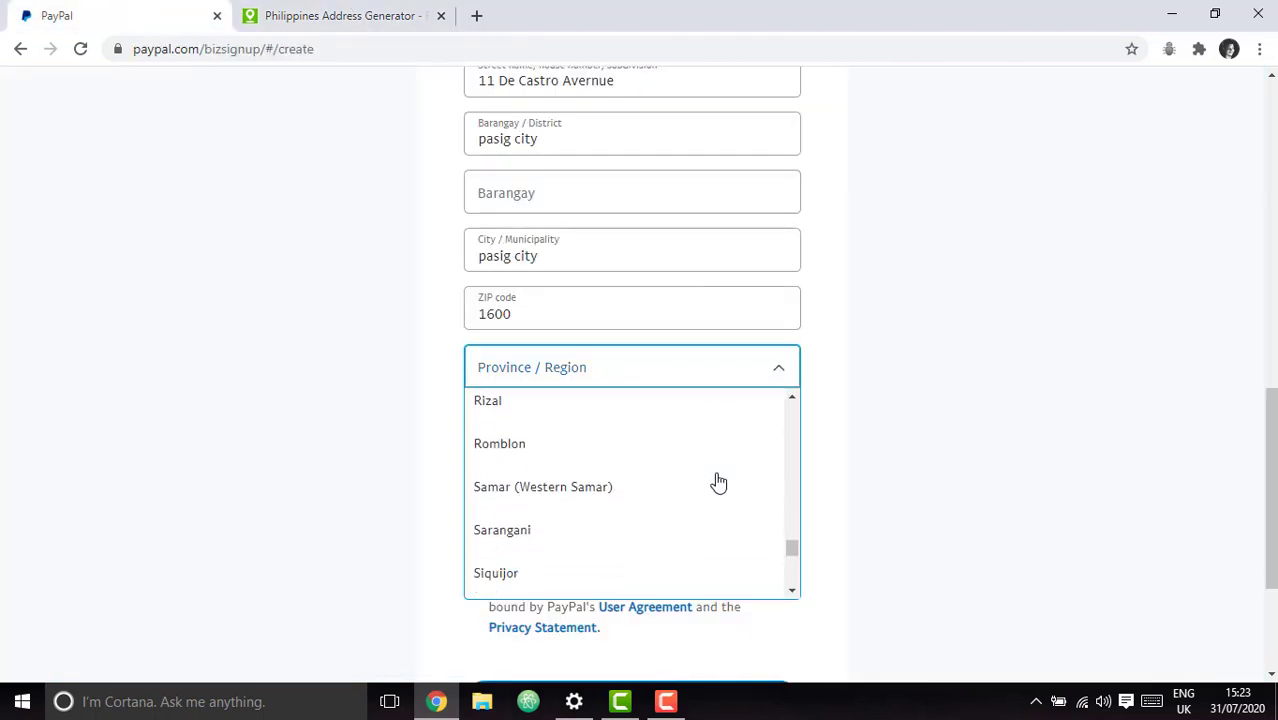
pyautogui.scroll(-5, 718, 483)
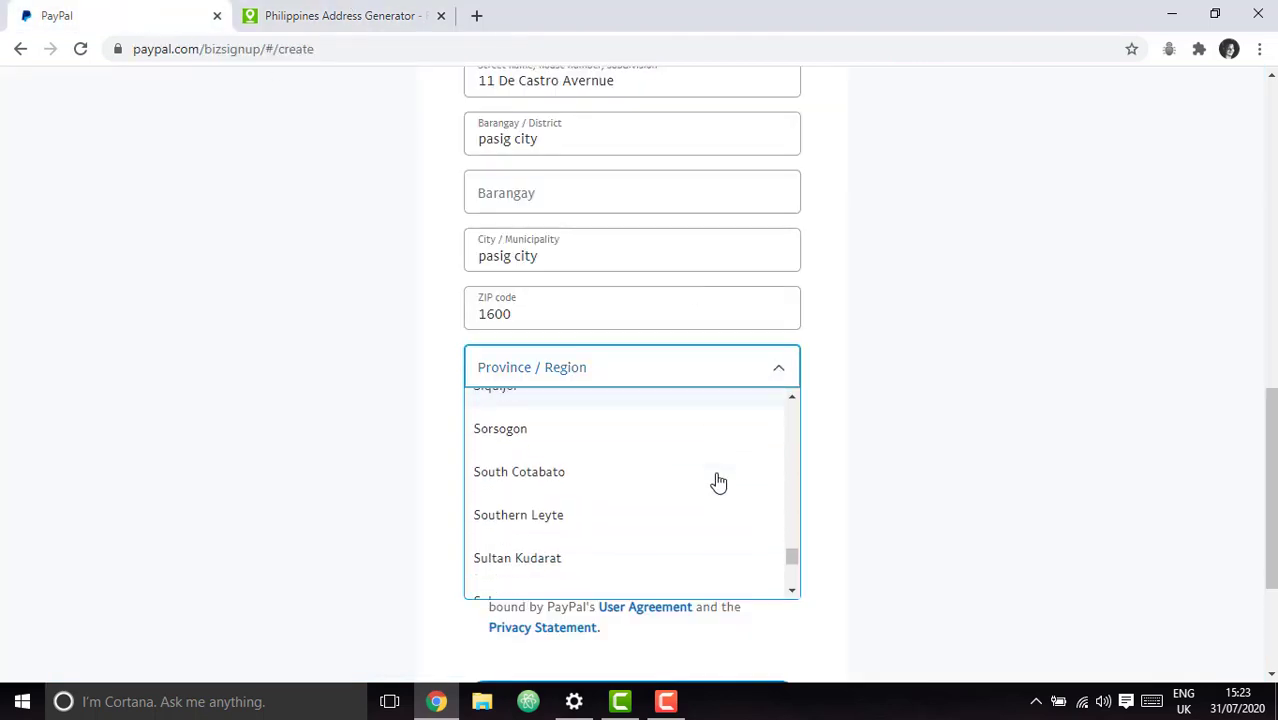
pyautogui.scroll(-3, 718, 483)
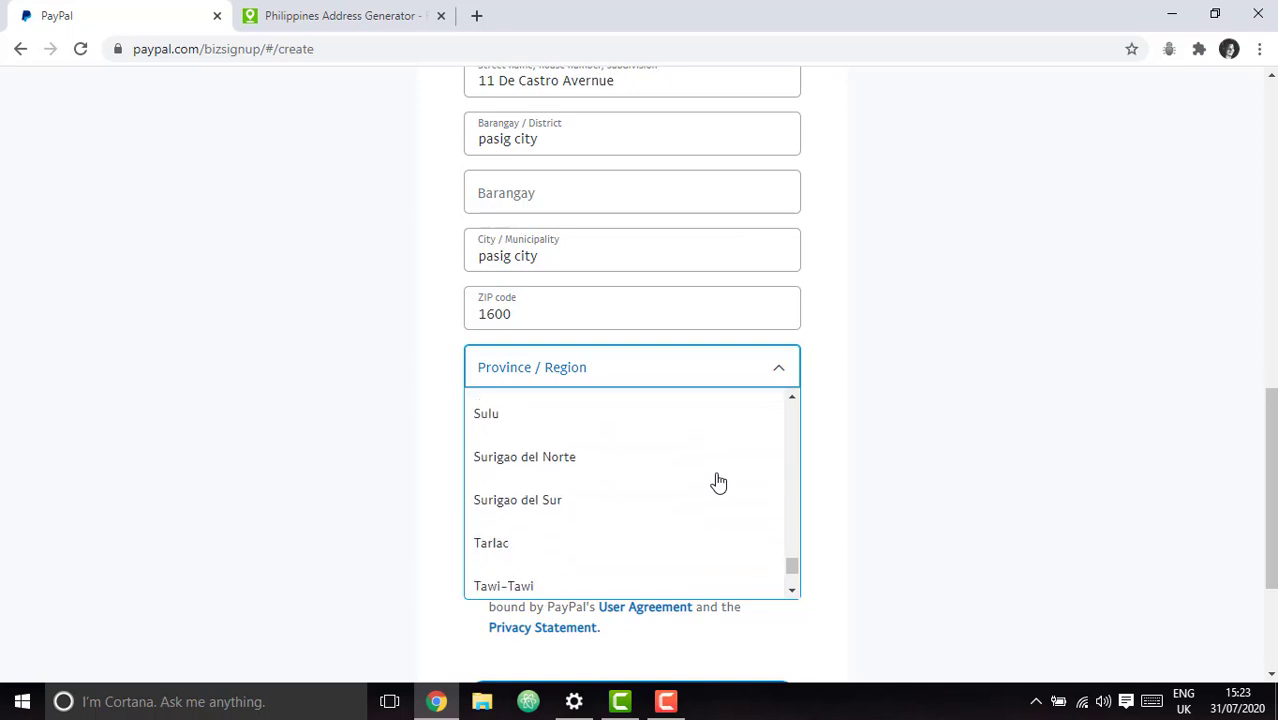
pyautogui.scroll(7, 718, 483)
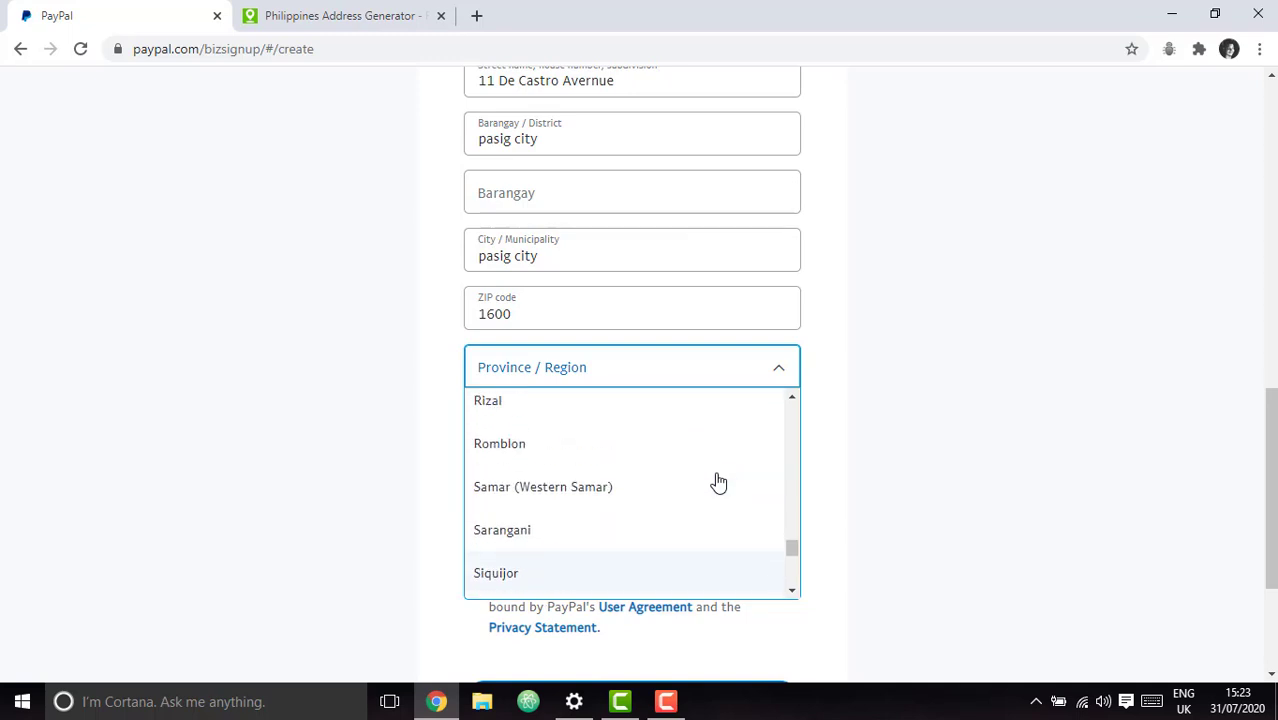
pyautogui.scroll(3, 718, 483)
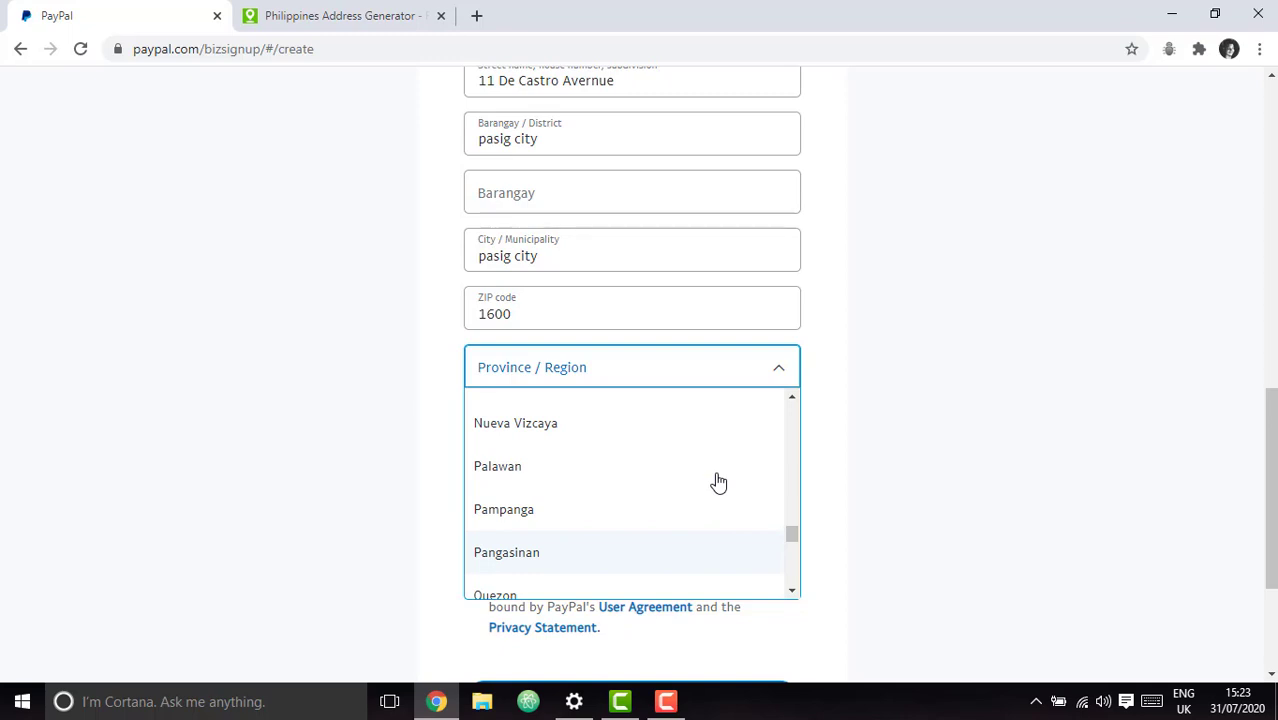
pyautogui.scroll(3, 718, 483)
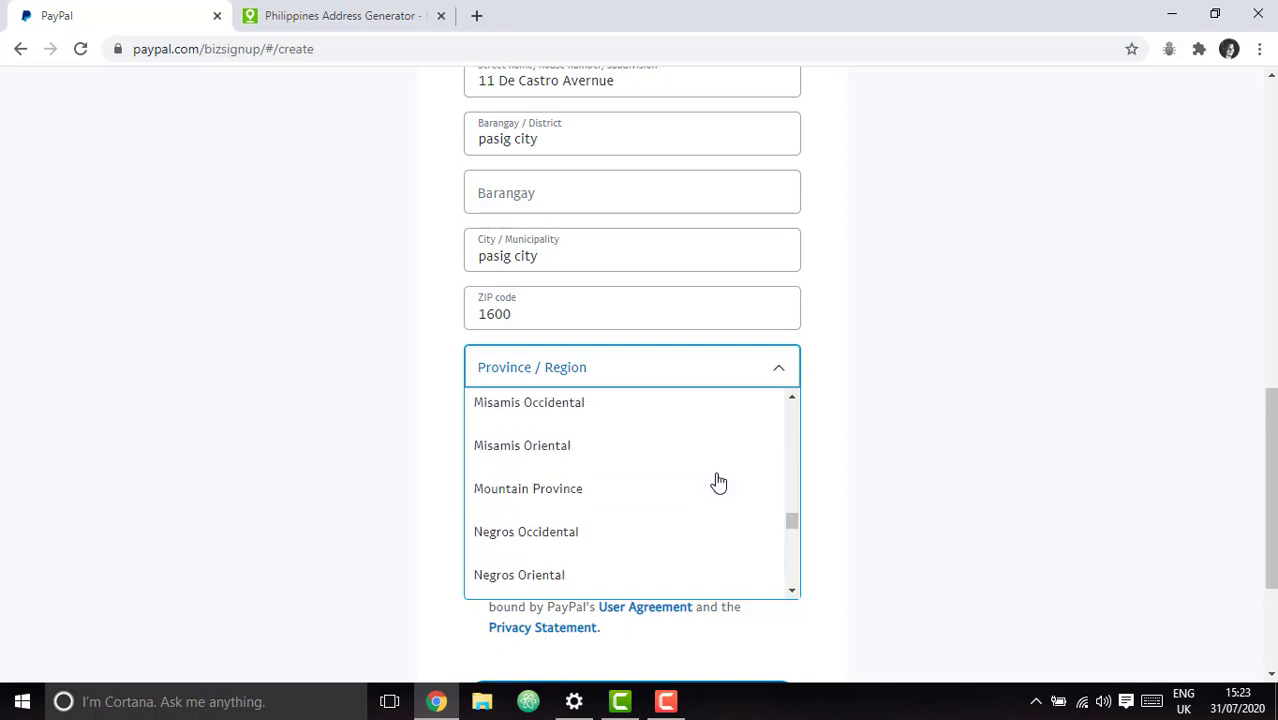
pyautogui.scroll(4, 718, 483)
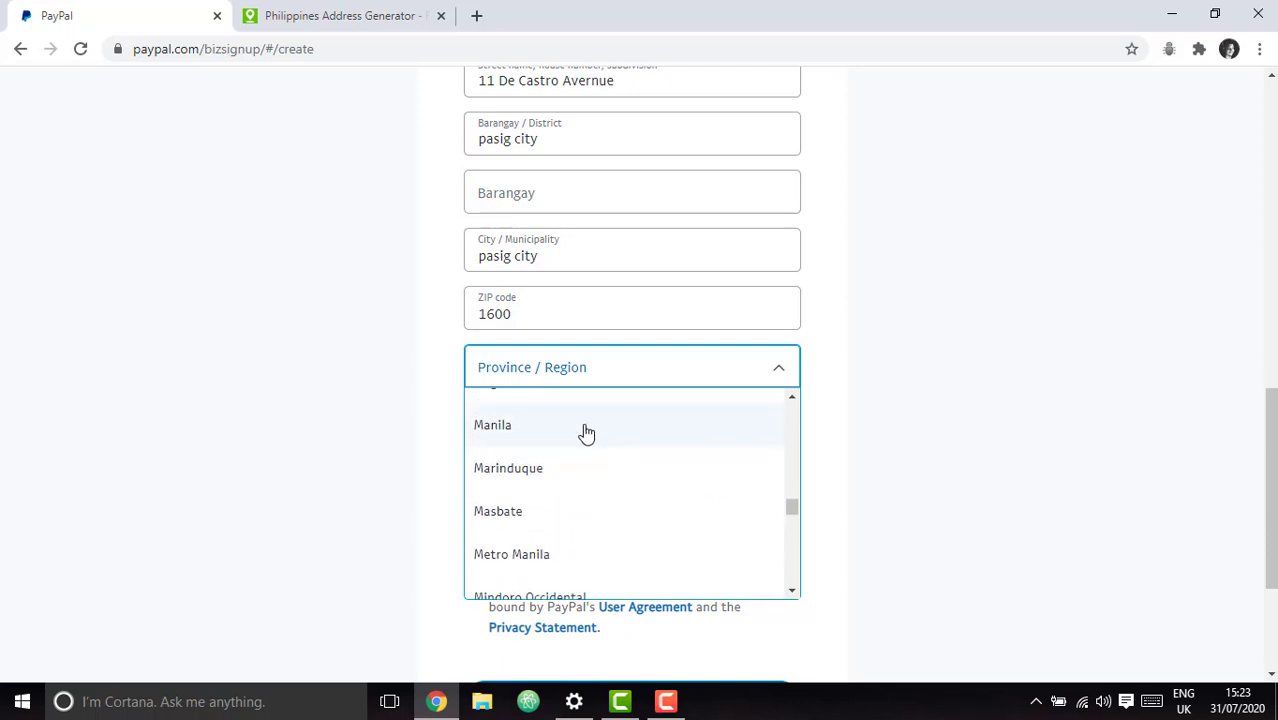
pyautogui.click(570, 556)
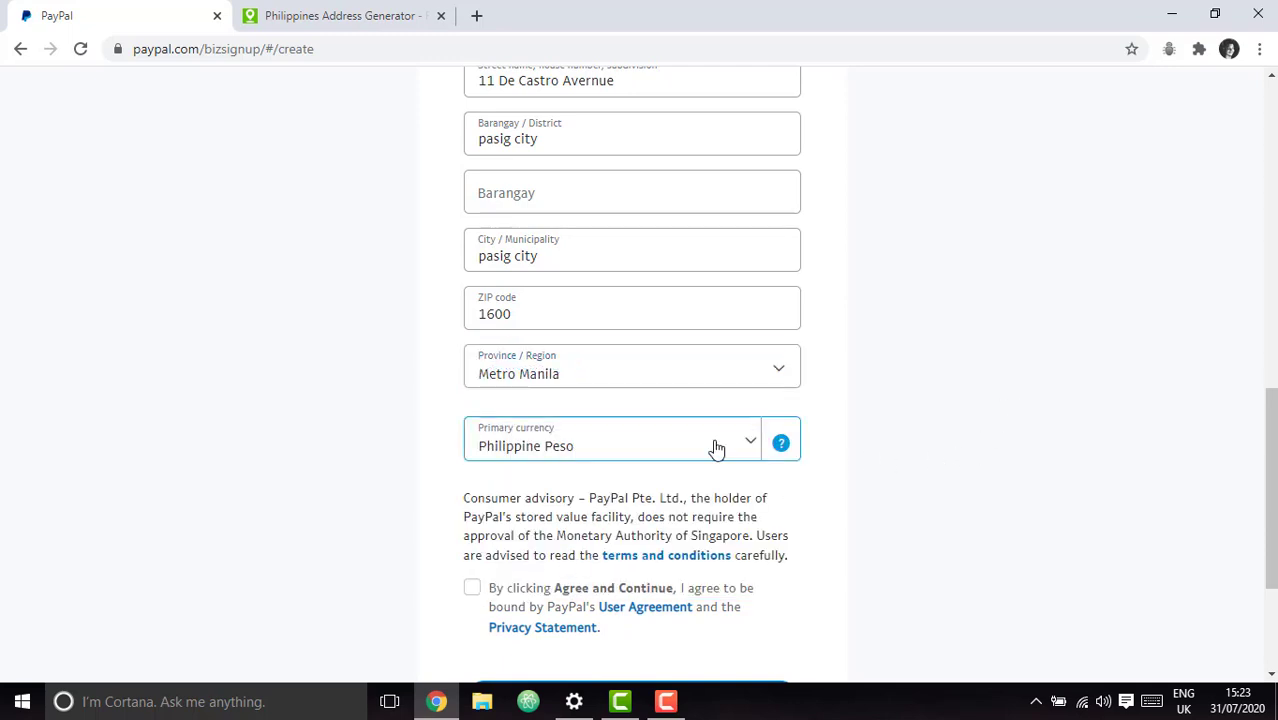
pyautogui.scroll(1, 978, 420)
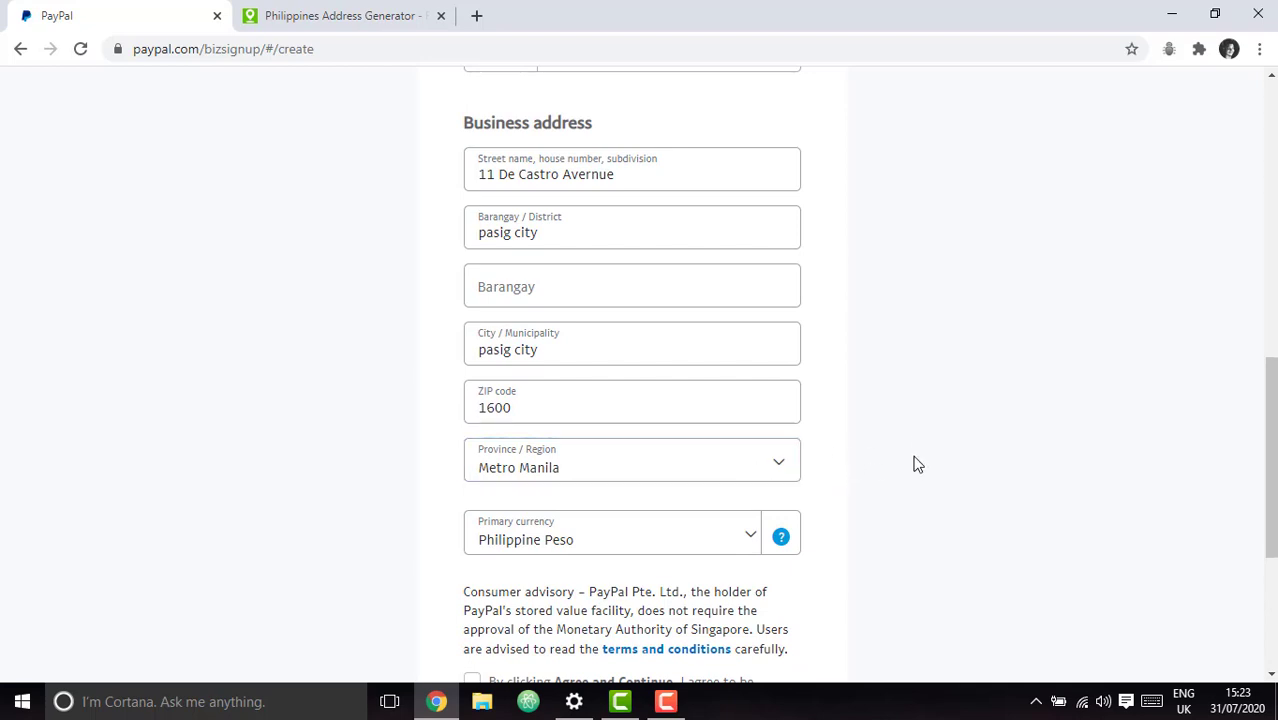
# Correct 'Avernue' to 'Avenue' in the PayPal street field.
pyautogui.scroll(3, 824, 510)
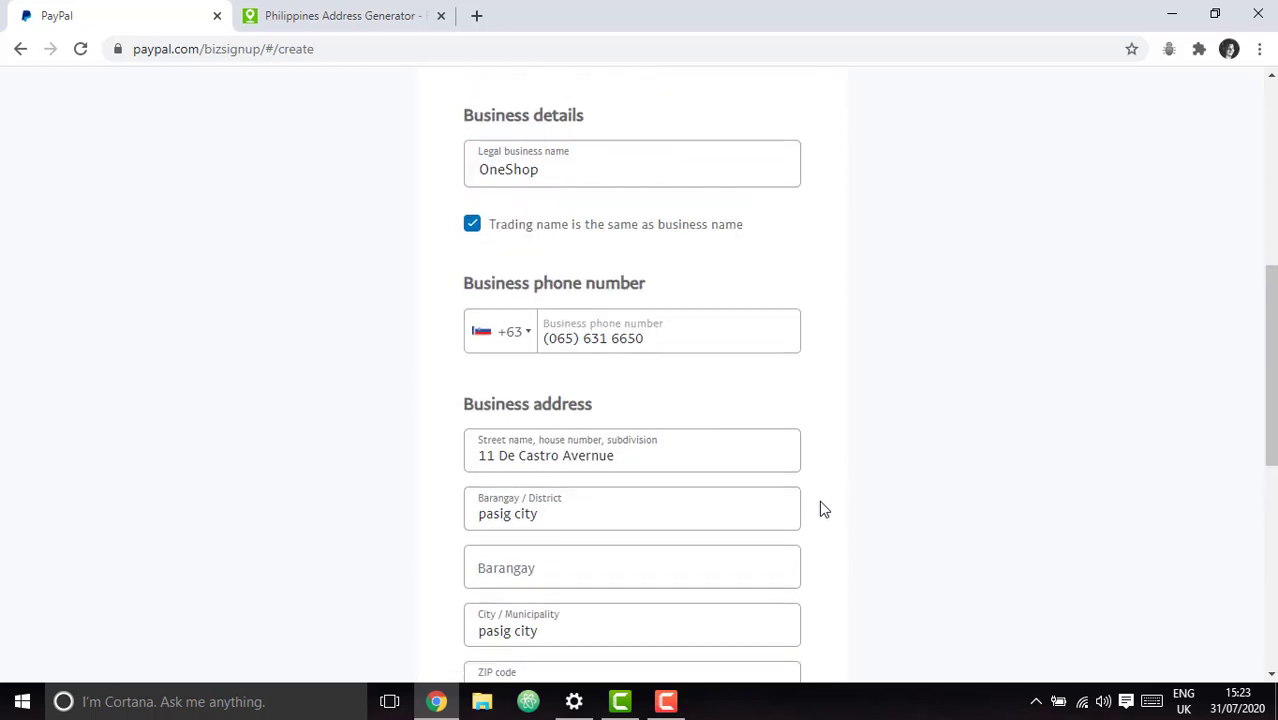
pyautogui.click(586, 446)
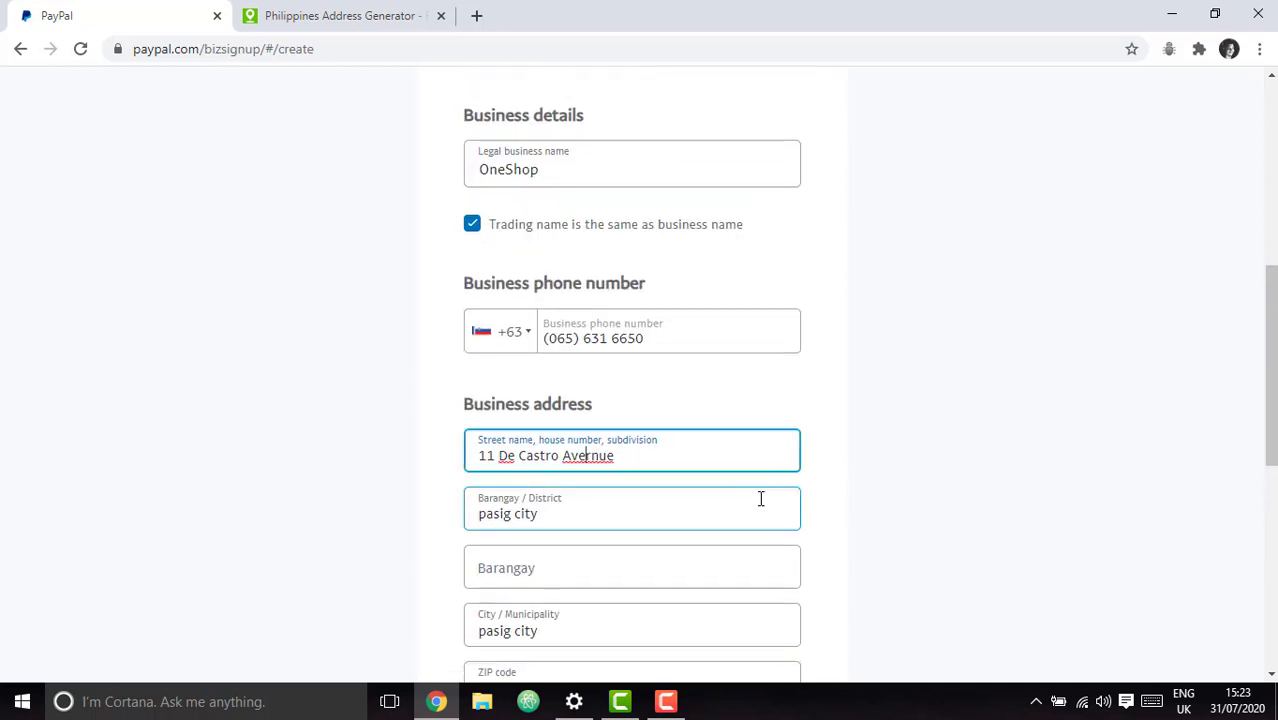
pyautogui.press('Delete')
pyautogui.click(1000, 476)
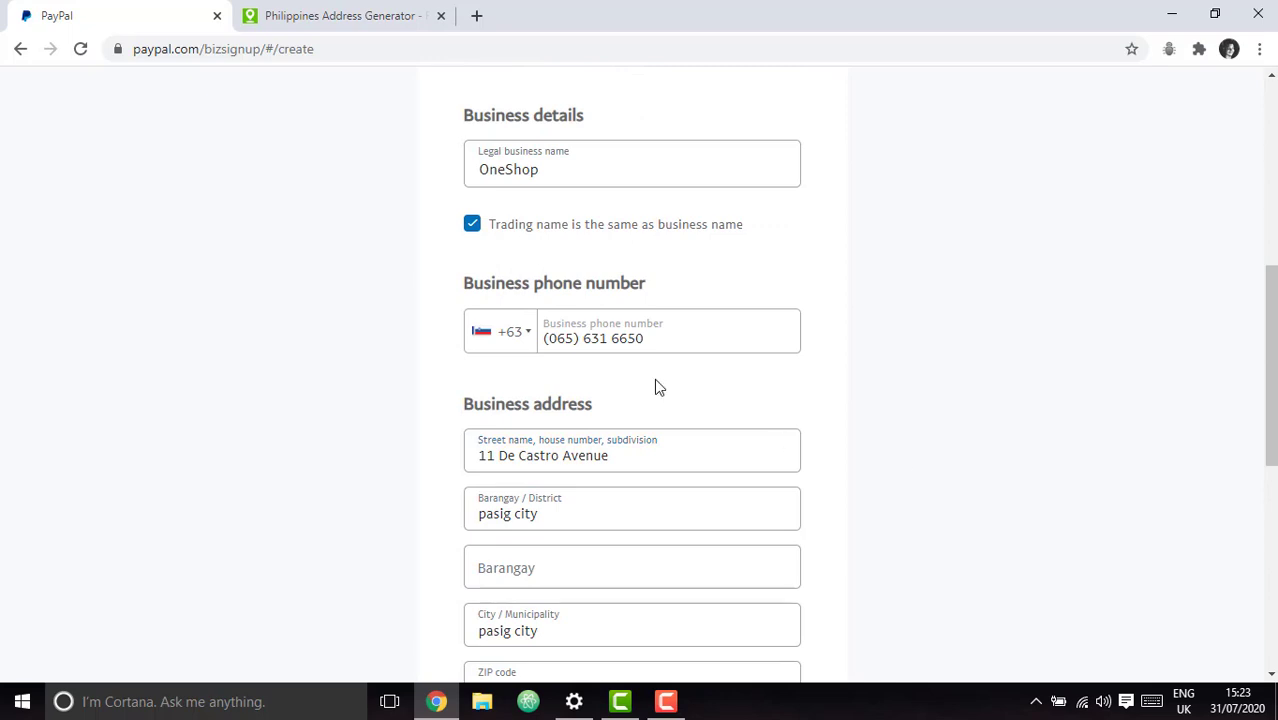
# Append 'De Castro Sub Division' to the street line after rechecking the generated address.
pyautogui.click(360, 8)
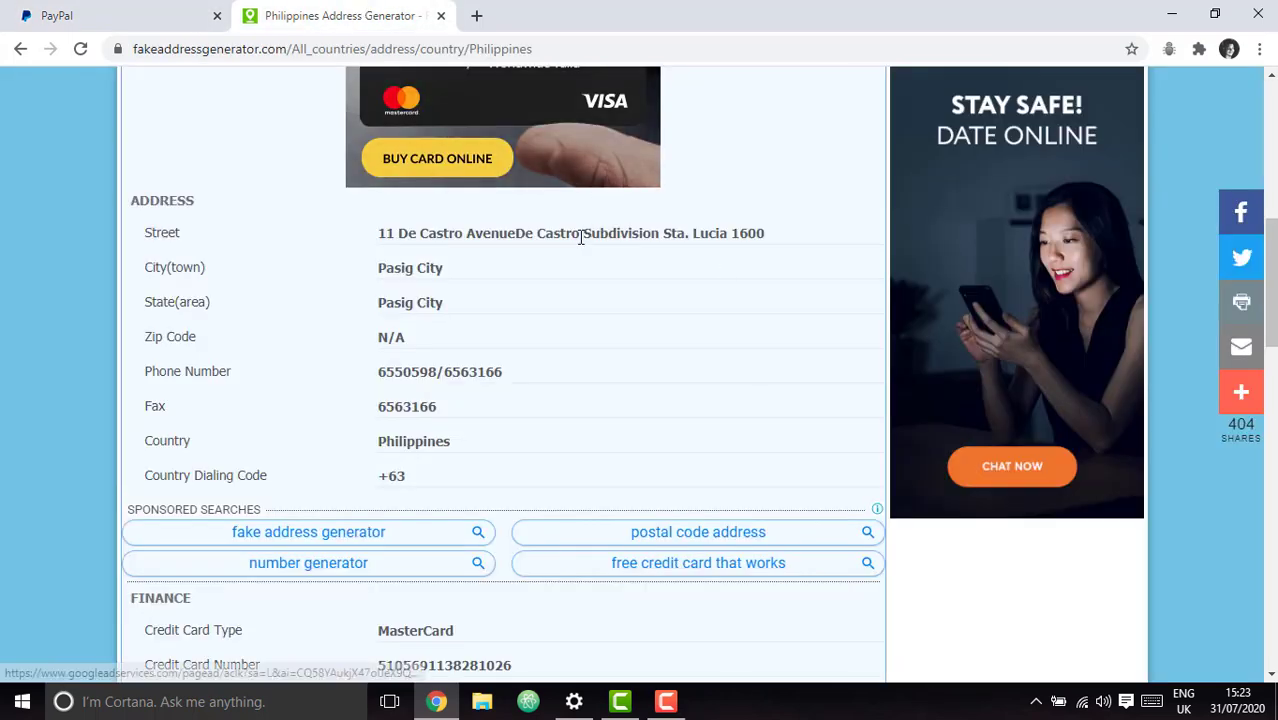
pyautogui.click(158, 22)
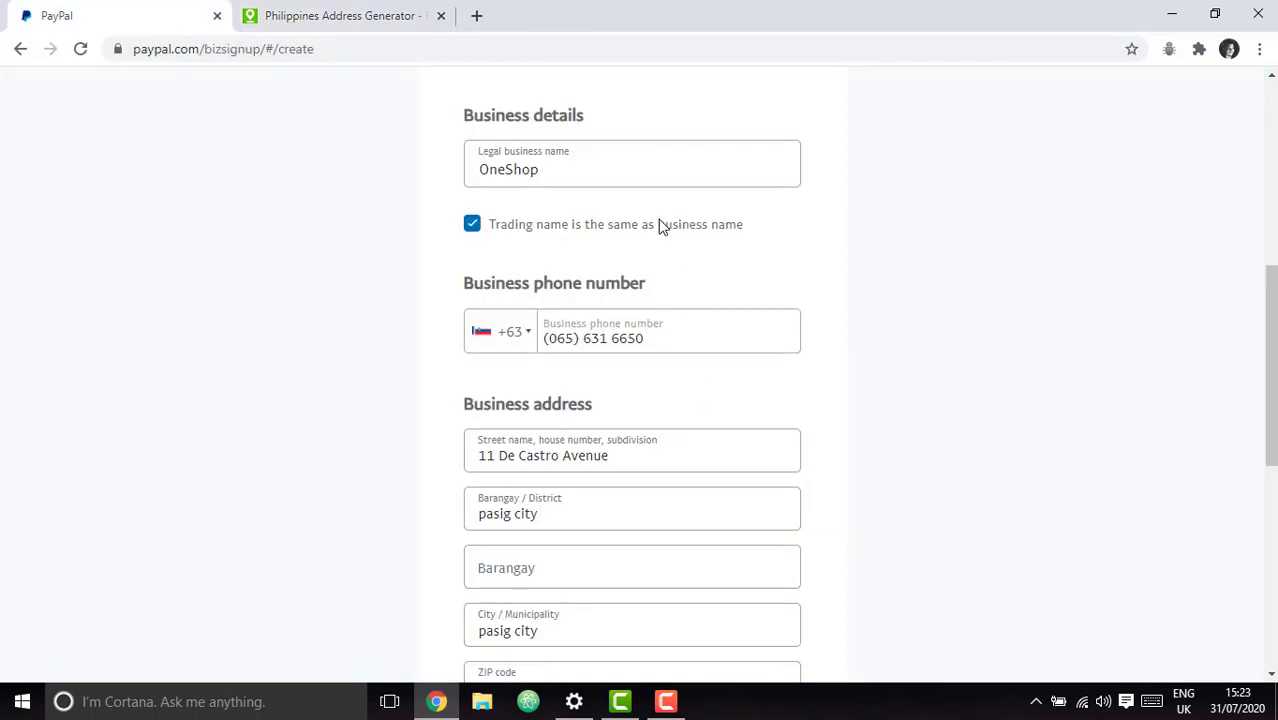
pyautogui.click(670, 459)
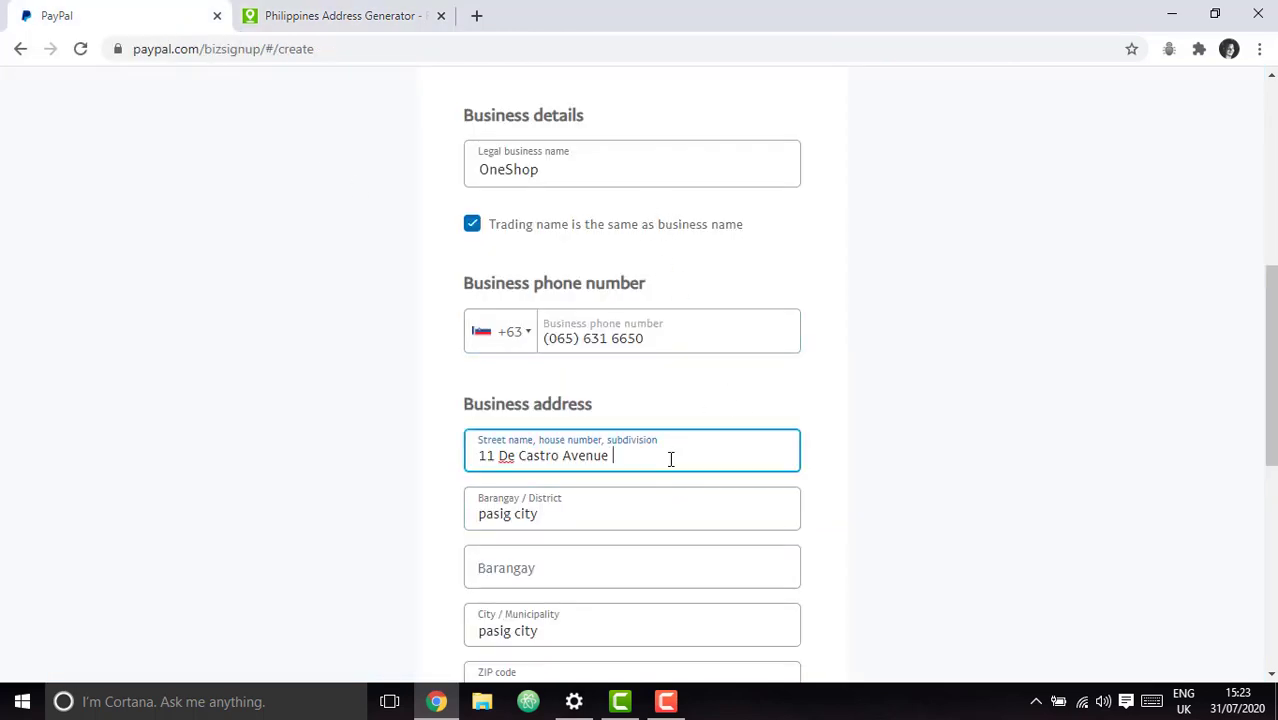
pyautogui.write('De Castro Sub Division')
pyautogui.scroll(-2, 975, 418)
pyautogui.click(710, 357)
# Review the completed address form from Barangay / District down, then open the Start menu.
pyautogui.click(719, 393)
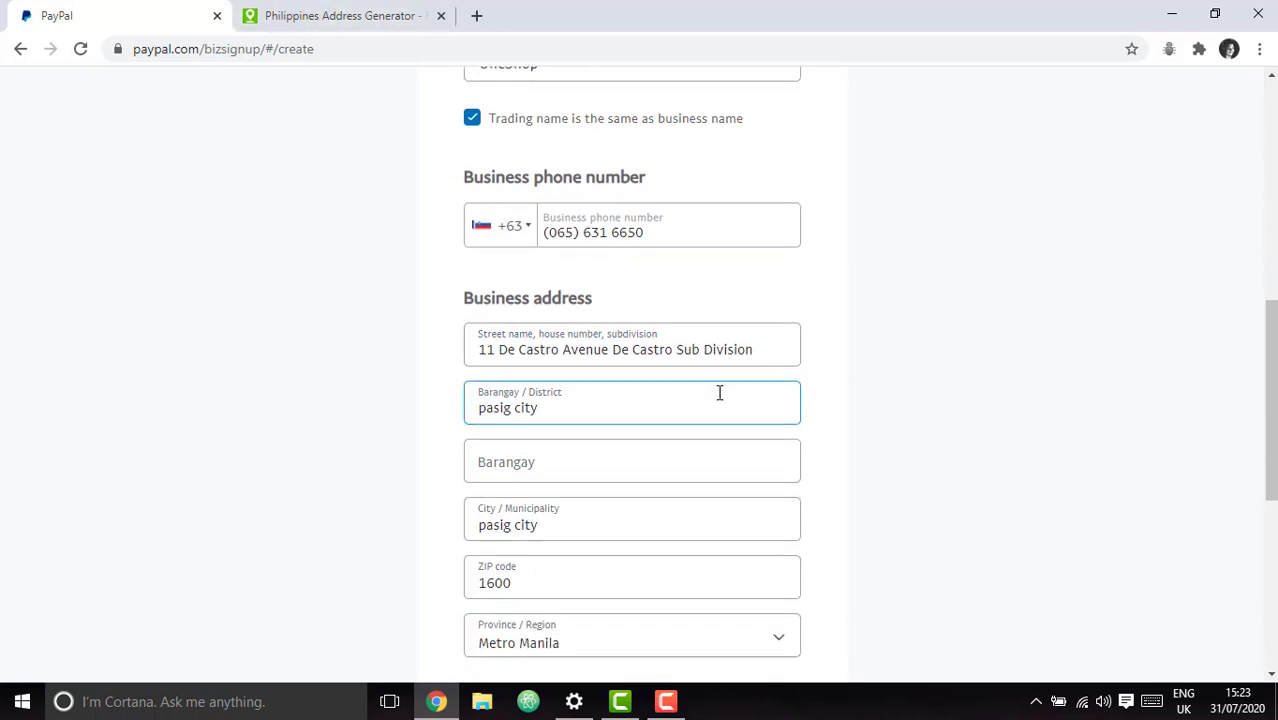
pyautogui.scroll(-3, 1030, 459)
pyautogui.scroll(2, 1030, 459)
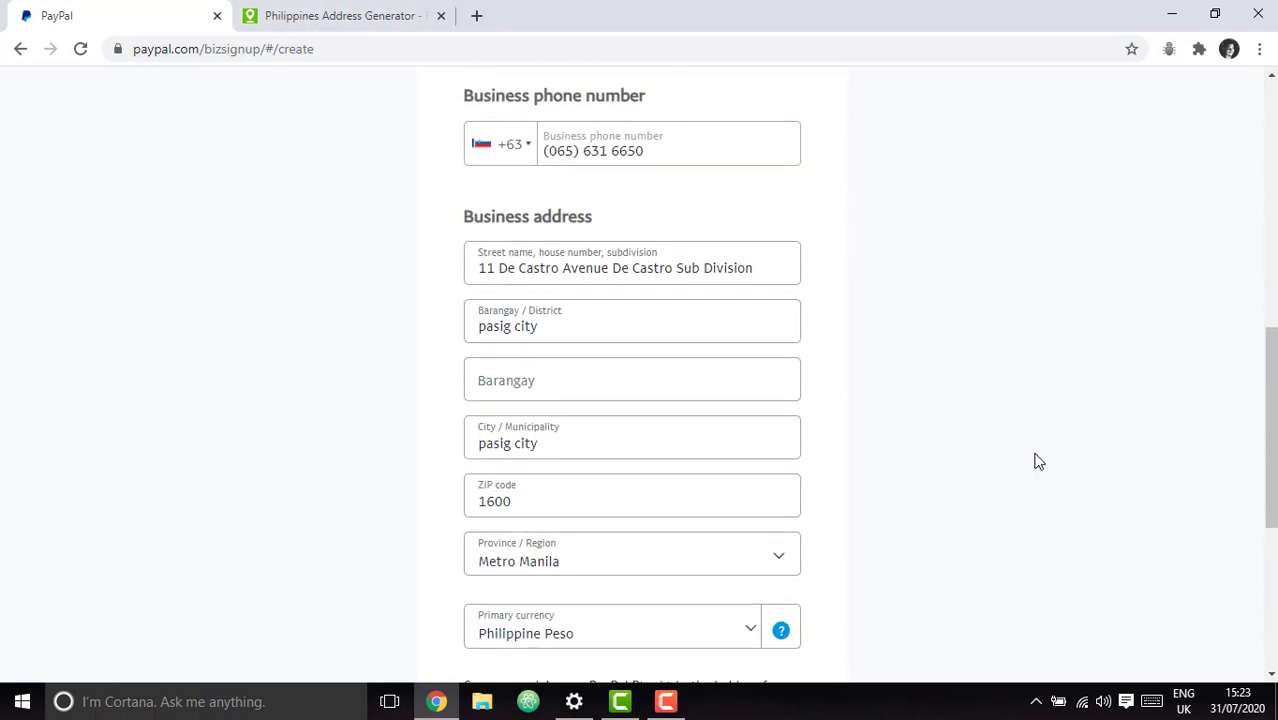
pyautogui.scroll(-2, 1038, 461)
pyautogui.scroll(4, 1038, 461)
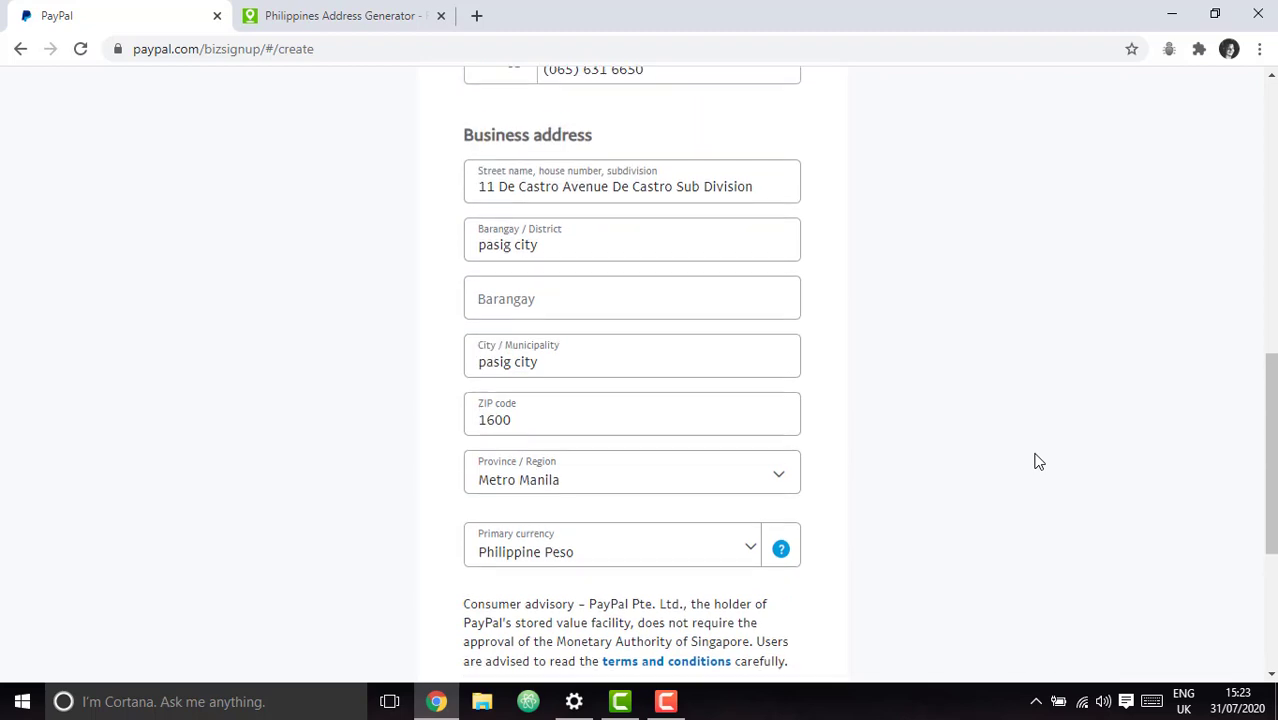
pyautogui.scroll(3, 1038, 461)
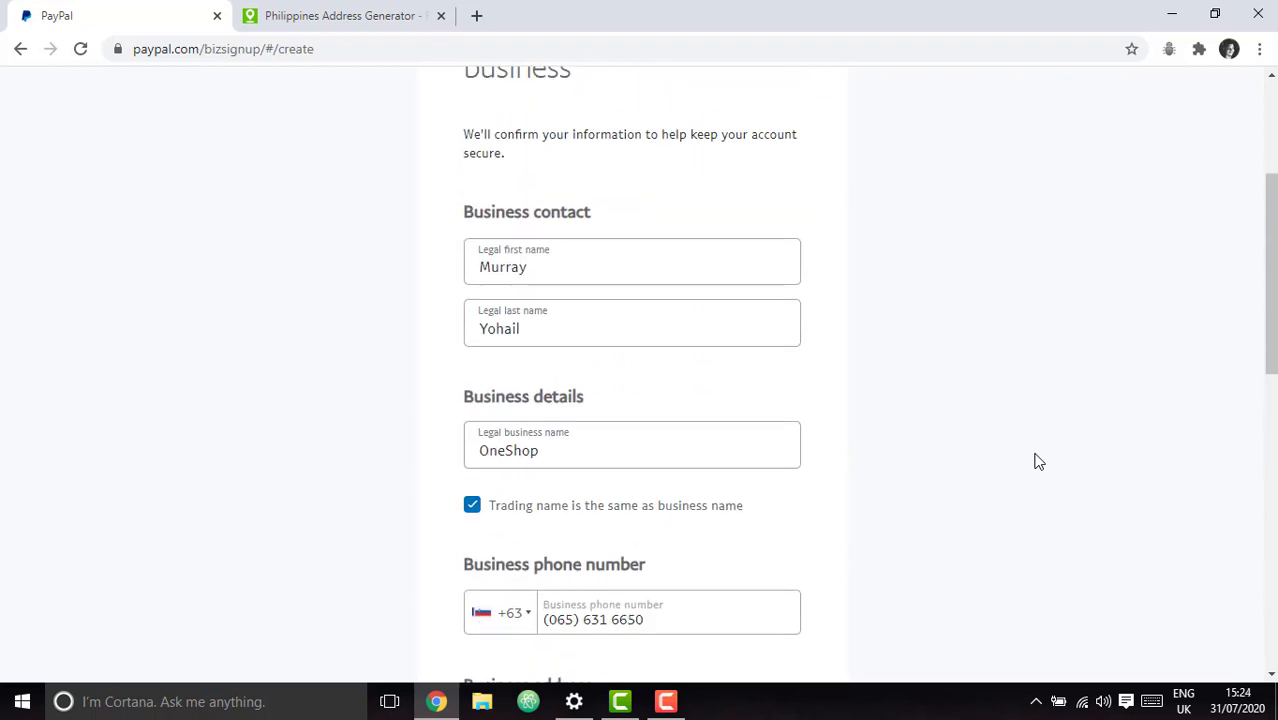
pyautogui.scroll(2, 1038, 461)
pyautogui.scroll(-2, 1038, 461)
pyautogui.scroll(-3, 1038, 461)
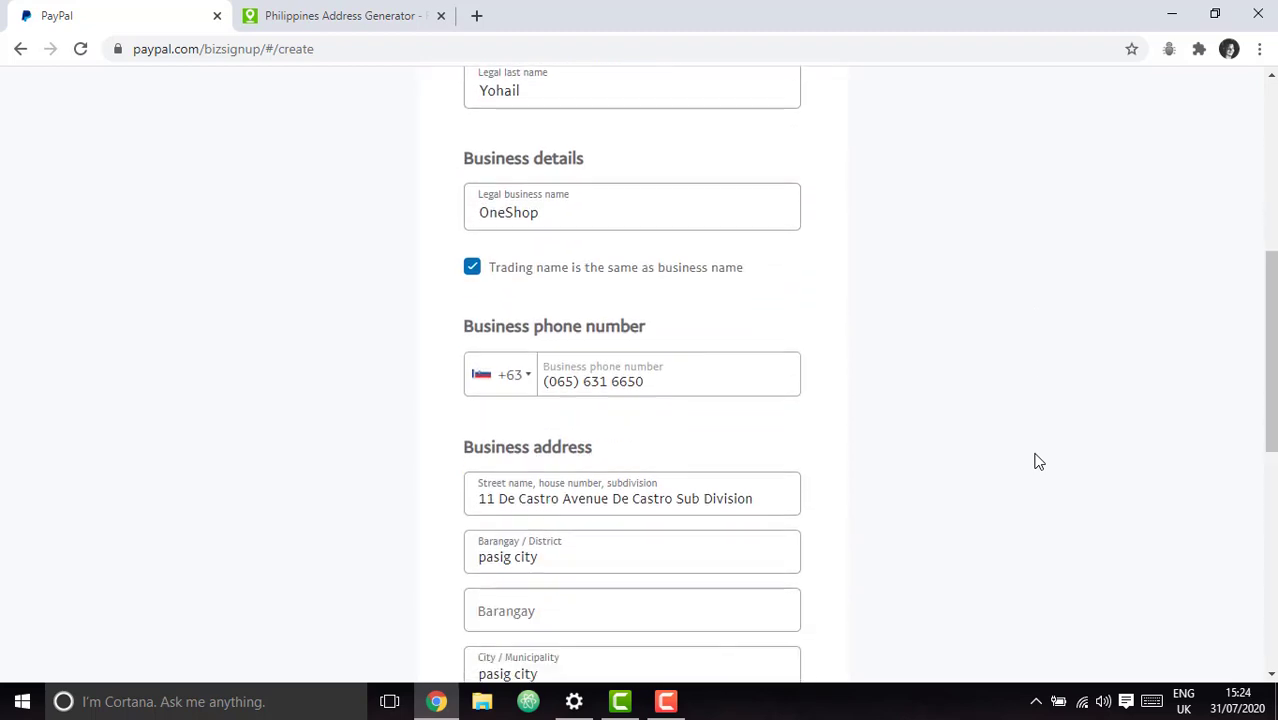
pyautogui.scroll(-1, 1038, 461)
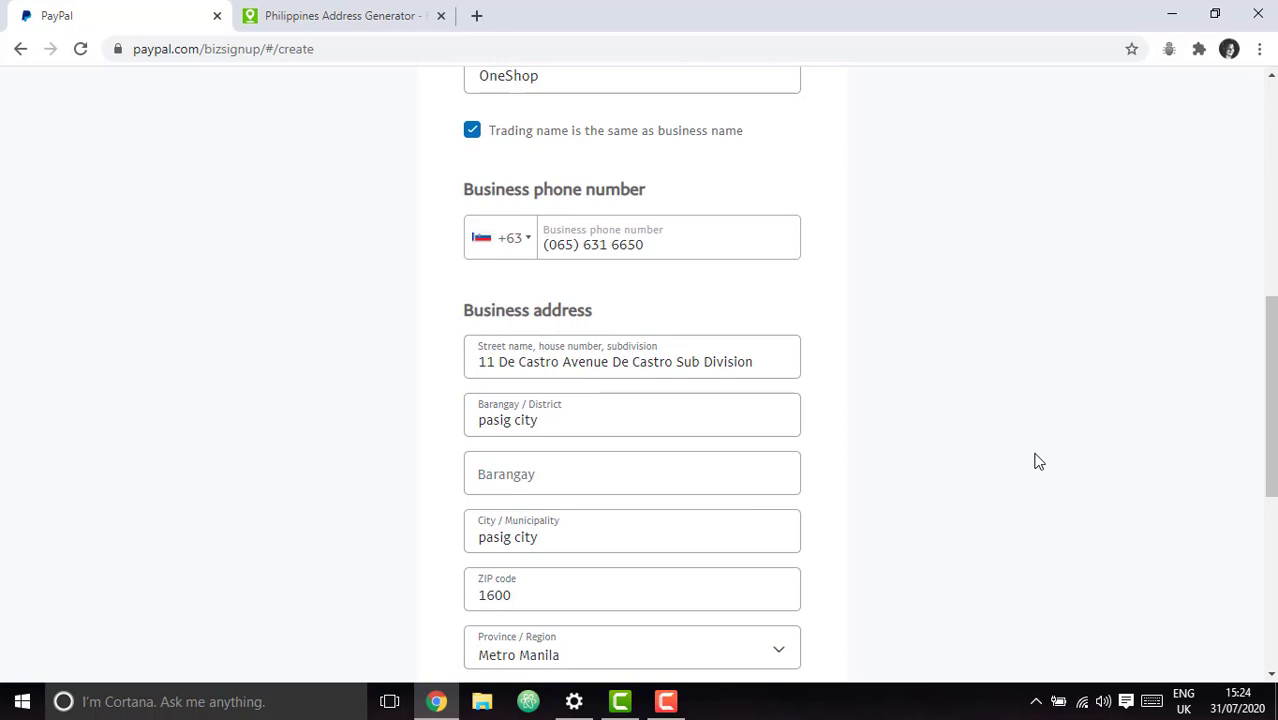
pyautogui.scroll(-2, 1038, 461)
pyautogui.scroll(1, 1038, 461)
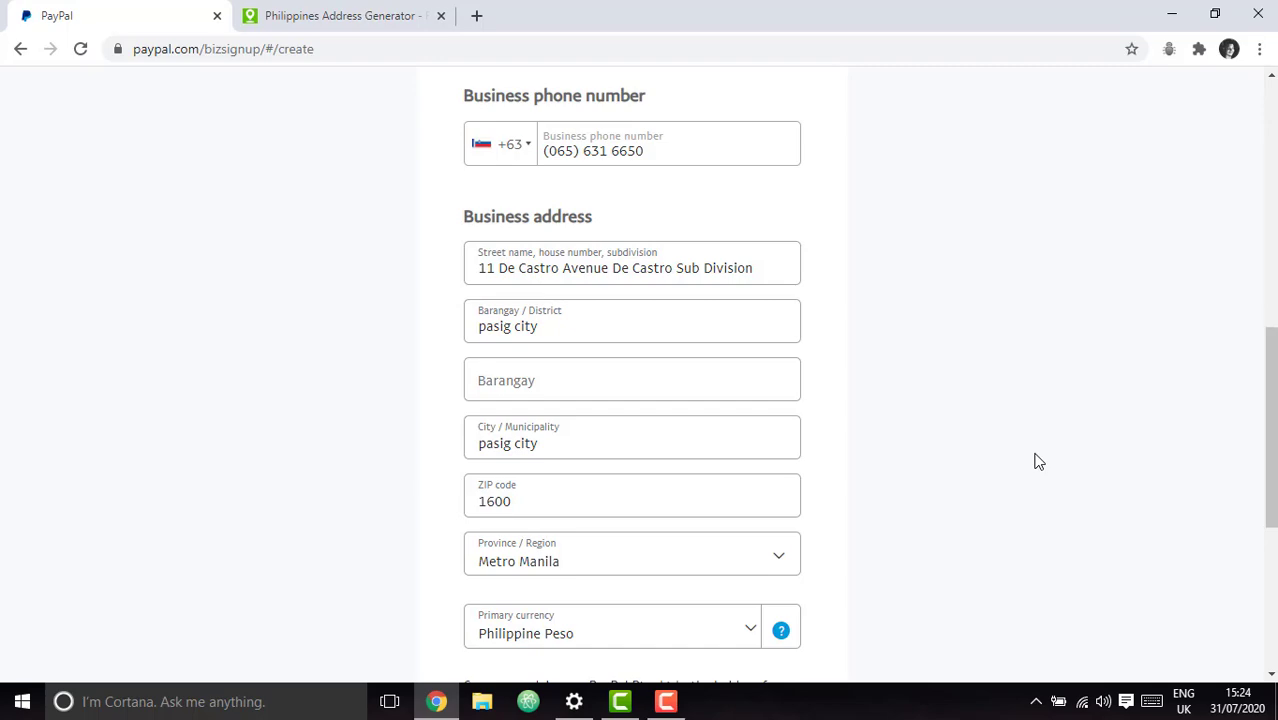
pyautogui.click(22, 701)
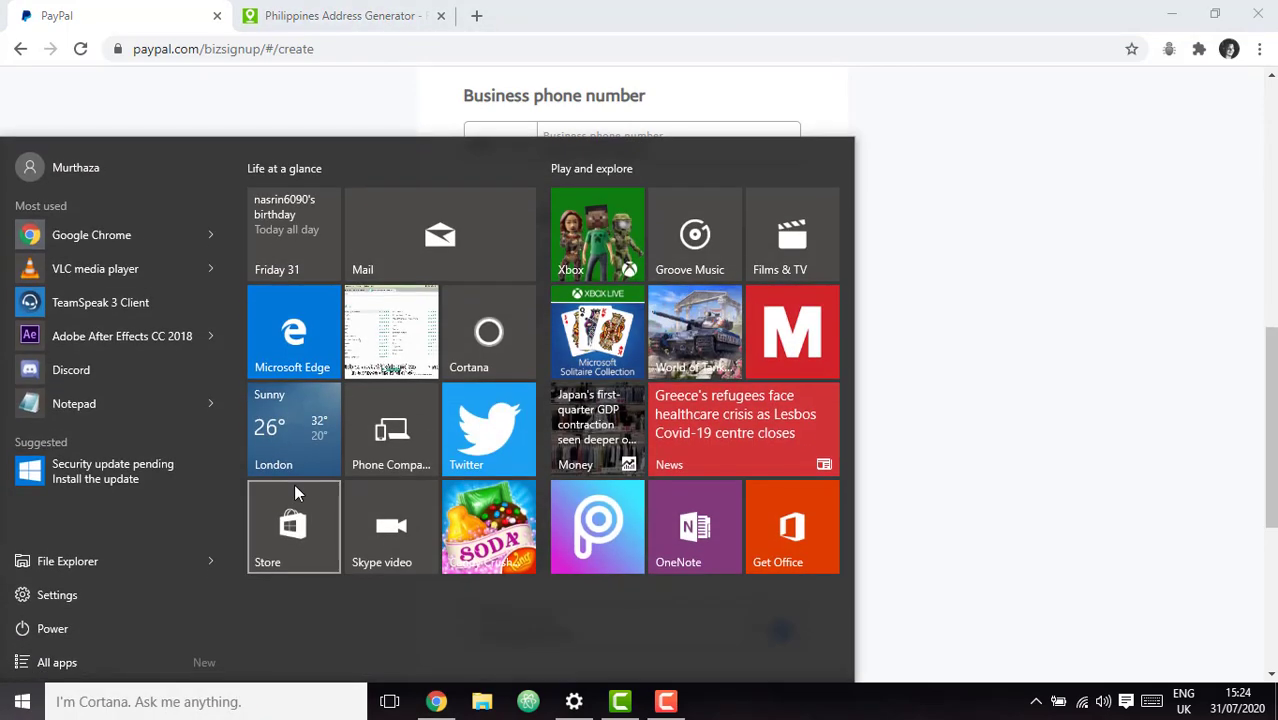
# Launch Paint, paste the screenshot of the filled PayPal form, then minimize Paint.
pyautogui.write('p')
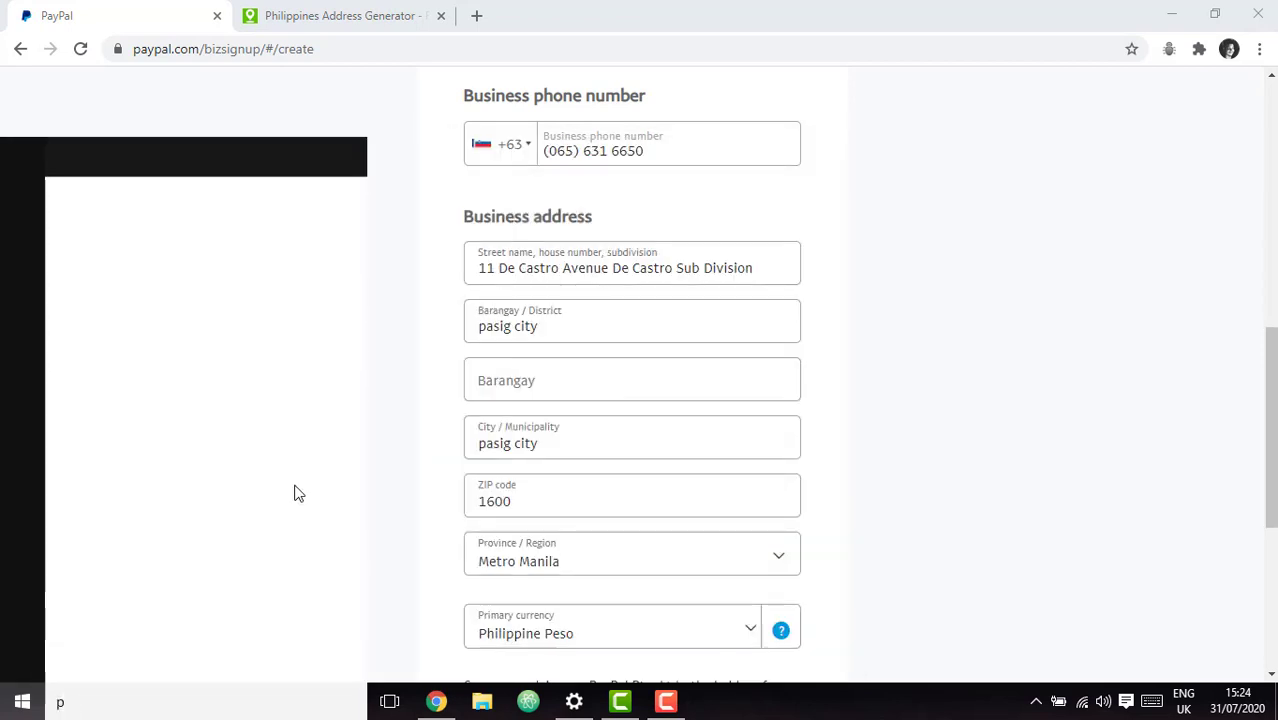
pyautogui.write('ai')
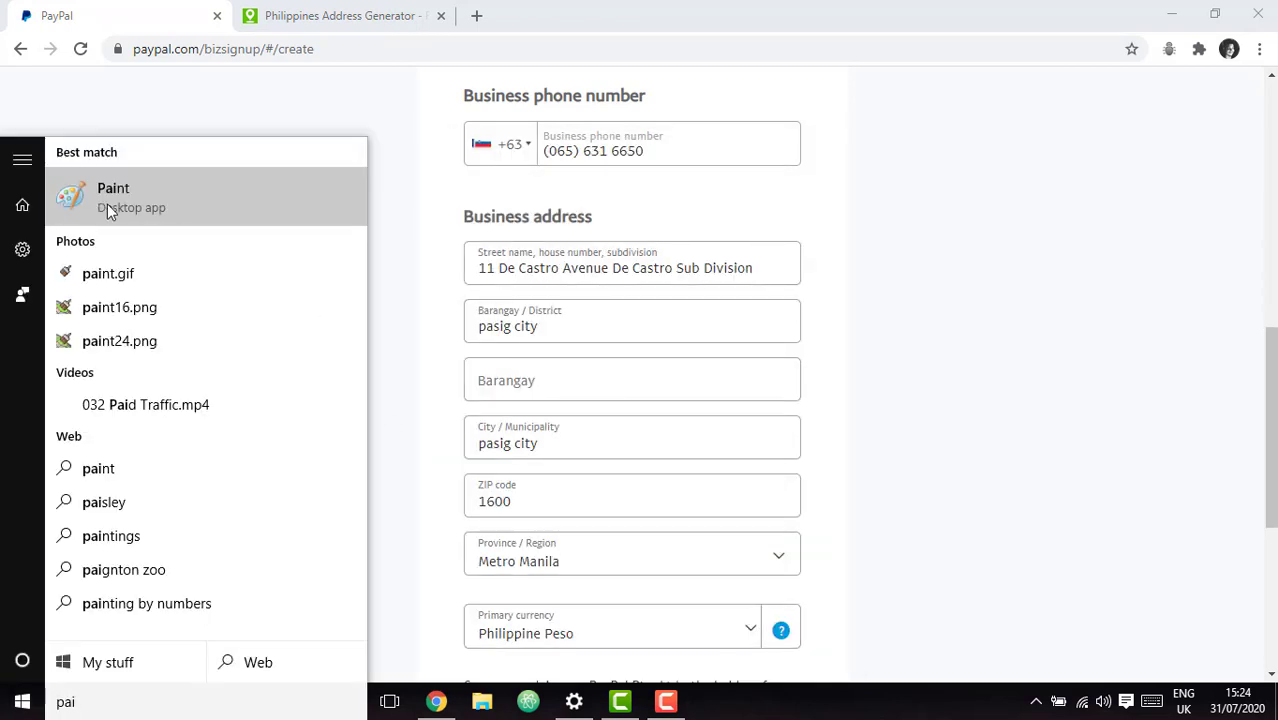
pyautogui.click(107, 203)
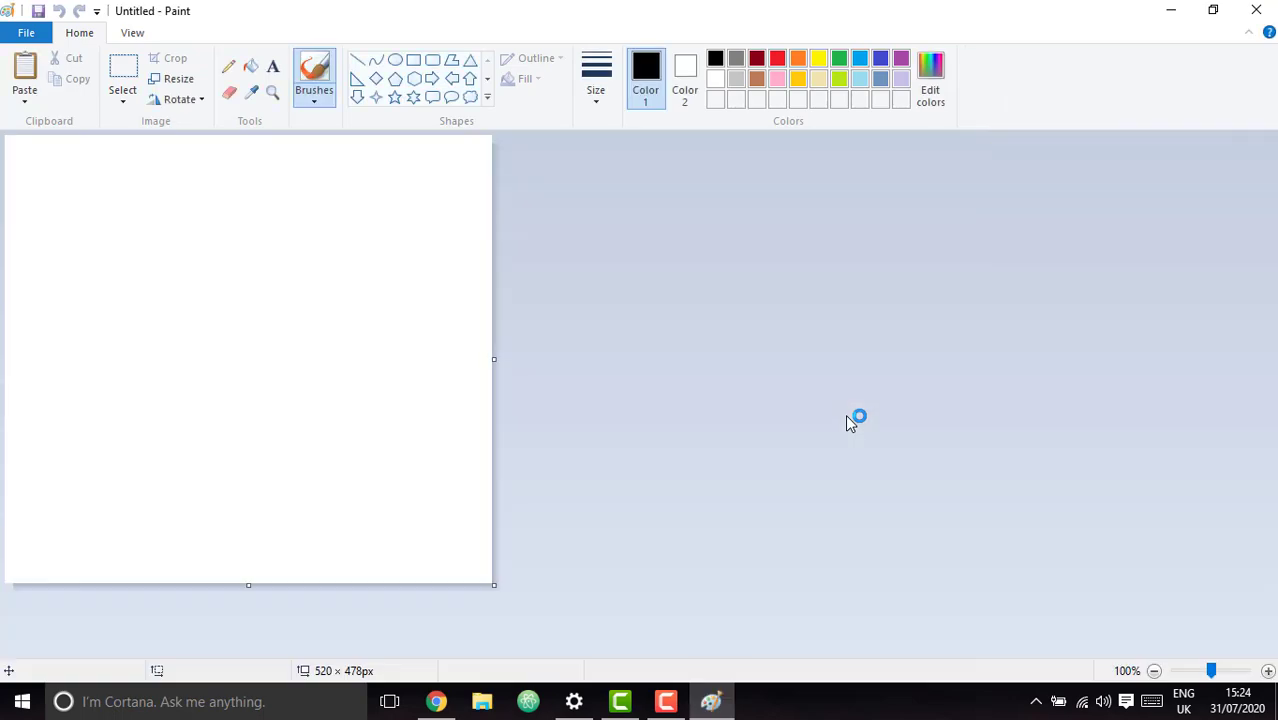
pyautogui.hotkey('ctrl', 'v')
pyautogui.scroll(-3, 881, 476)
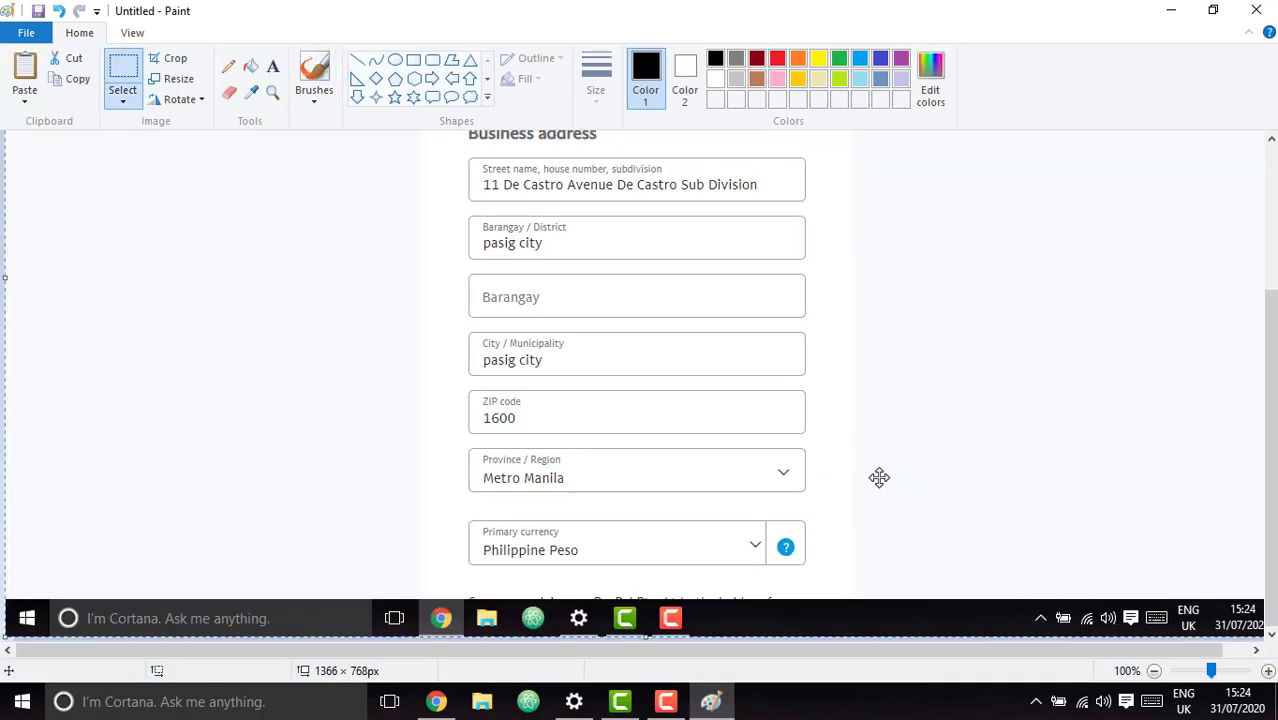
pyautogui.scroll(3, 878, 476)
pyautogui.click(44, 38)
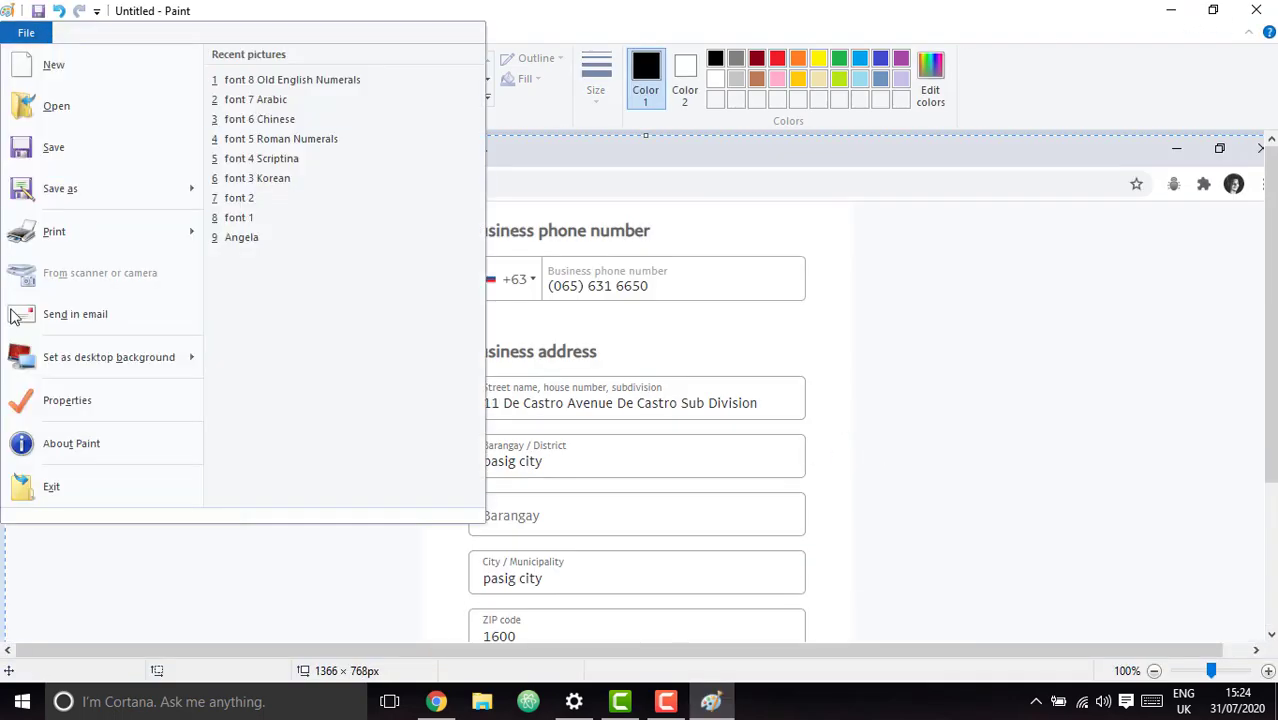
pyautogui.click(1030, 8)
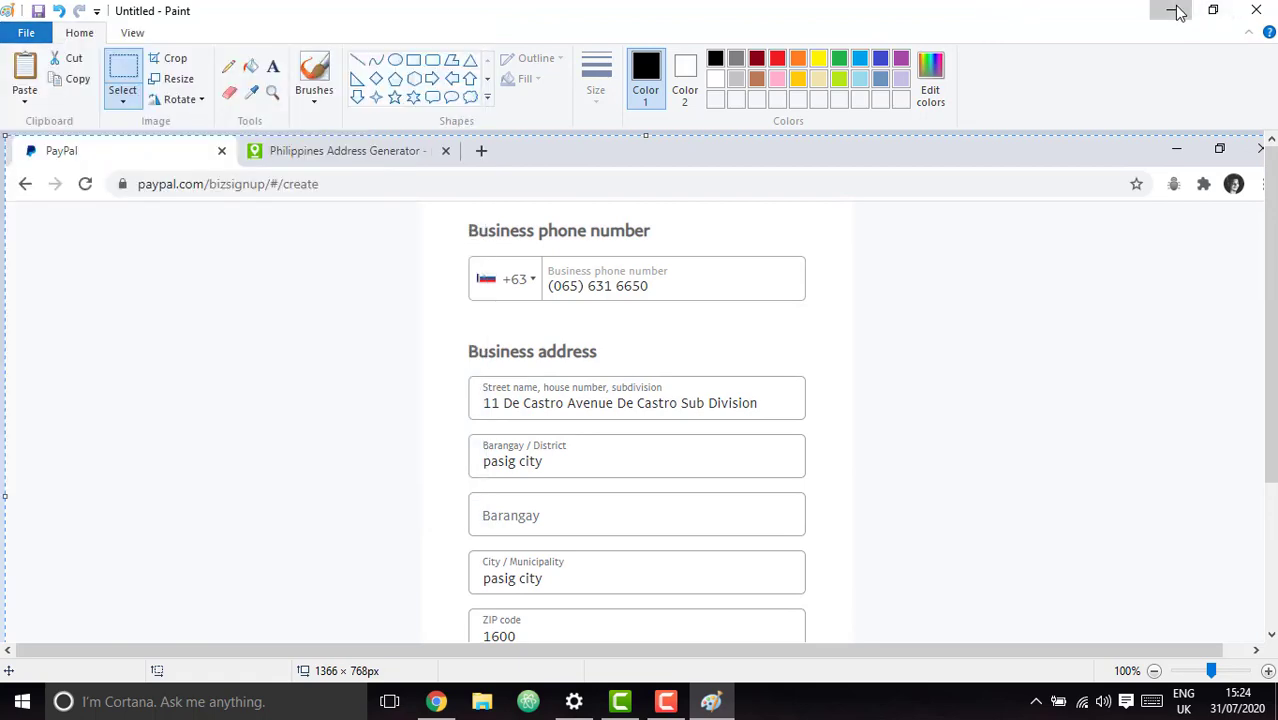
pyautogui.click(1171, 10)
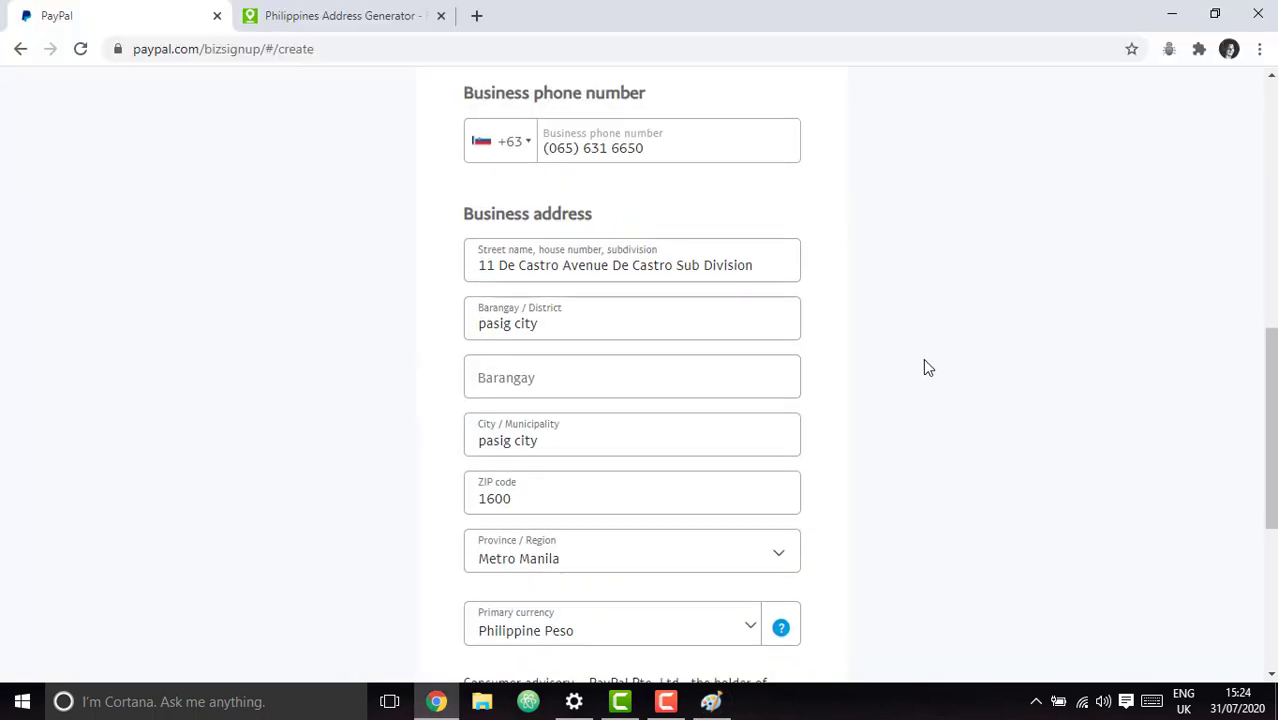
# Tick the user agreement checkbox and submit the form with Agree and Continue.
pyautogui.scroll(-4, 729, 510)
pyautogui.click(473, 352)
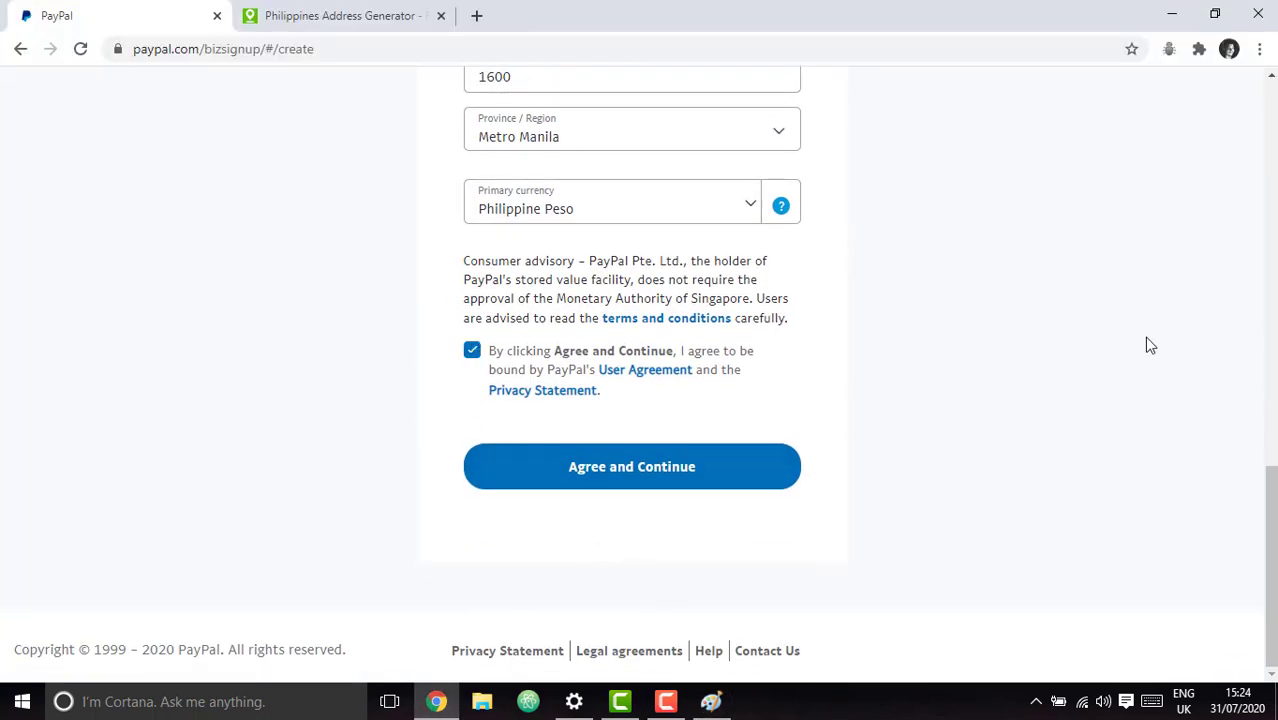
pyautogui.scroll(1, 909, 359)
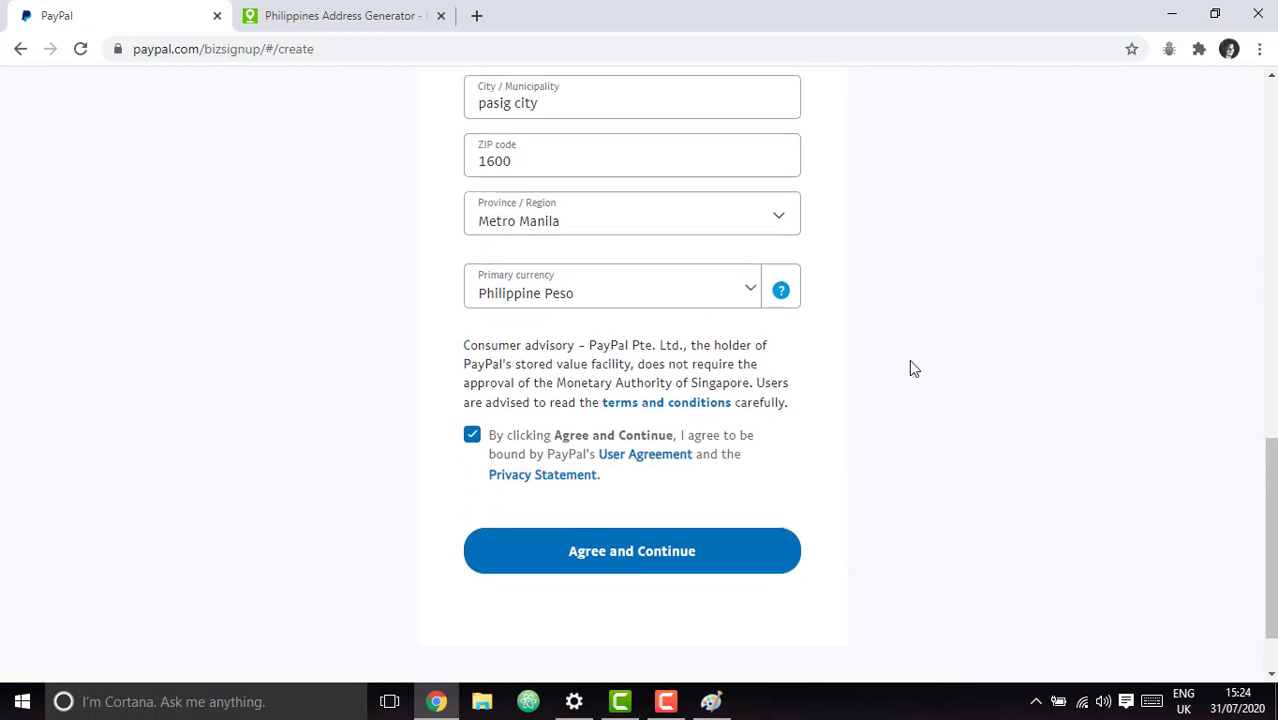
pyautogui.scroll(2, 759, 442)
pyautogui.scroll(-3, 759, 442)
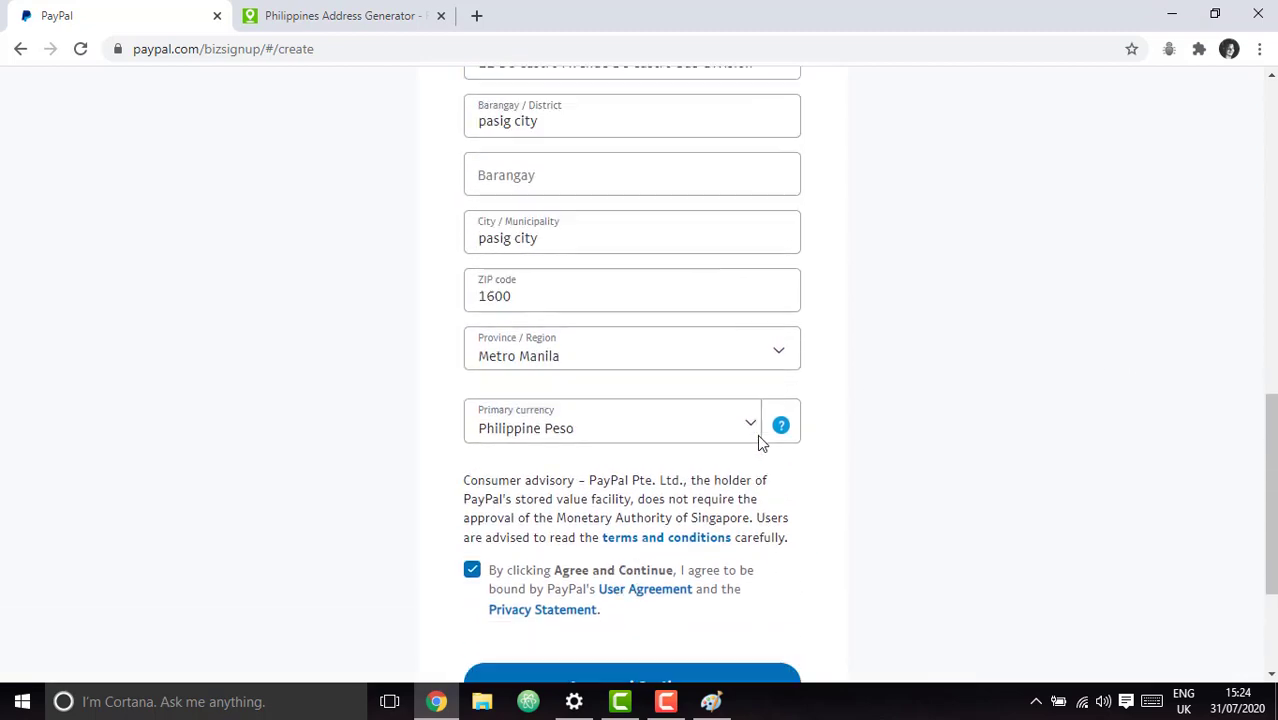
pyautogui.click(633, 478)
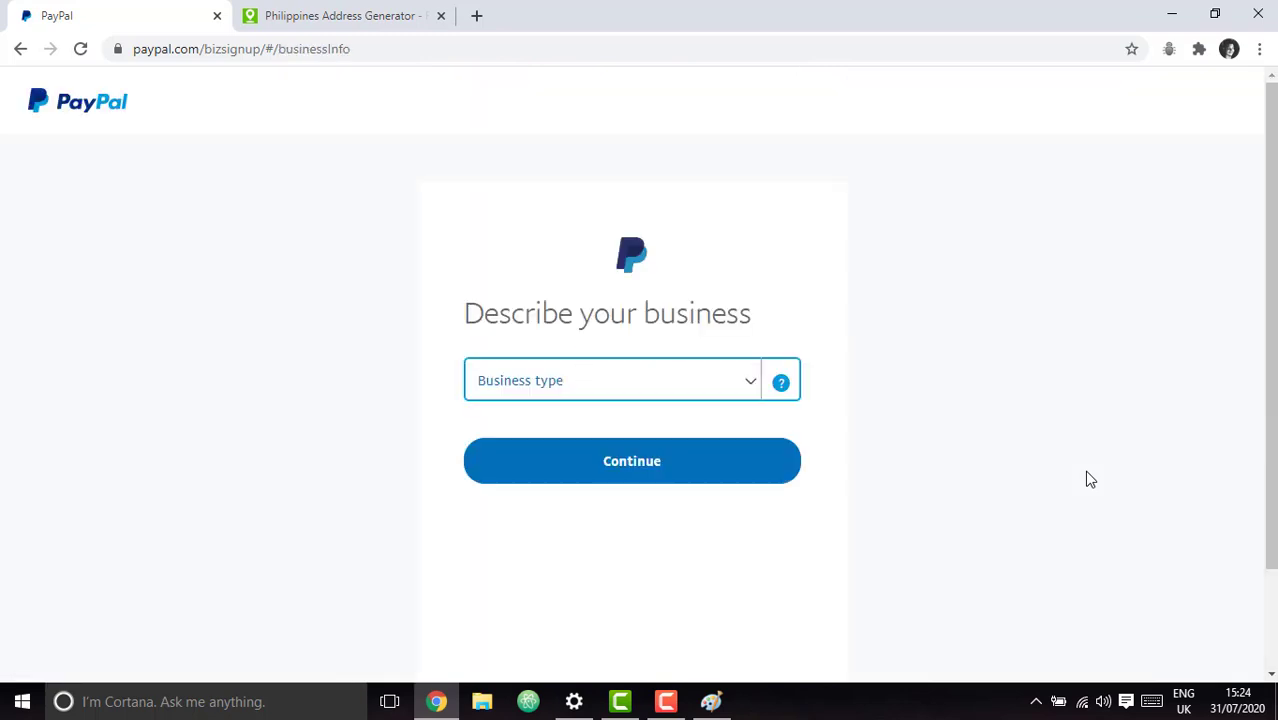
# Select Individual/Sole Proprietorship from the Business type dropdown, reconfirming it after a second look.
pyautogui.click(654, 392)
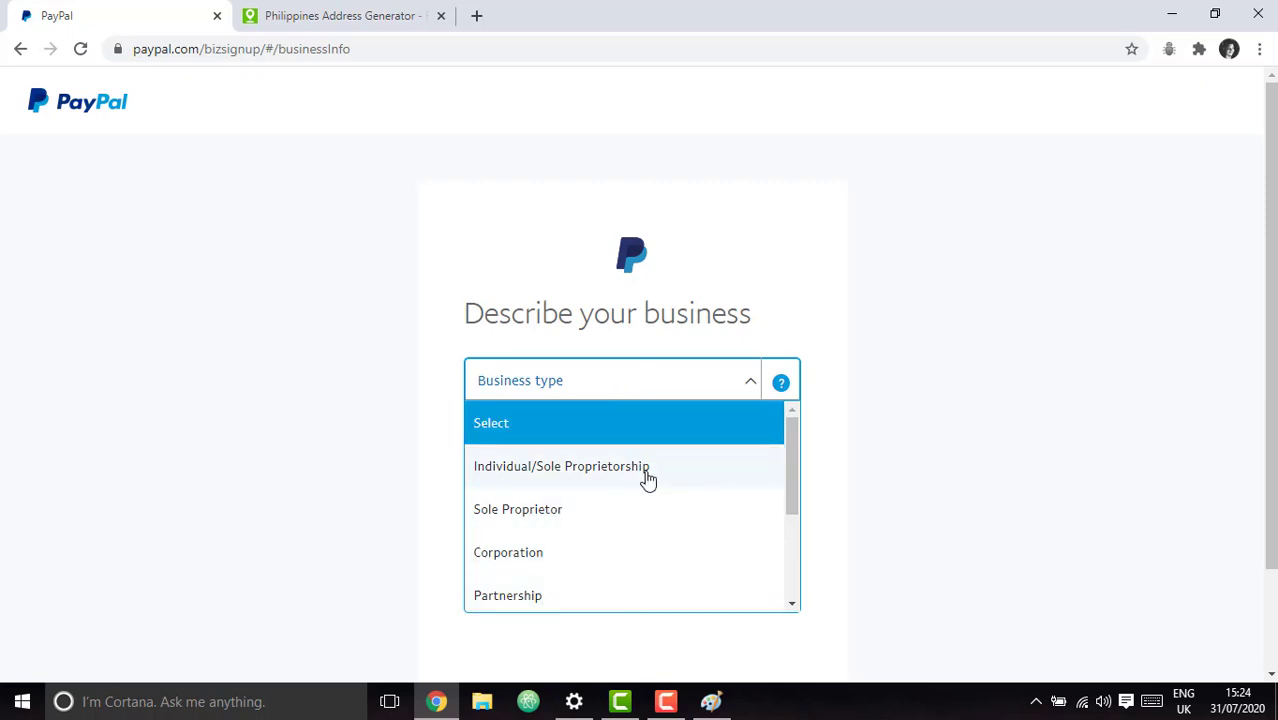
pyautogui.click(648, 478)
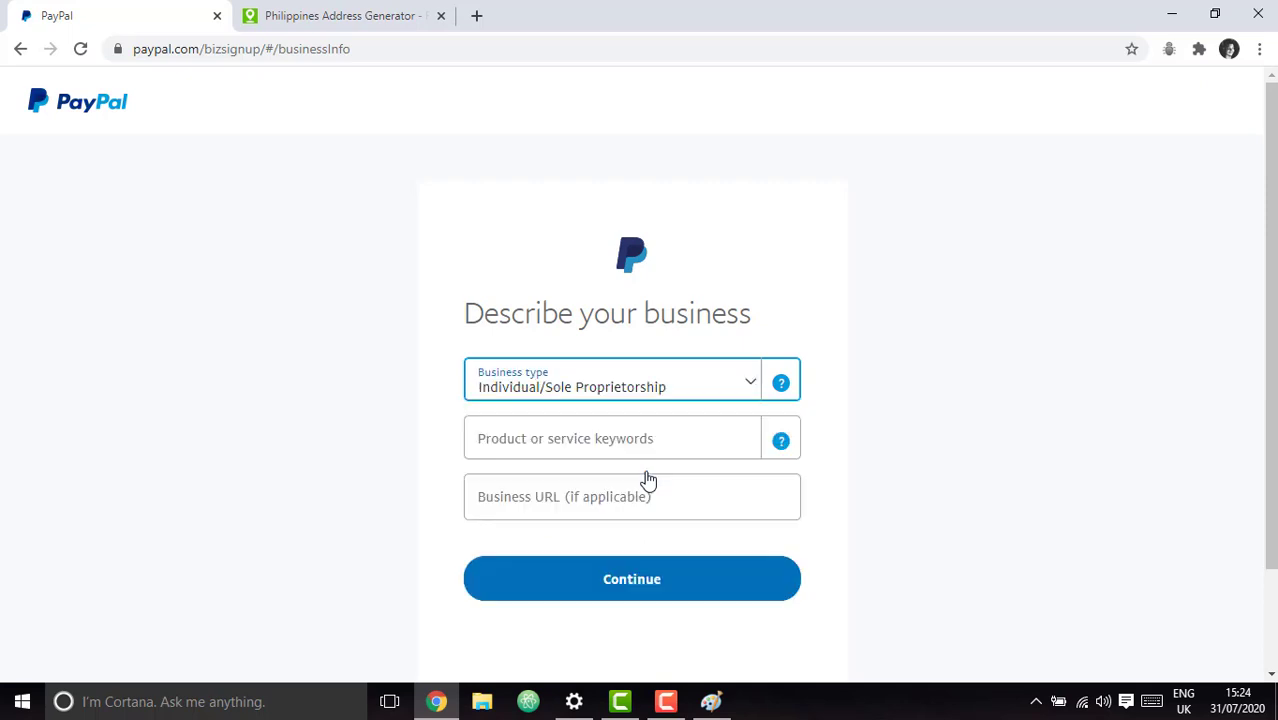
pyautogui.click(733, 437)
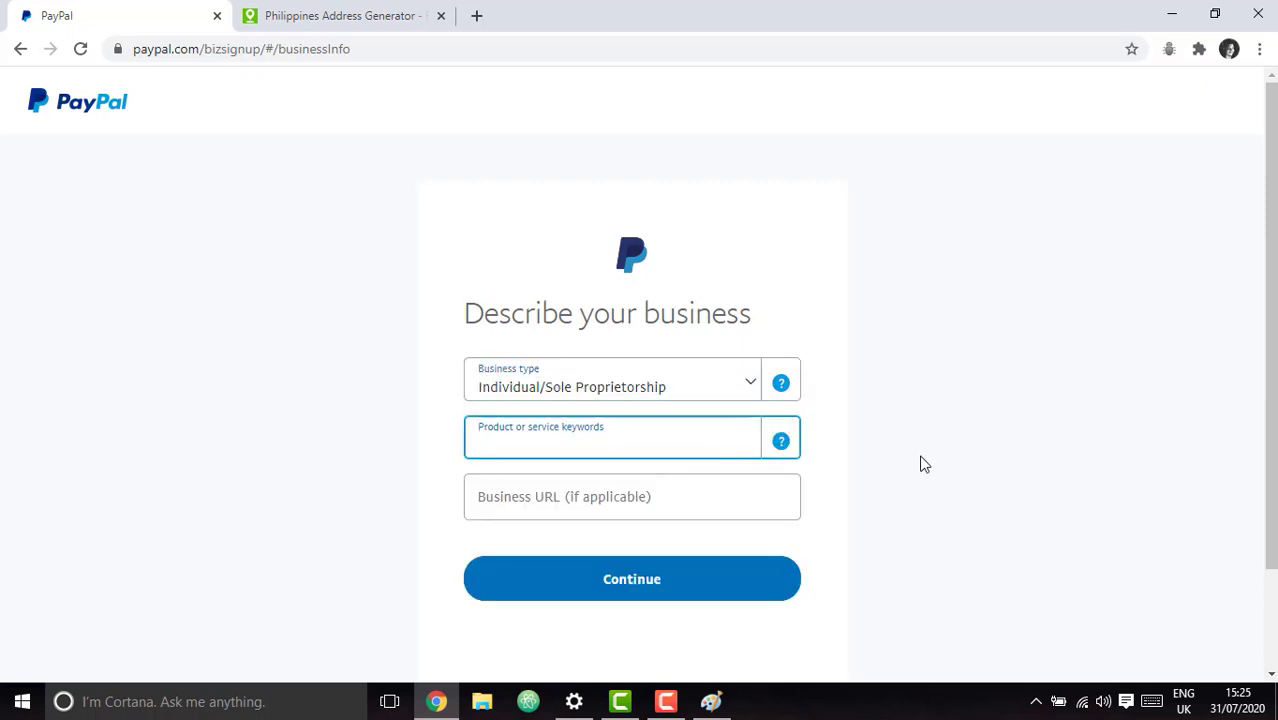
pyautogui.click(735, 384)
pyautogui.scroll(-3, 653, 548)
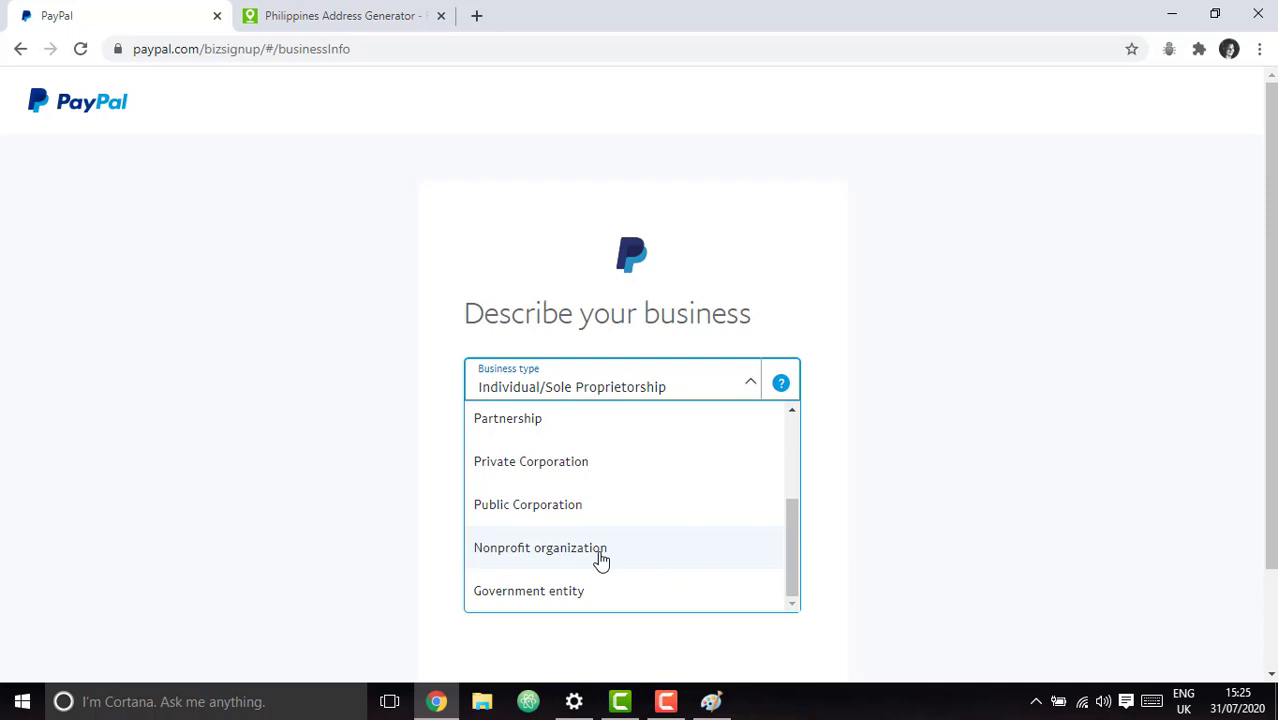
pyautogui.scroll(2, 598, 510)
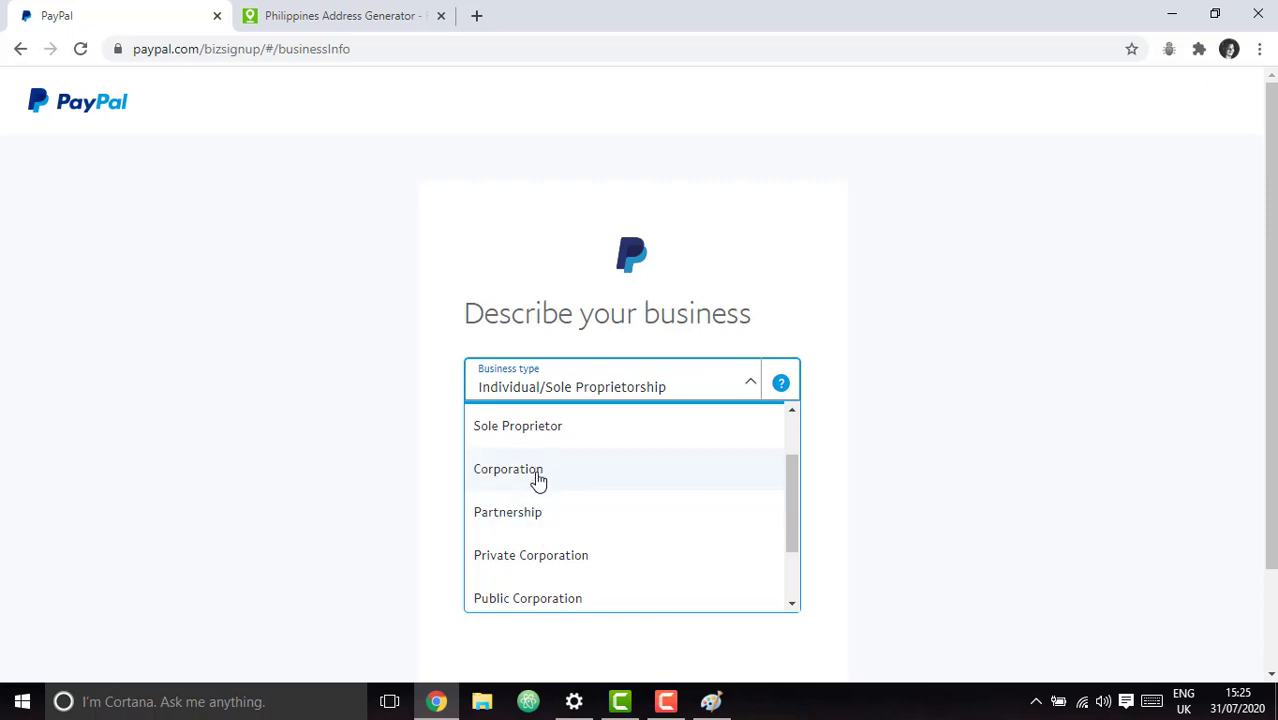
pyautogui.scroll(2, 572, 488)
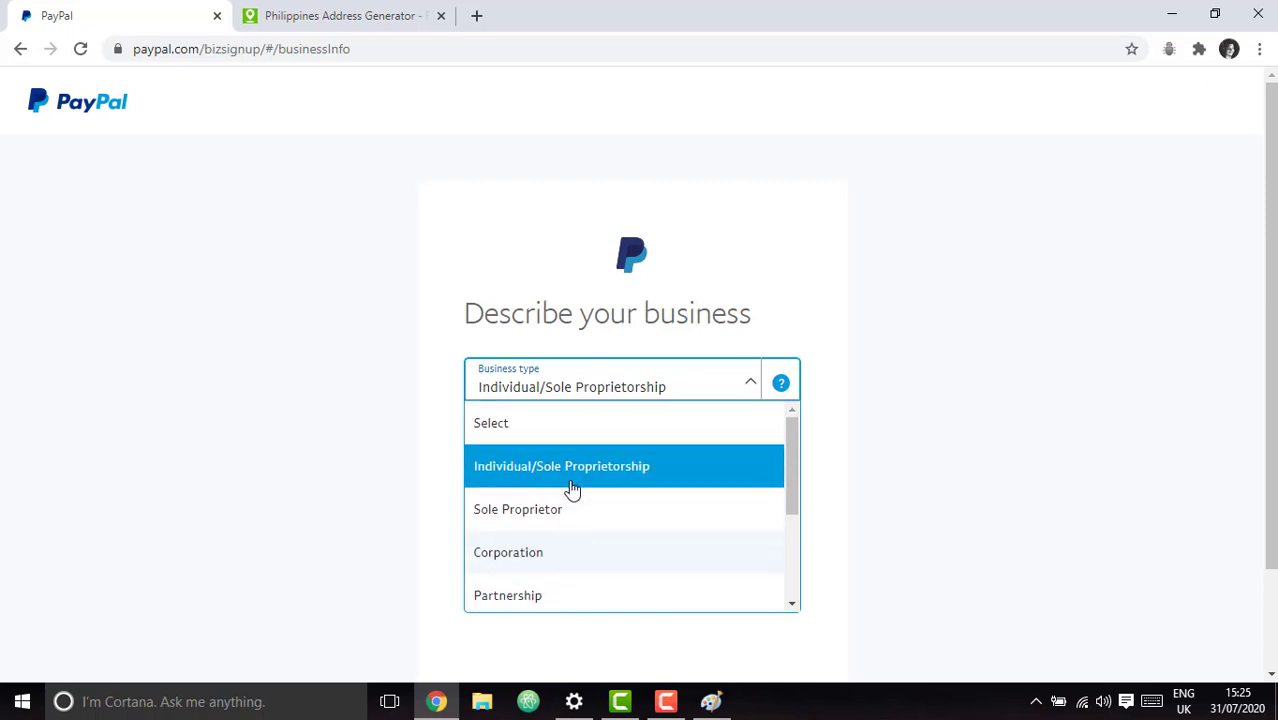
pyautogui.click(636, 482)
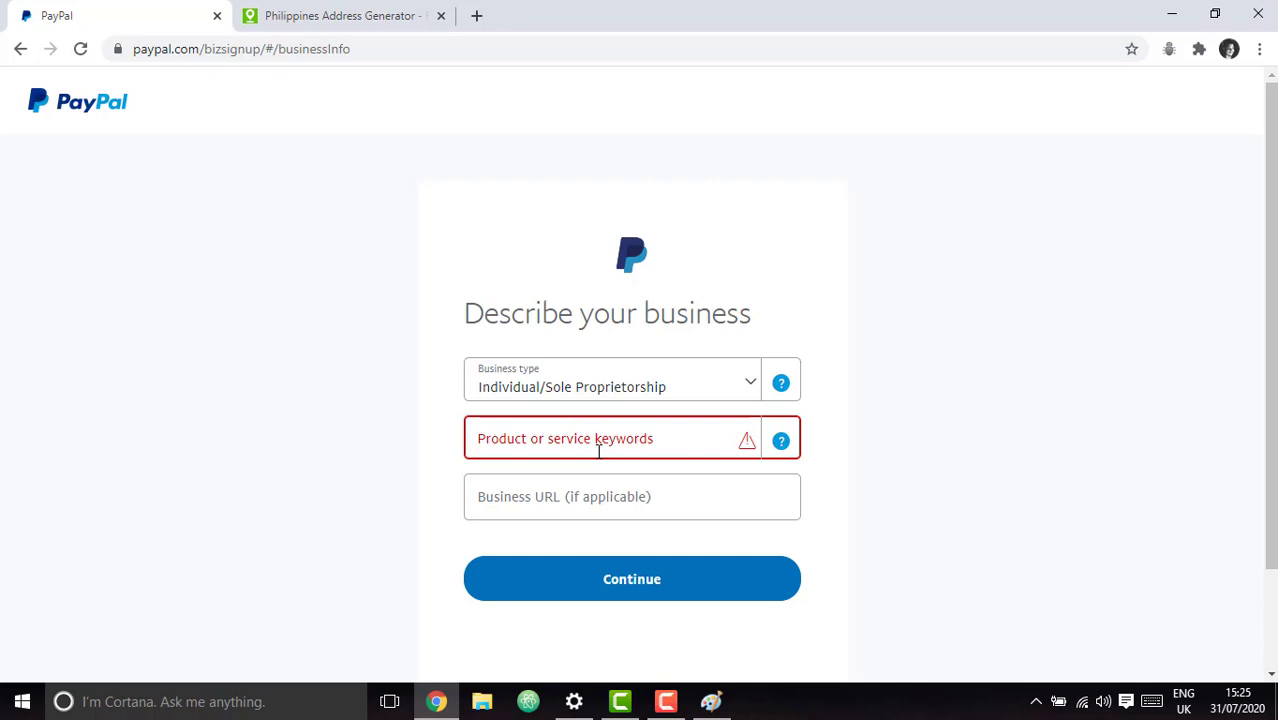
# Try 'ele' and 'tools' as product or service keywords, browsing the category suggestions.
pyautogui.click(590, 452)
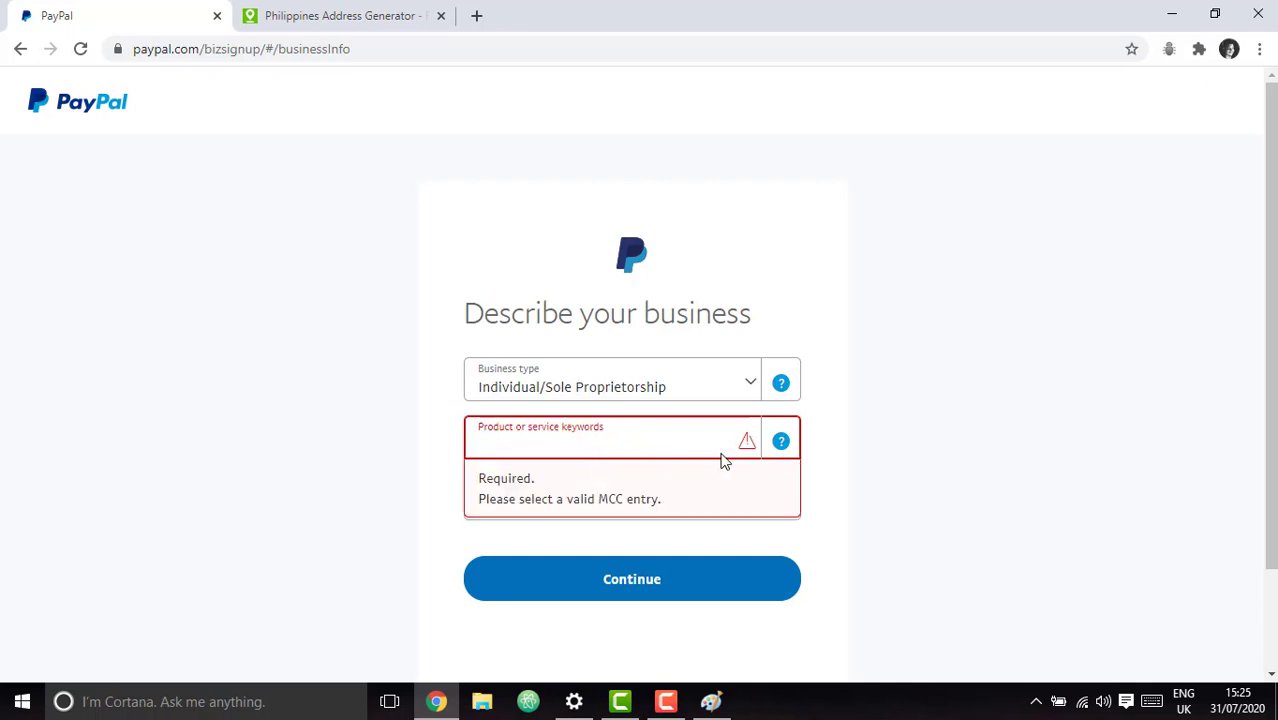
pyautogui.click(568, 434)
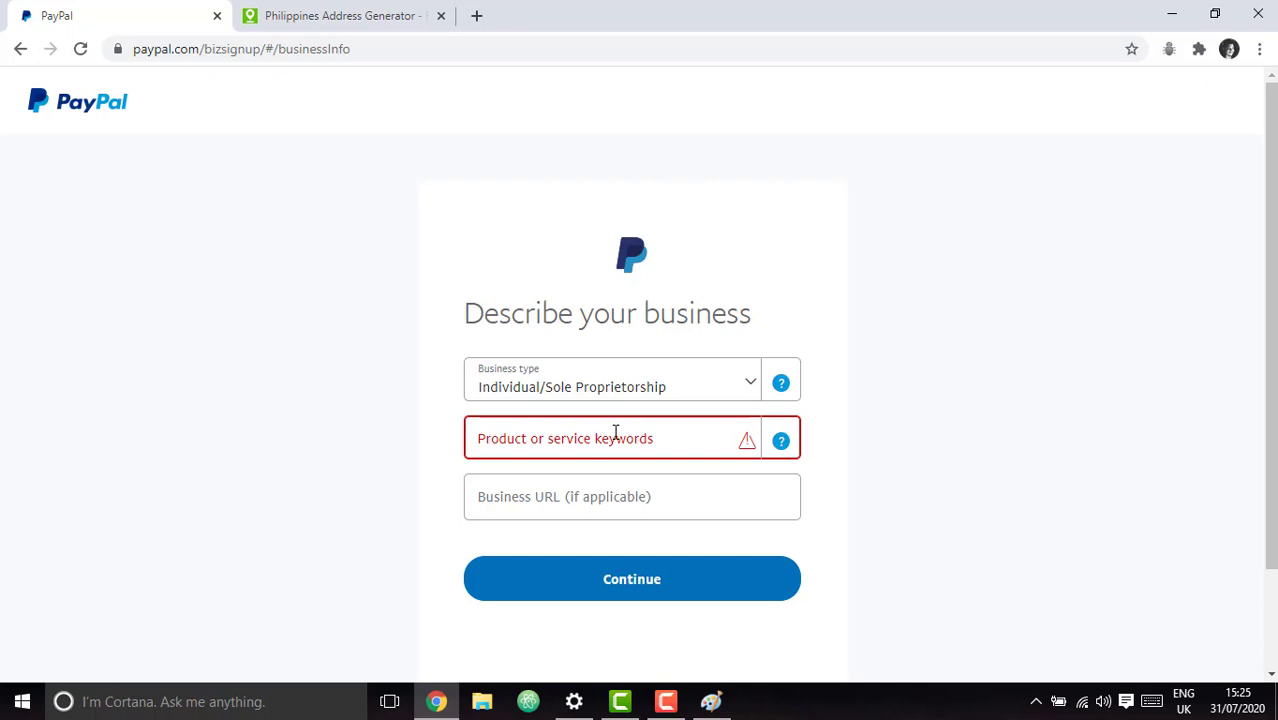
pyautogui.click(615, 431)
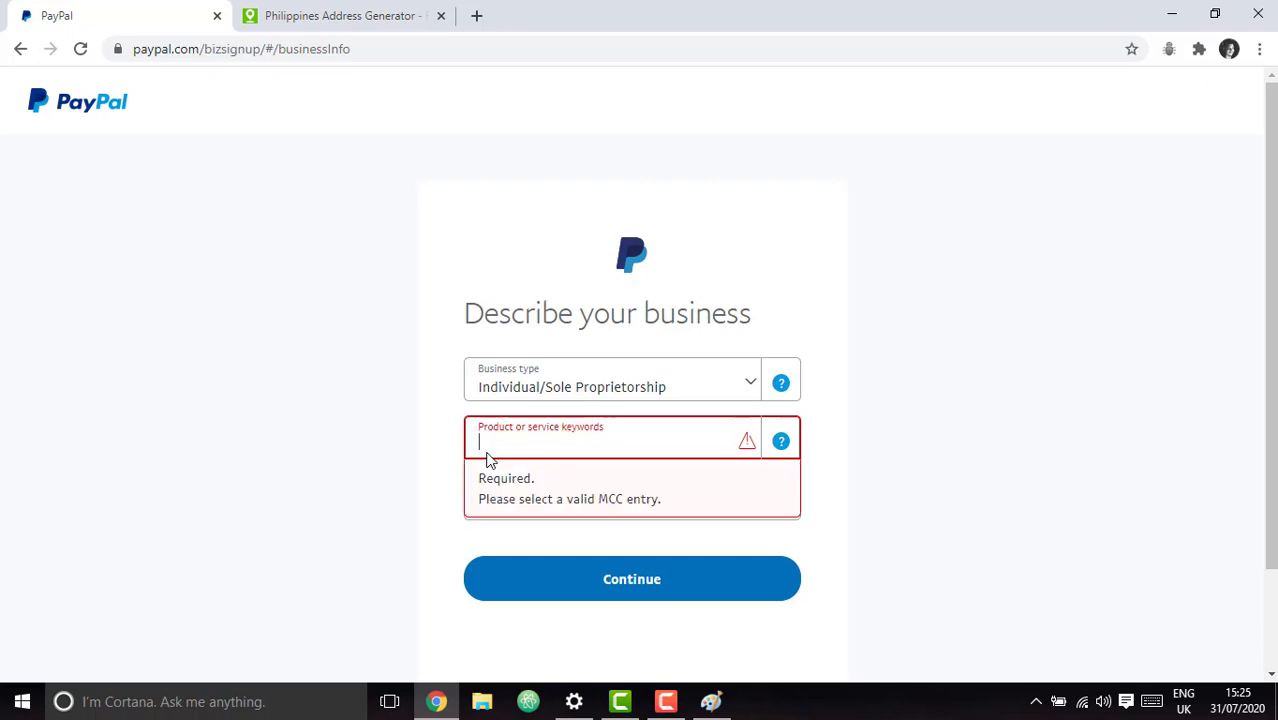
pyautogui.write('ele')
pyautogui.press('BackSpace')
pyautogui.press('BackSpace')
pyautogui.press('BackSpace')
pyautogui.write('to')
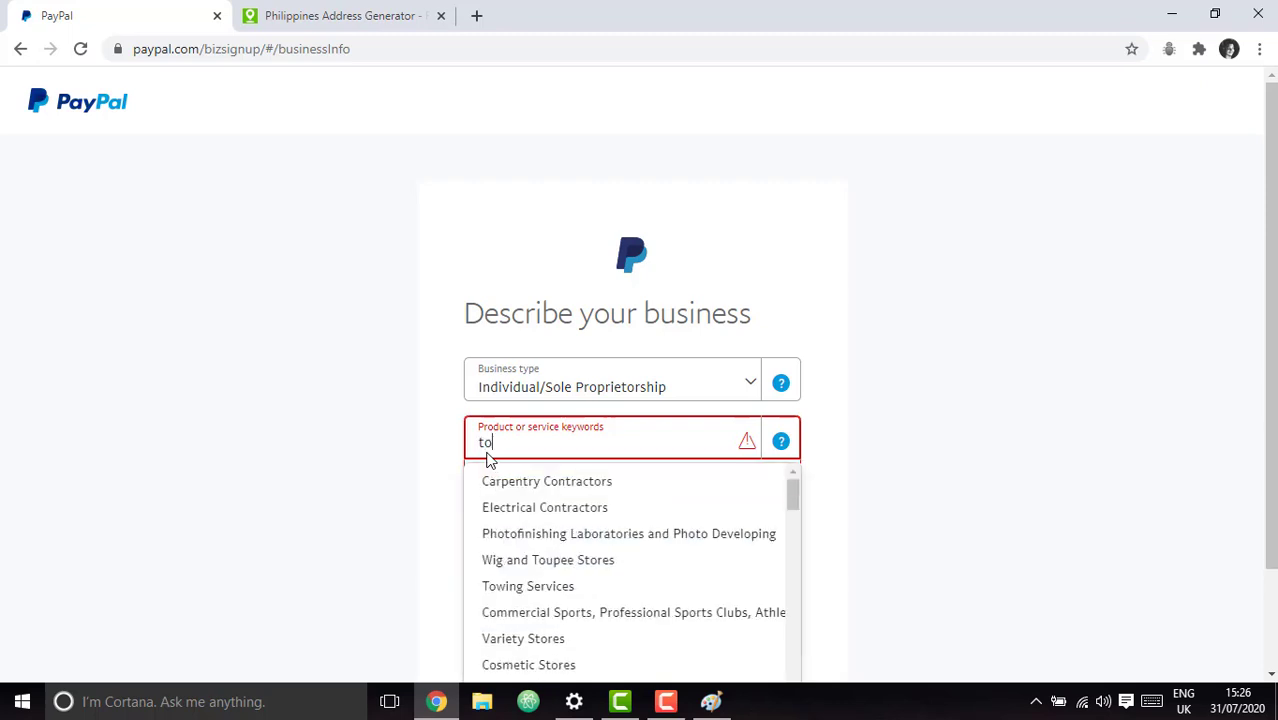
pyautogui.write('ols,')
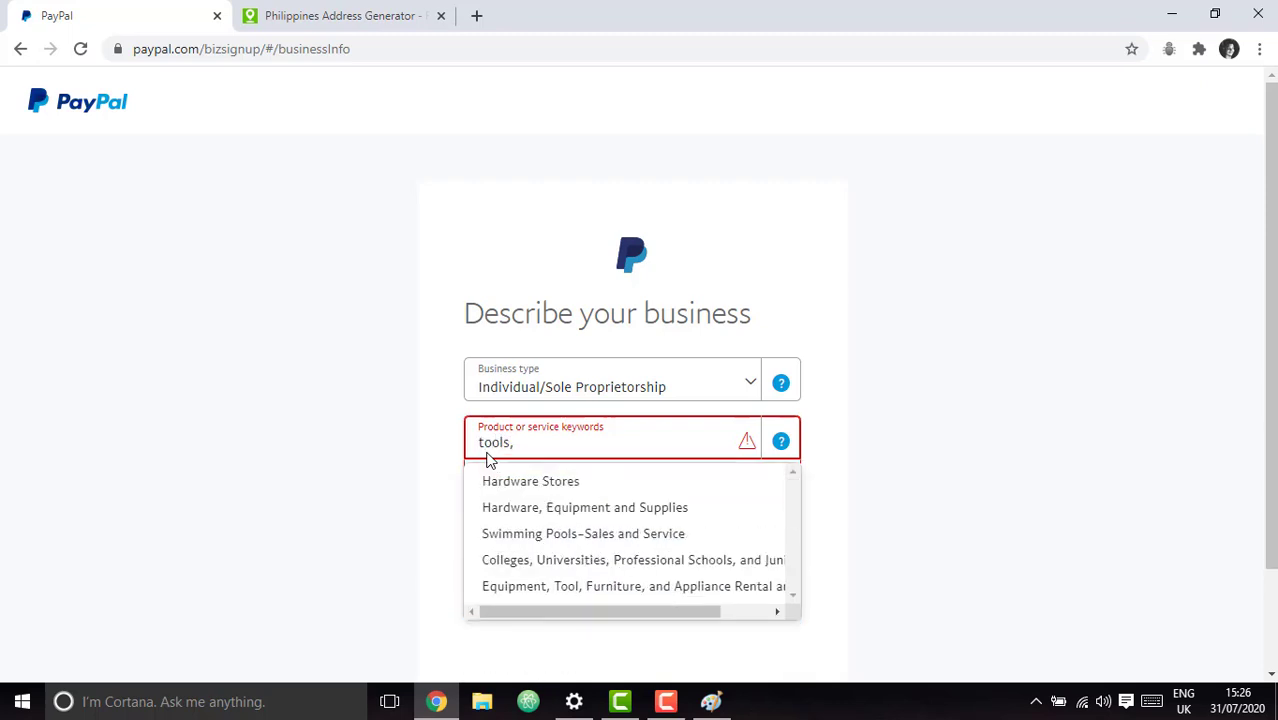
pyautogui.press('Down')
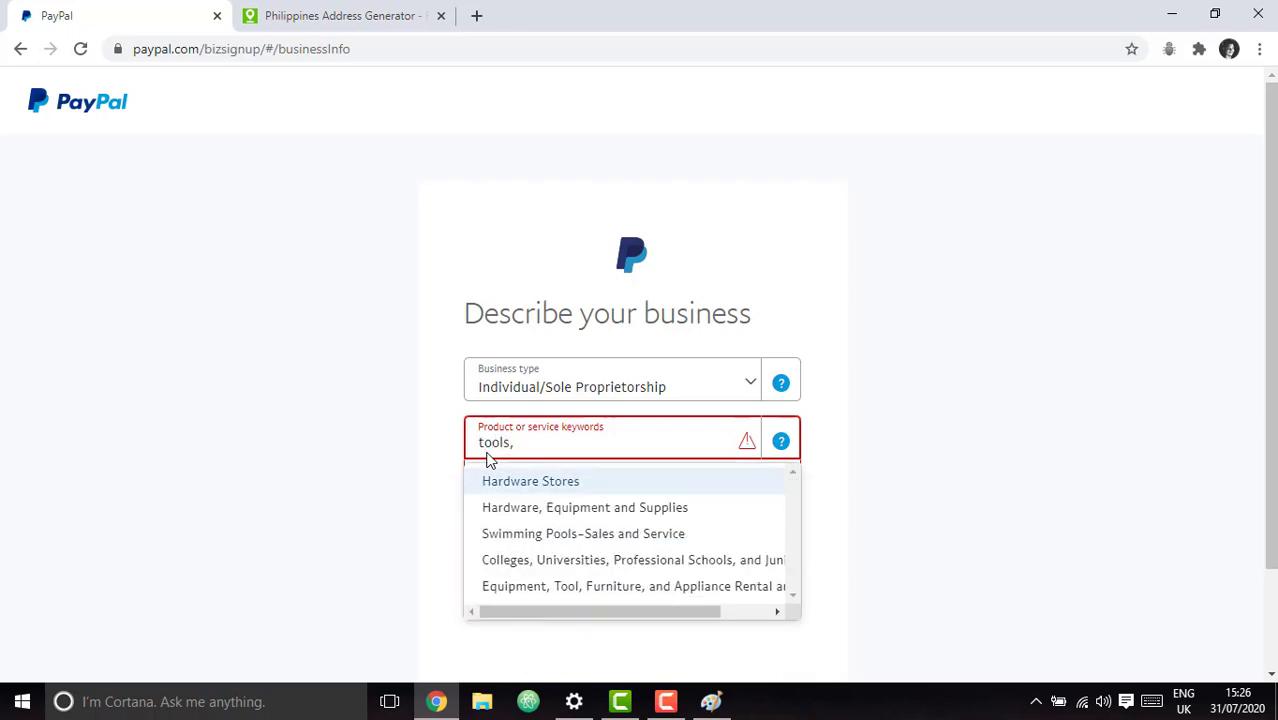
pyautogui.press('Down')
pyautogui.press('Down')
pyautogui.press('Down')
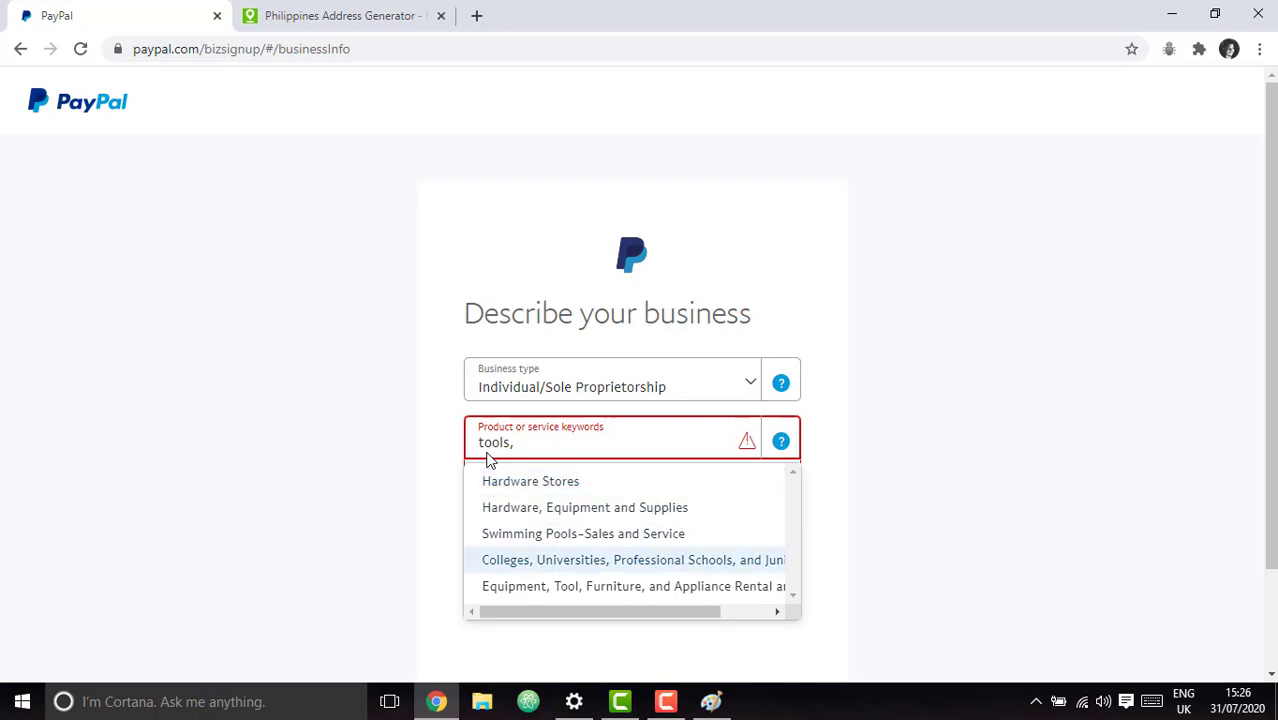
pyautogui.press('Down')
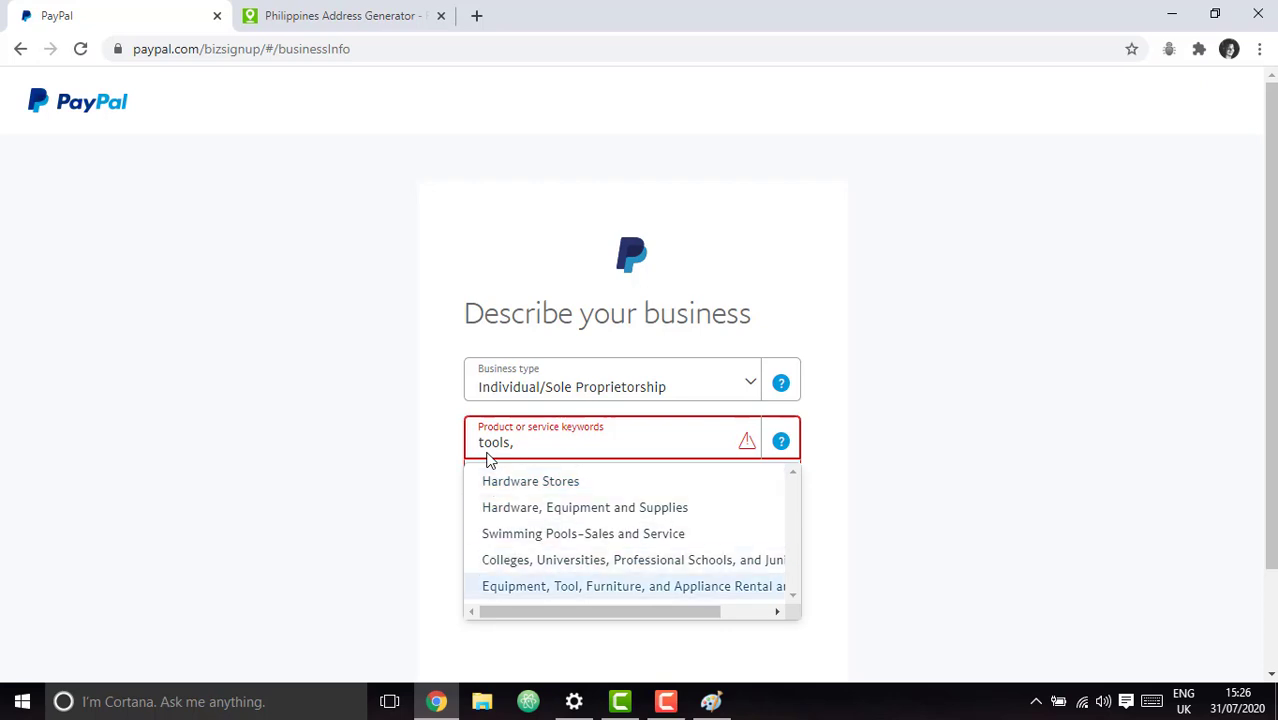
pyautogui.press('BackSpace')
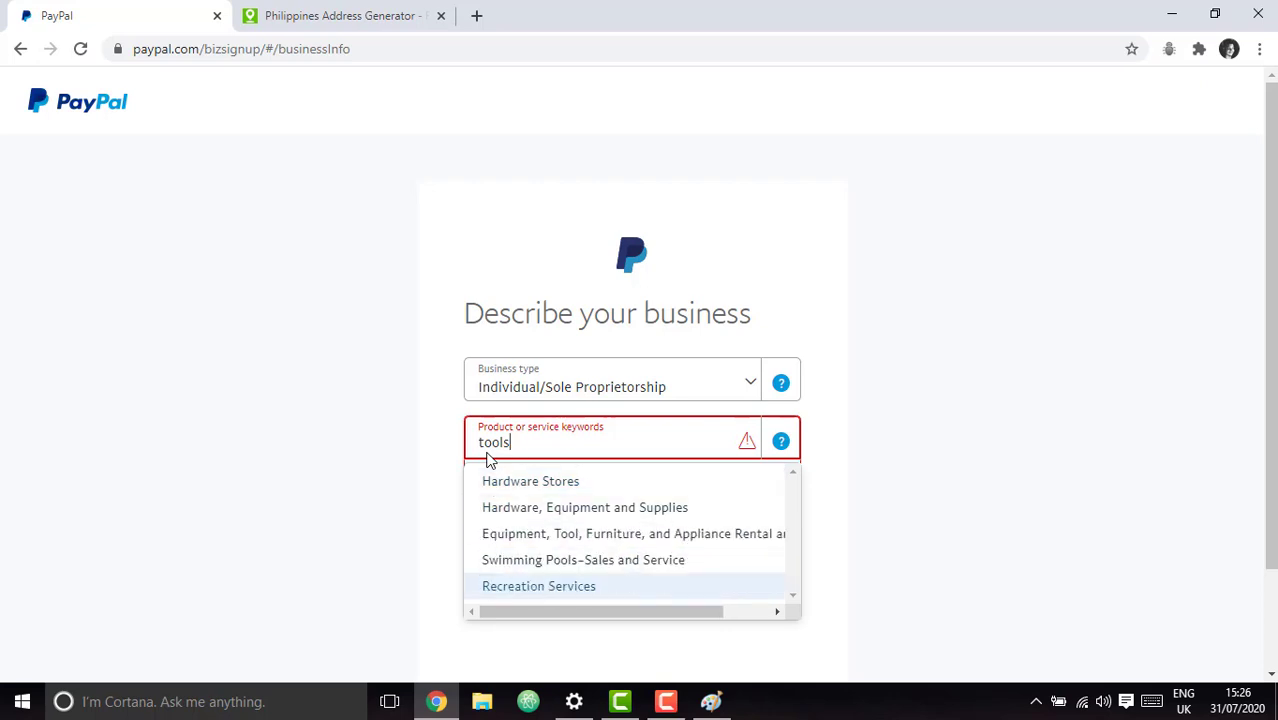
pyautogui.press('BackSpace')
pyautogui.press('BackSpace')
pyautogui.press('BackSpace')
pyautogui.press('BackSpace')
pyautogui.press('BackSpace')
# Search 'jewel', pick Women's Accessory and Specialty Shops, and continue to personal details.
pyautogui.write('je')
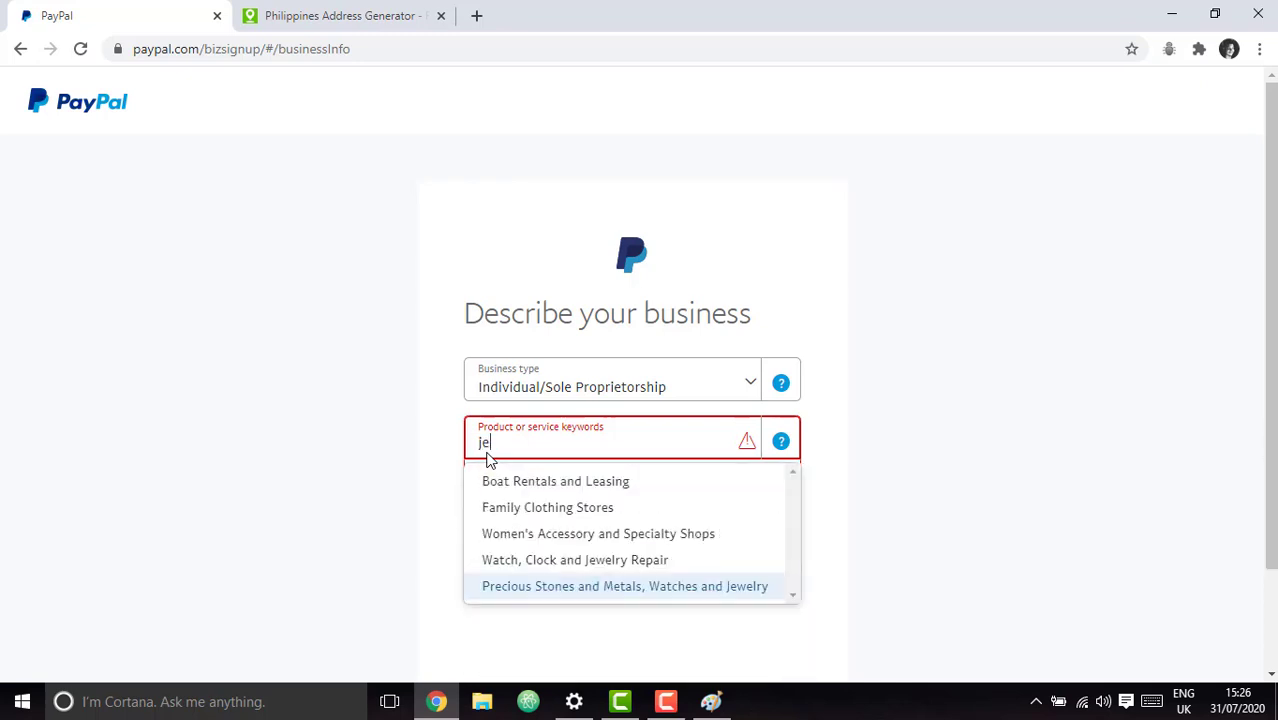
pyautogui.write('wel')
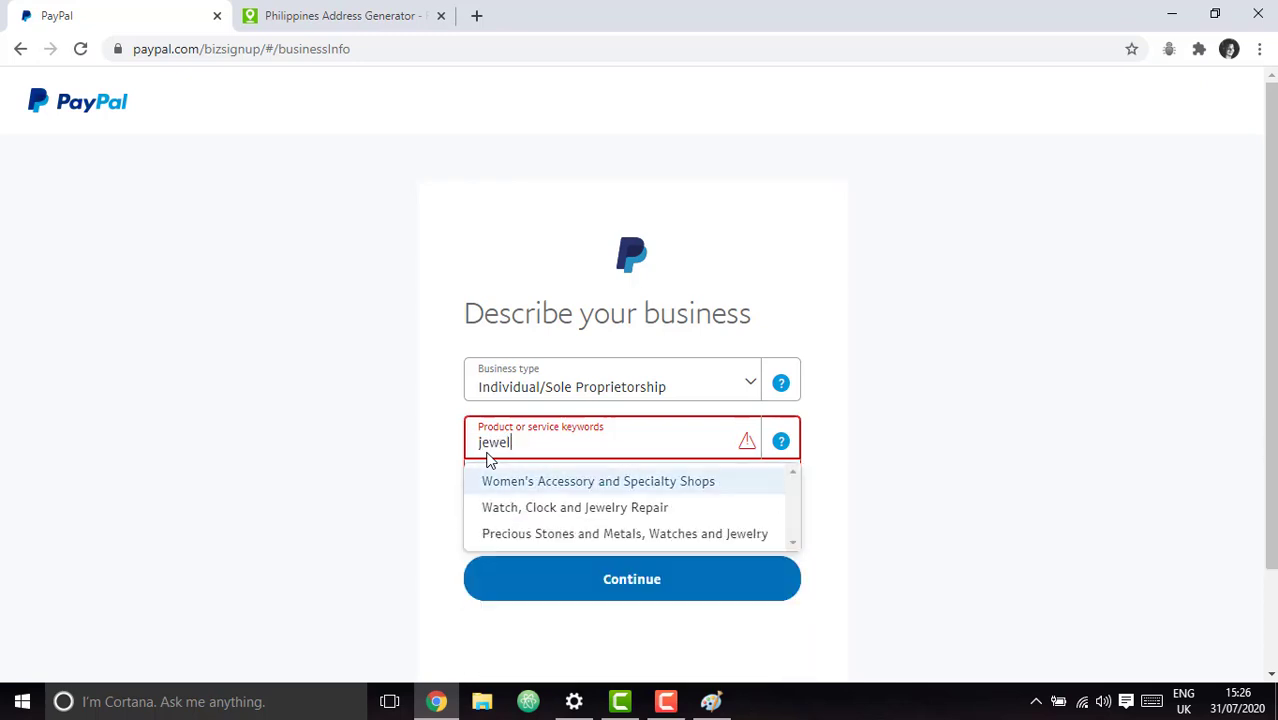
pyautogui.press('Down')
pyautogui.press('Down')
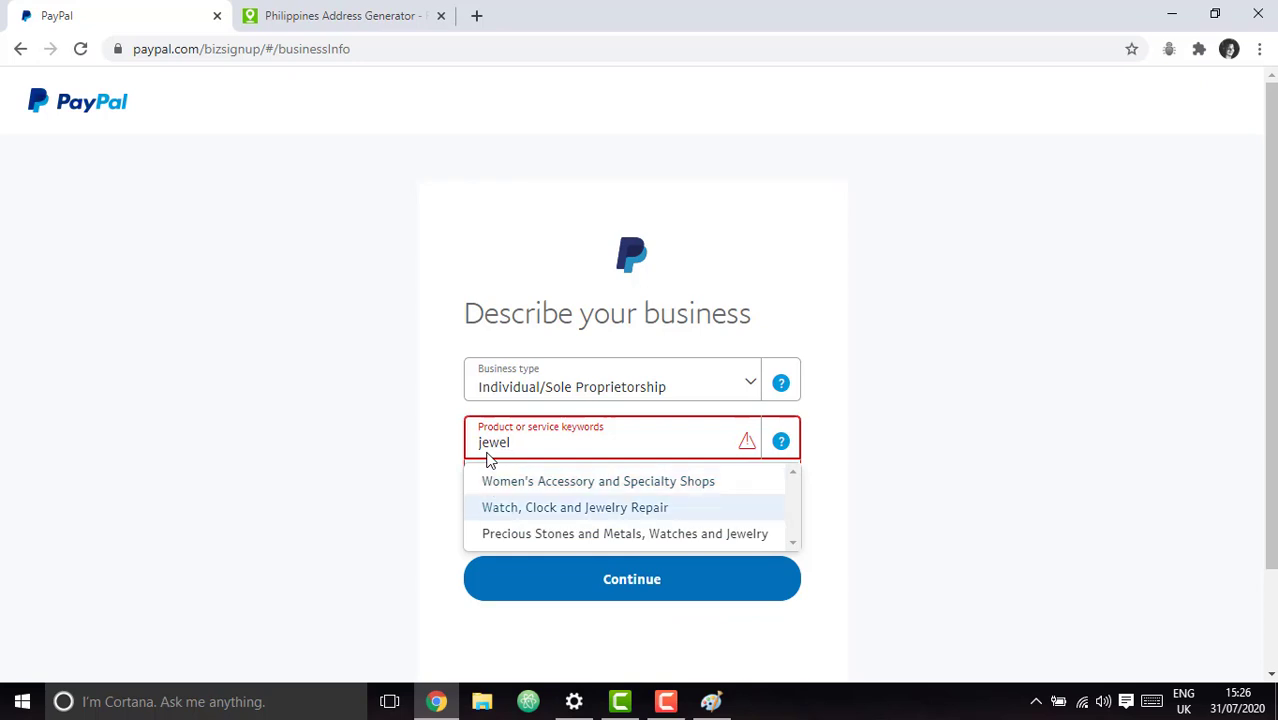
pyautogui.press('Down')
pyautogui.press('Up')
pyautogui.press('Up')
pyautogui.press('Return')
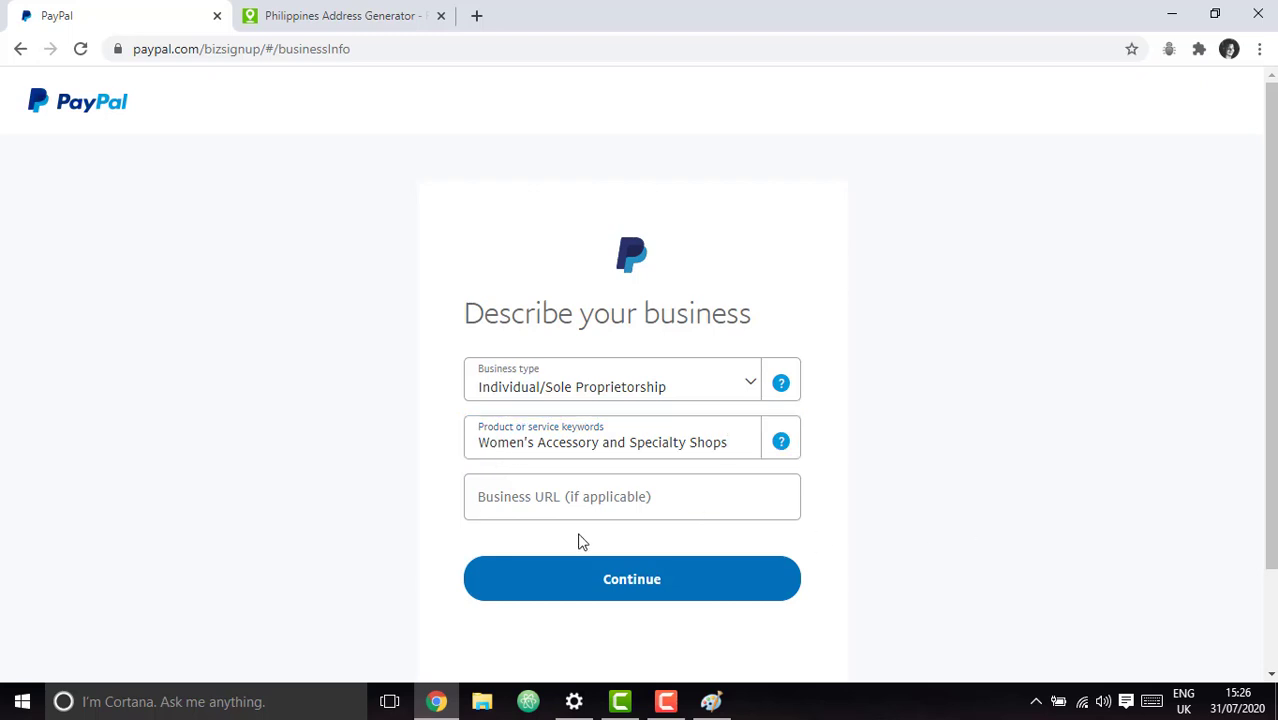
pyautogui.click(560, 490)
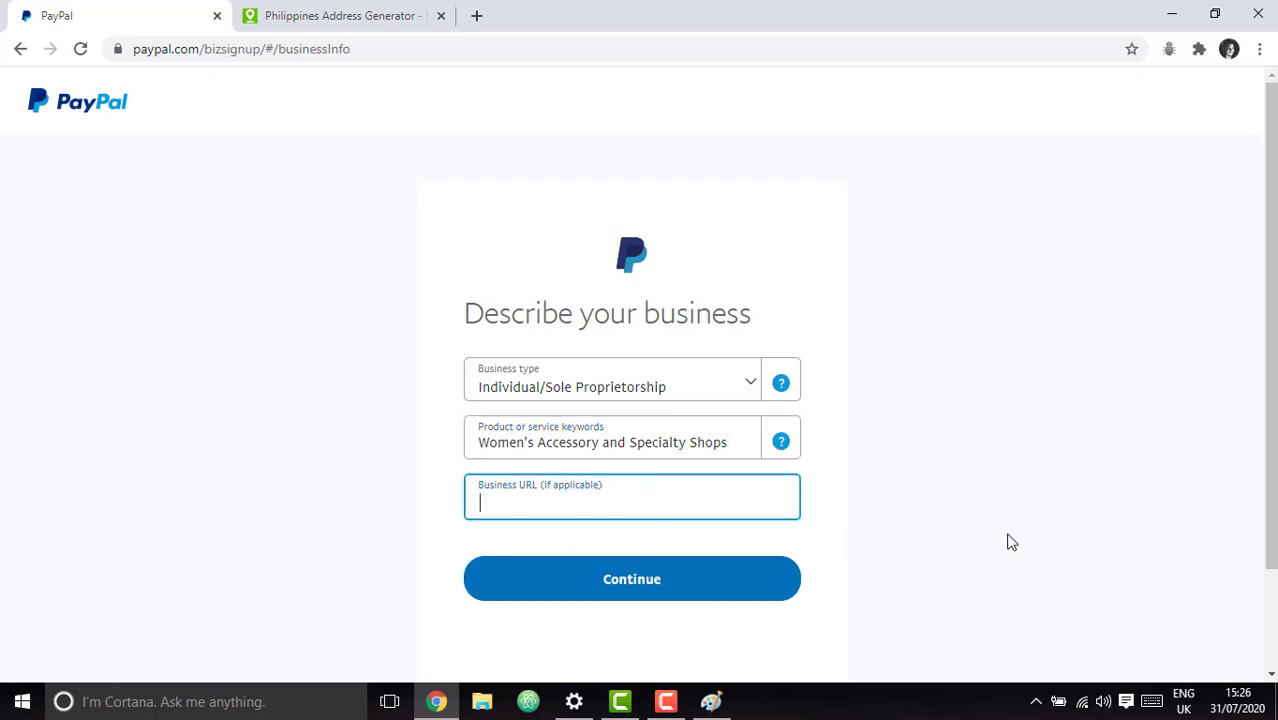
pyautogui.click(671, 584)
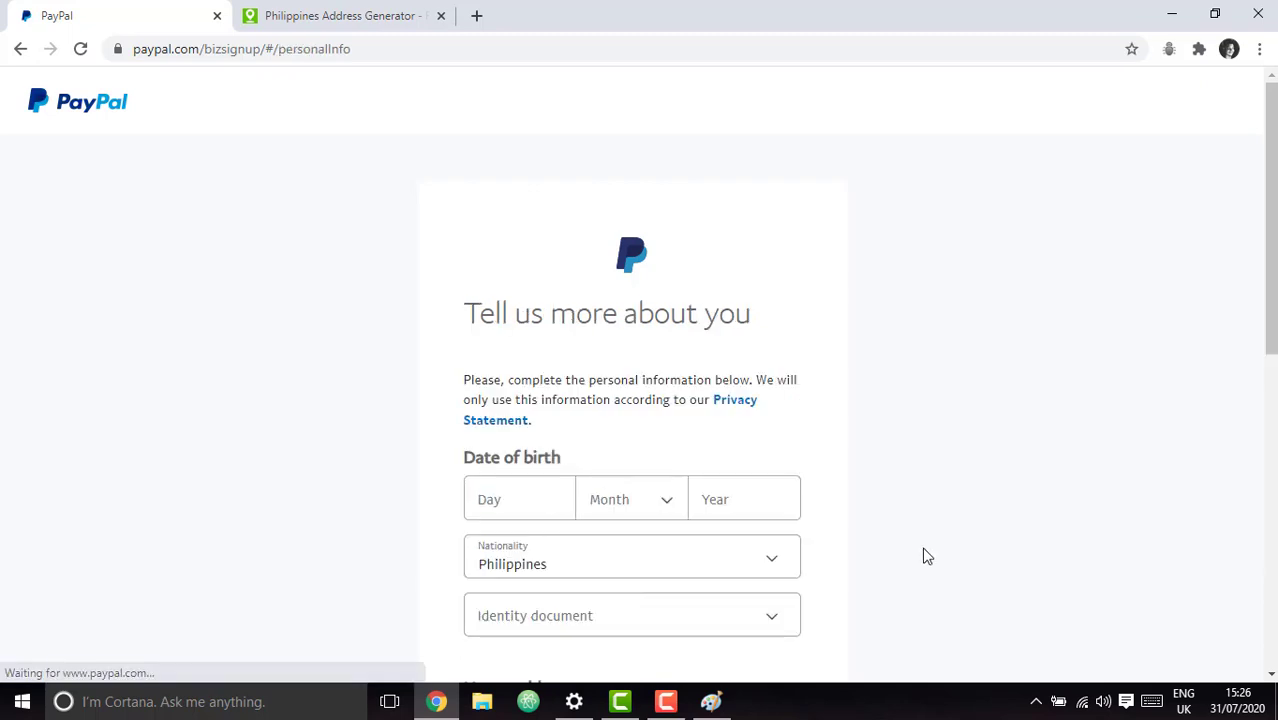
# Enter the date of birth as 12 December 1990.
pyautogui.scroll(-1, 891, 481)
pyautogui.click(521, 402)
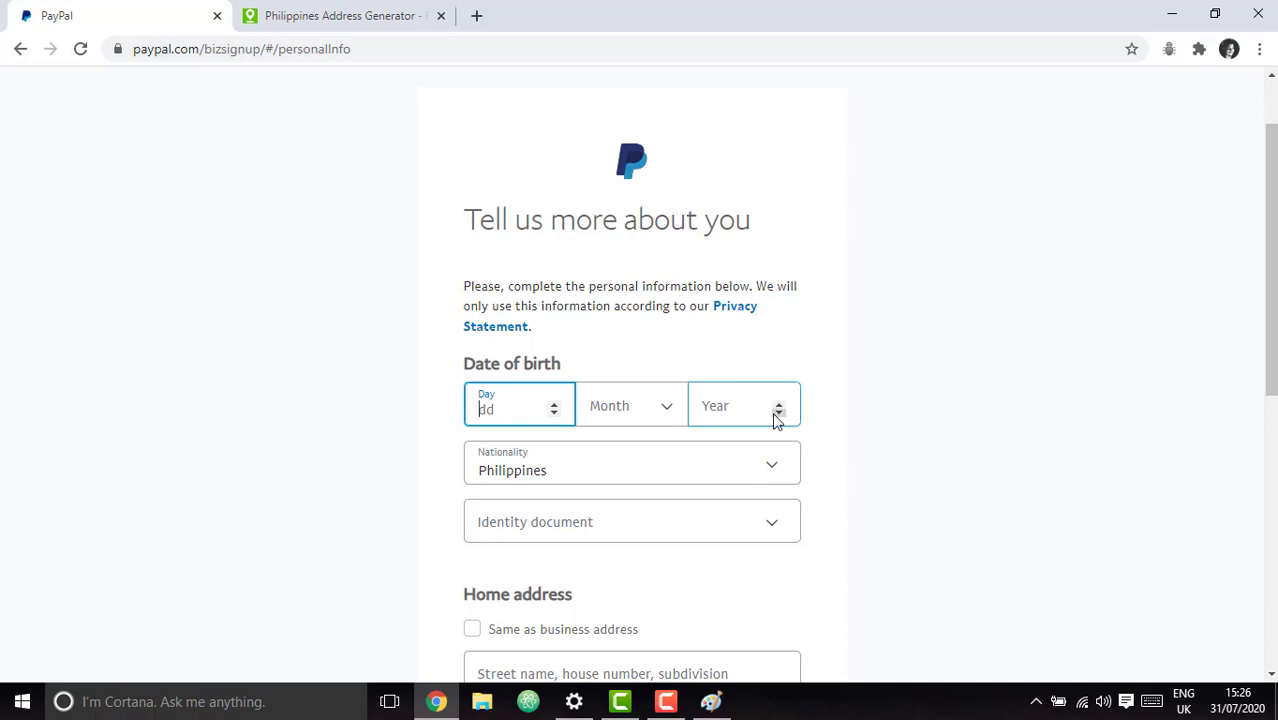
pyautogui.press('Tab')
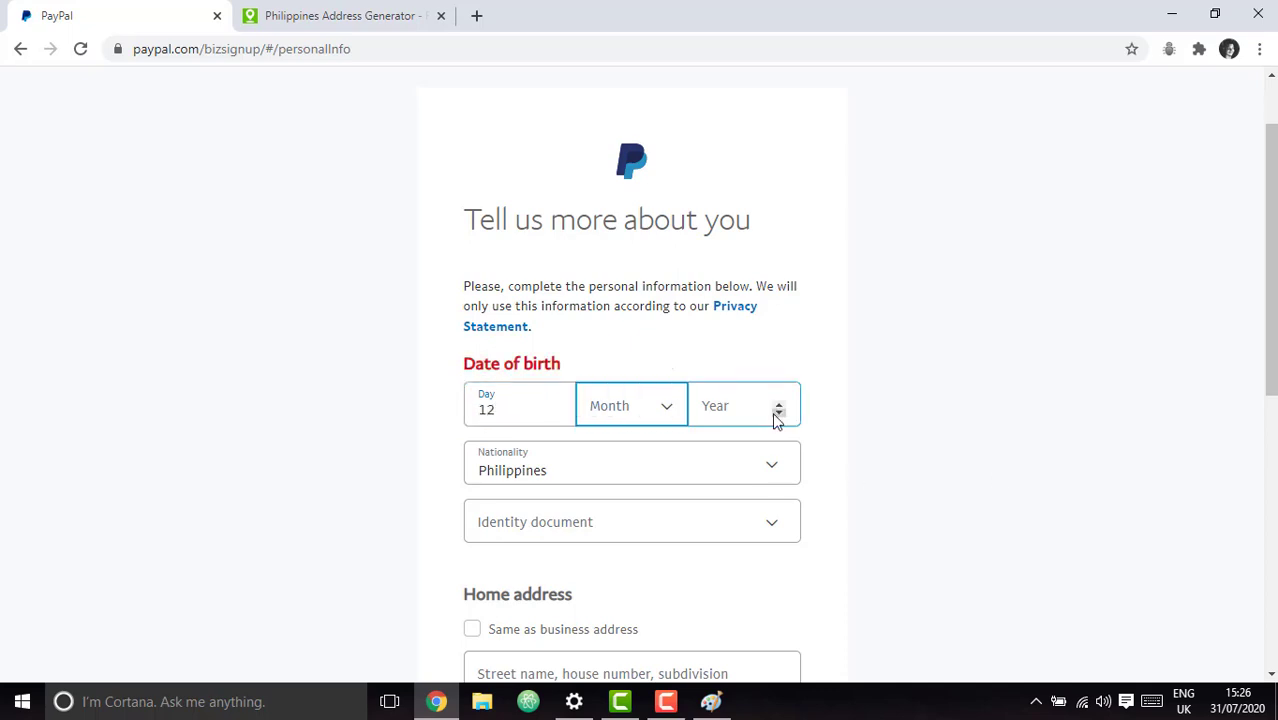
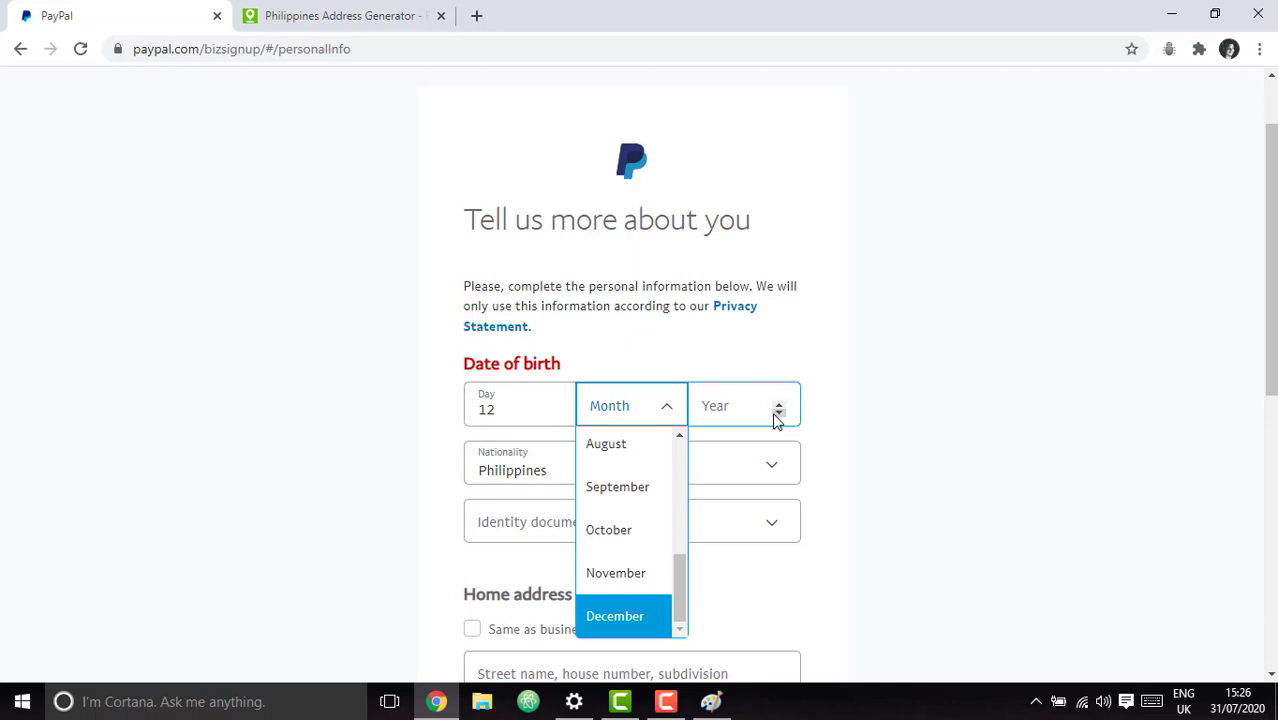
pyautogui.press('Return')
pyautogui.press('Tab')
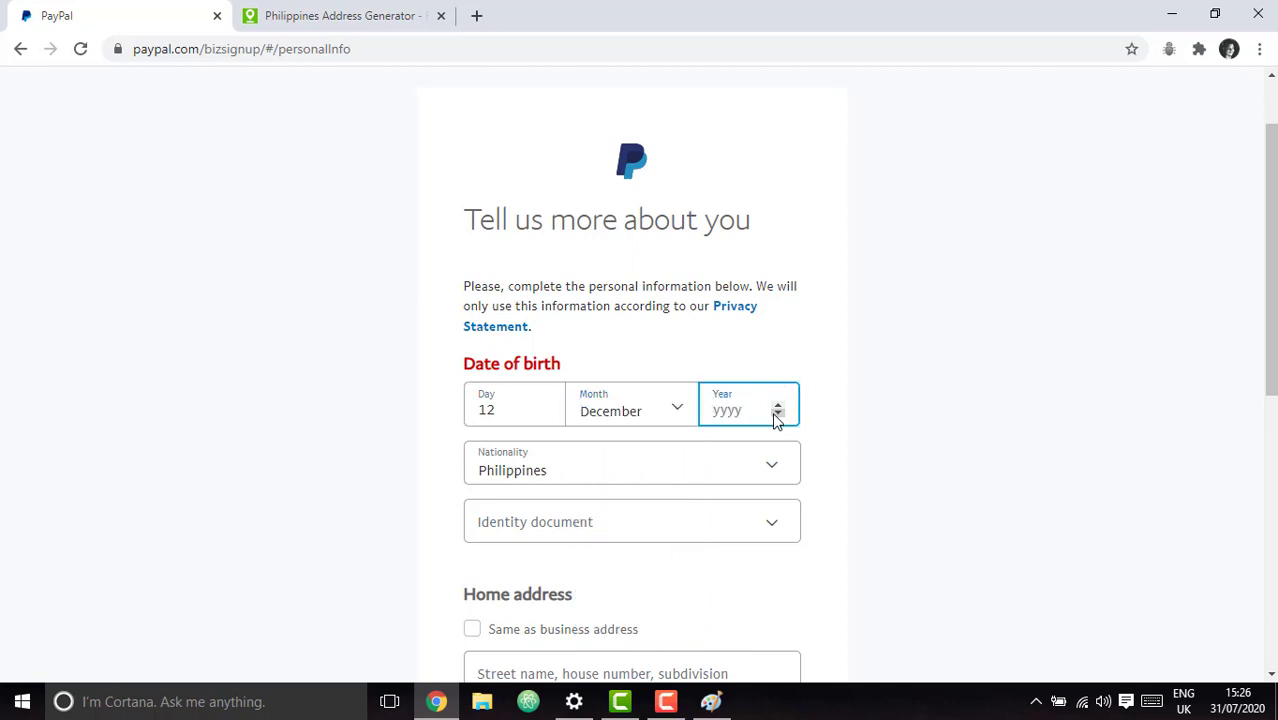
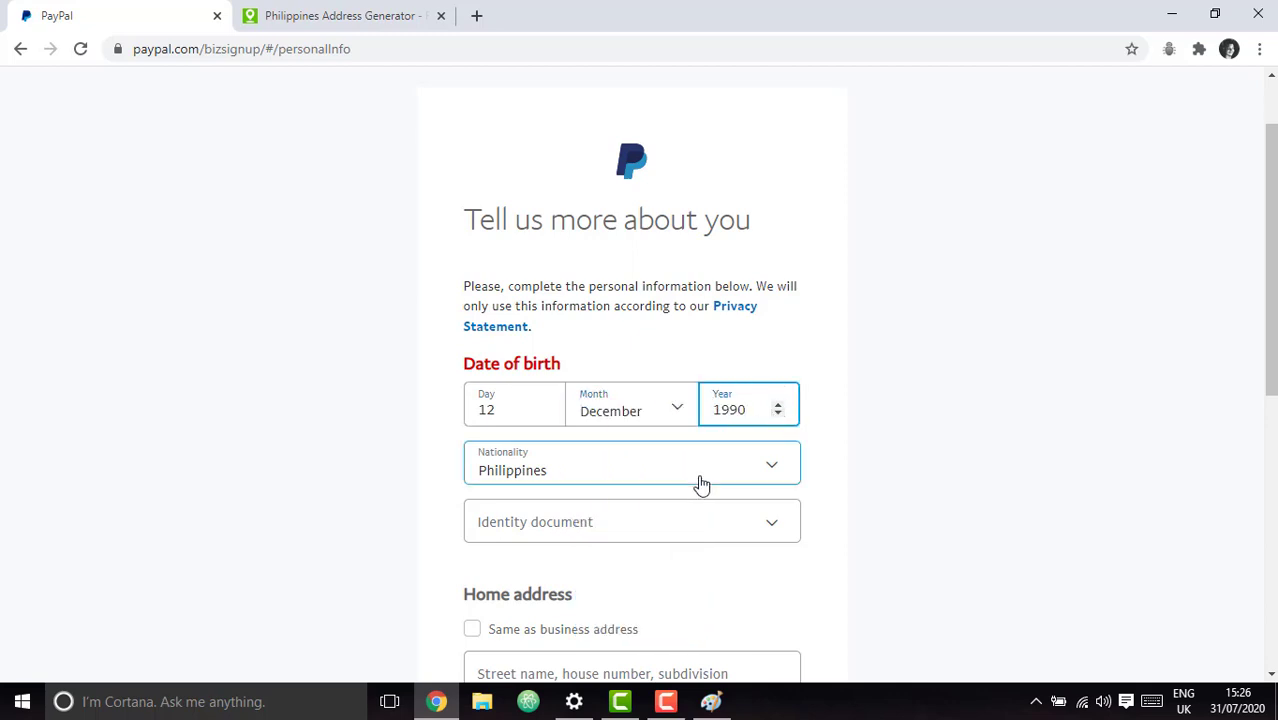
pyautogui.click(965, 393)
# Search 'sri' in the Nationality list and choose Sri Lanka.
pyautogui.click(662, 465)
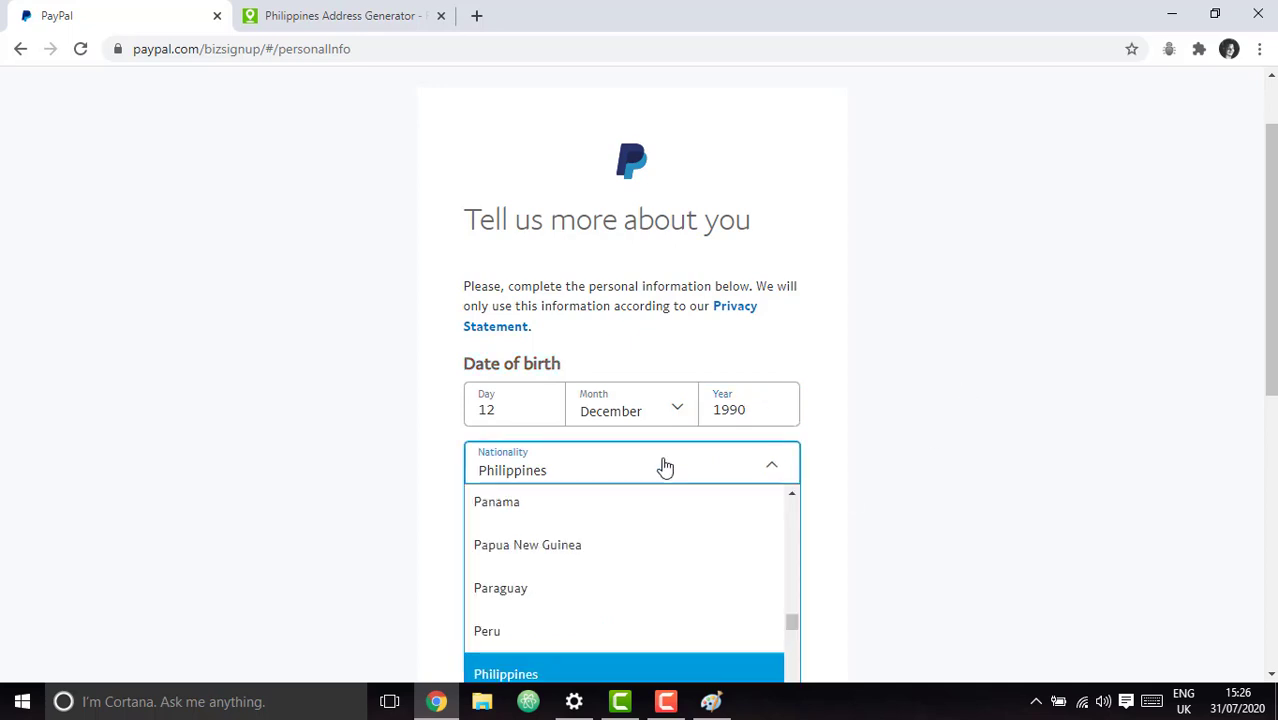
pyautogui.scroll(-3, 953, 465)
pyautogui.write('sri')
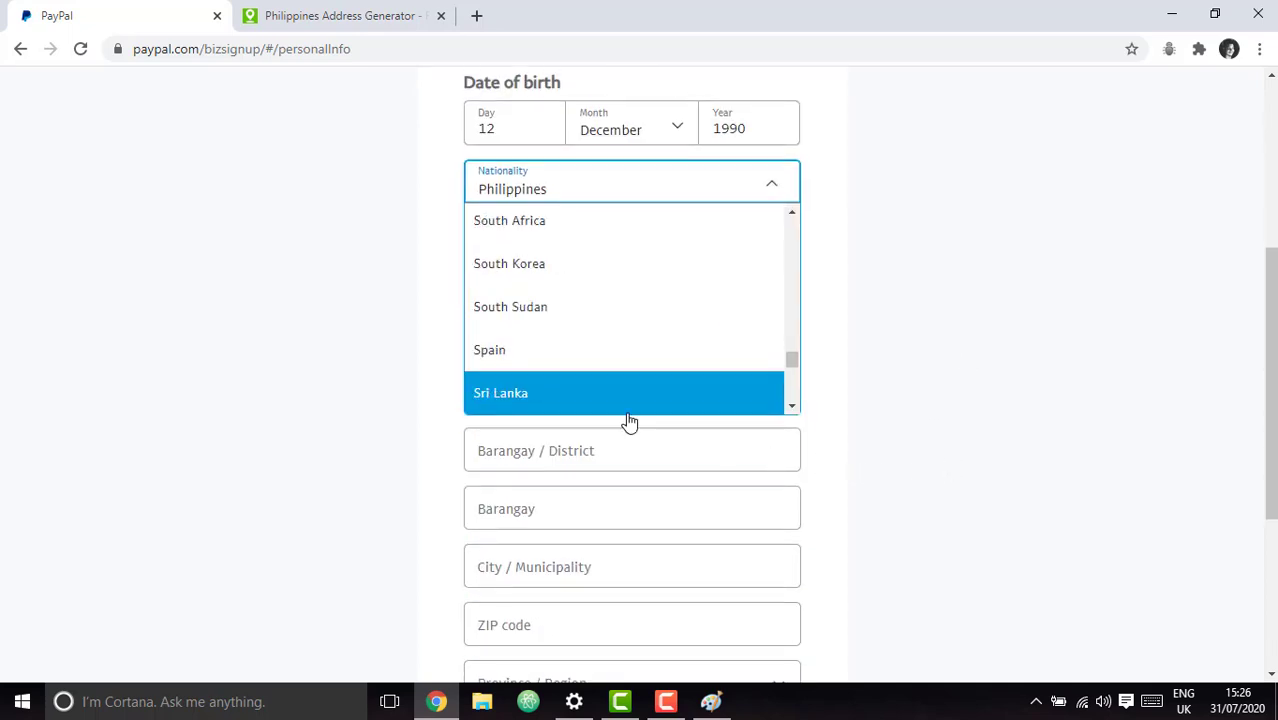
pyautogui.click(599, 408)
pyautogui.scroll(2, 1041, 420)
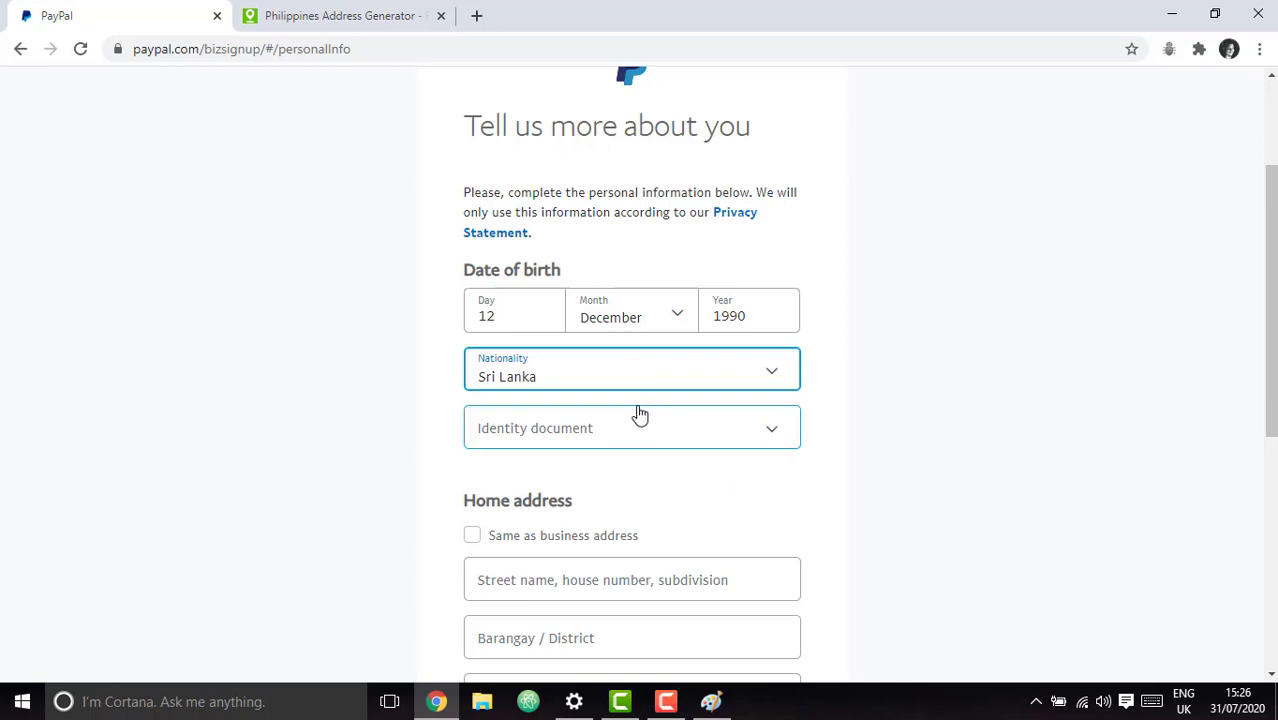
pyautogui.click(945, 406)
pyautogui.scroll(-1, 908, 434)
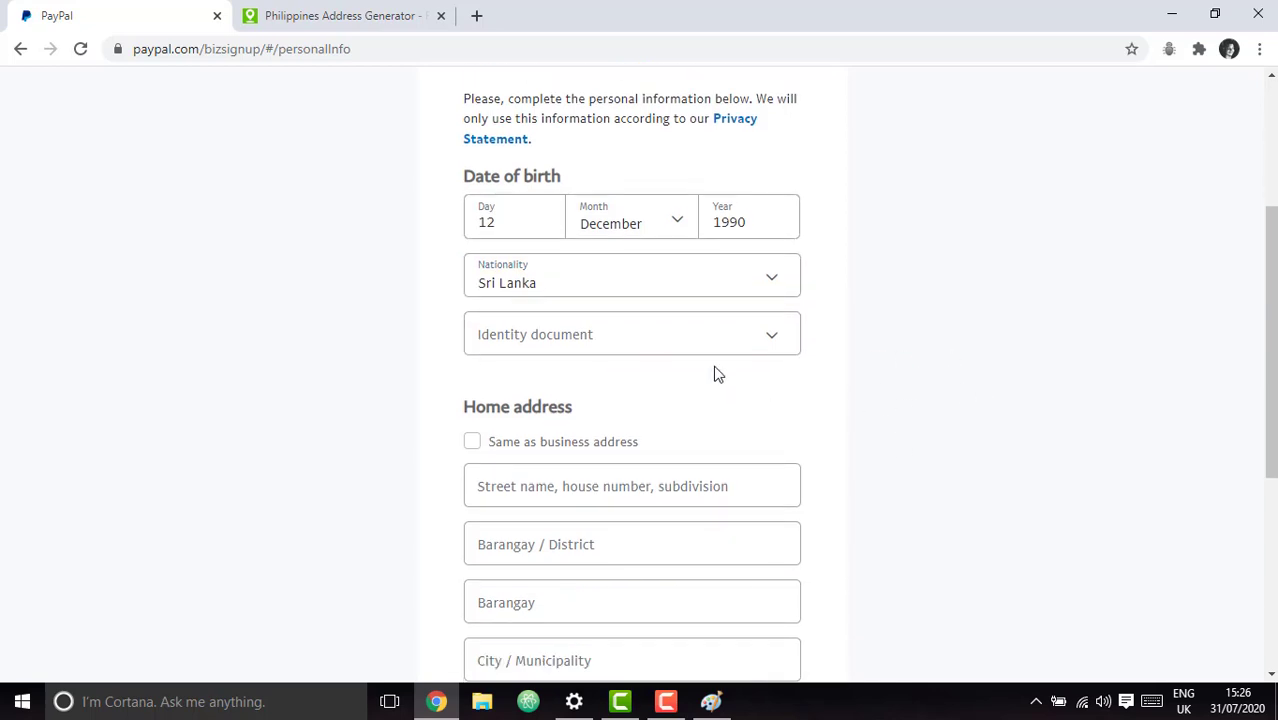
# Choose Passport from the Identity document dropdown.
pyautogui.click(736, 328)
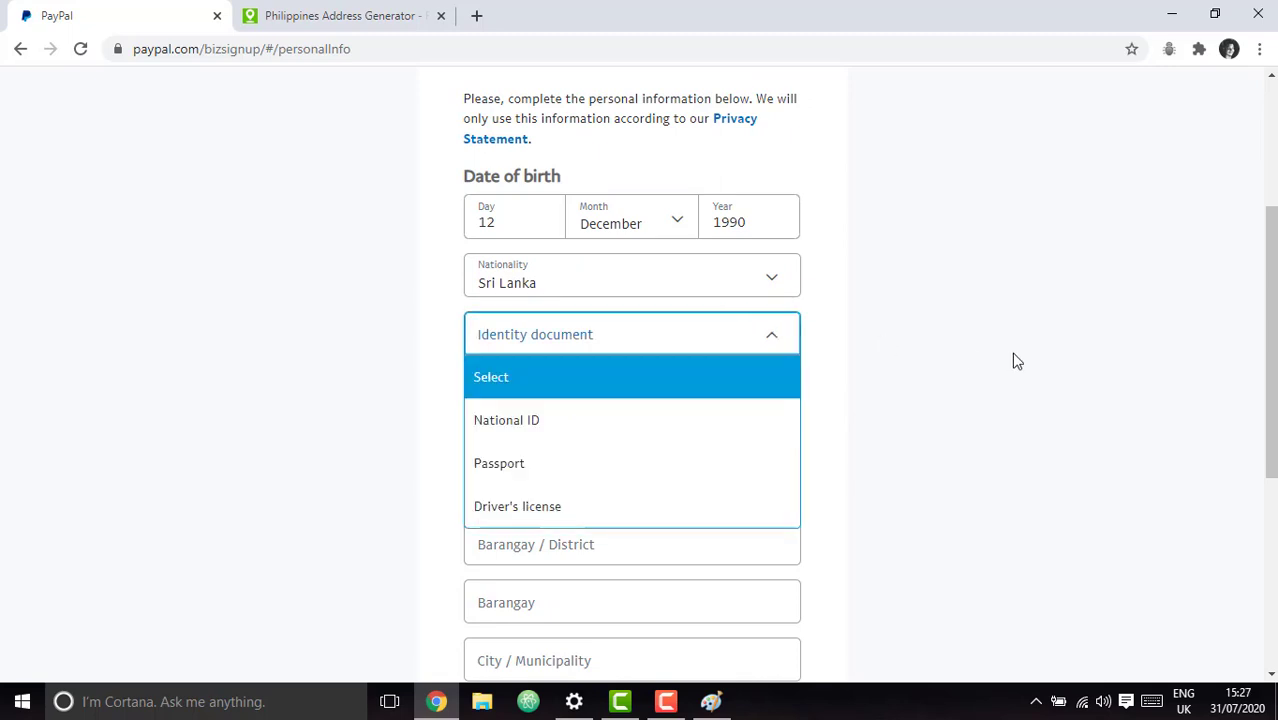
pyautogui.click(1013, 359)
pyautogui.click(747, 345)
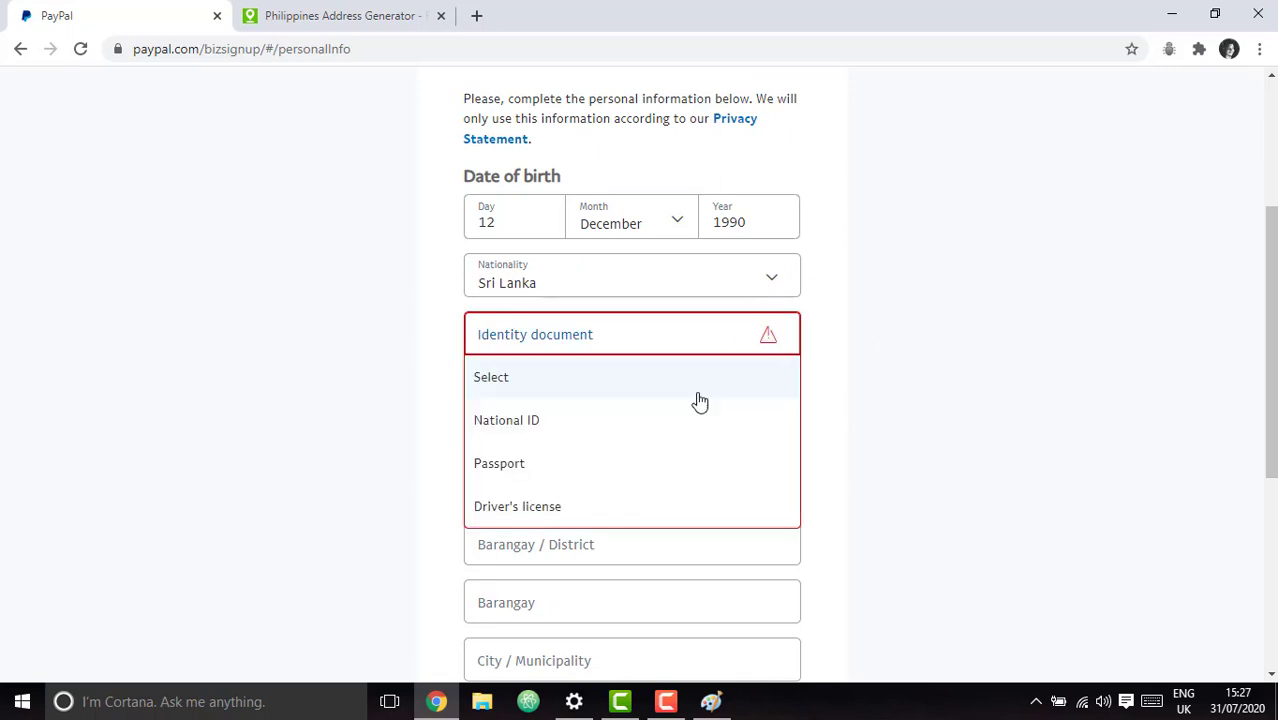
pyautogui.click(548, 474)
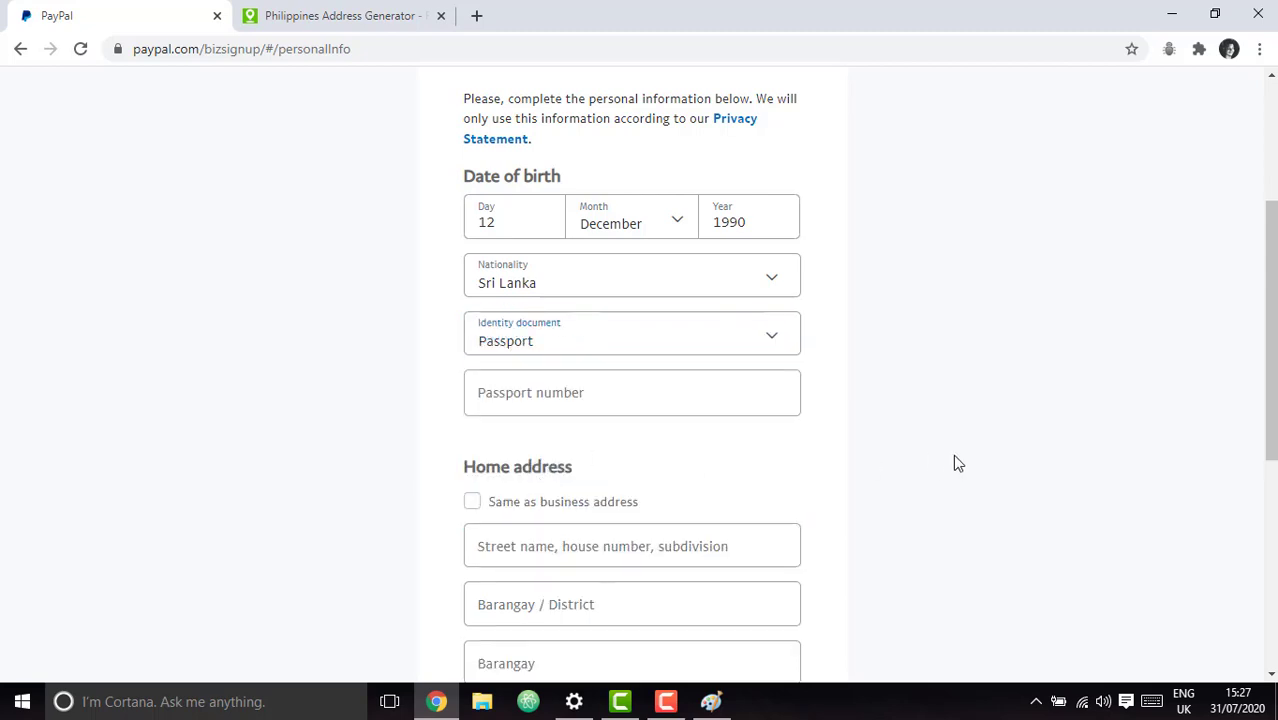
# Type the passport number into its field and confirm Passport stays selected.
pyautogui.click(568, 382)
pyautogui.click(907, 449)
pyautogui.scroll(-2, 907, 449)
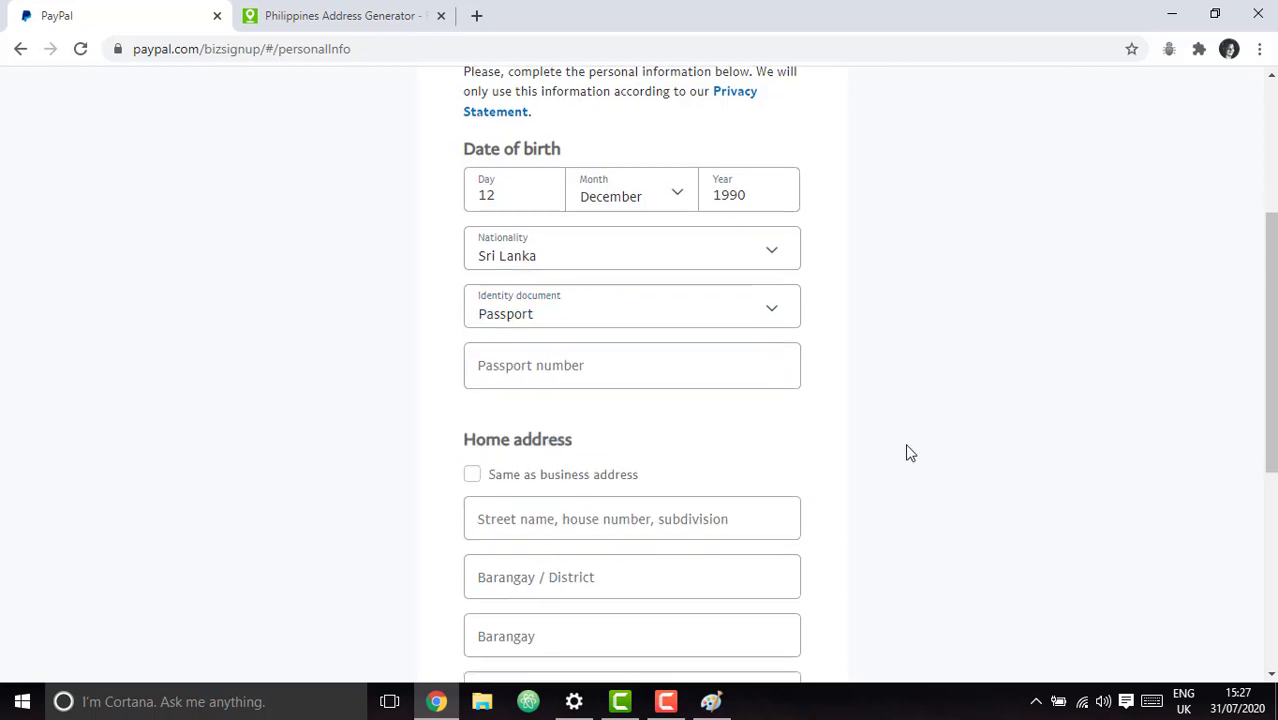
pyautogui.scroll(2, 907, 449)
pyautogui.click(525, 388)
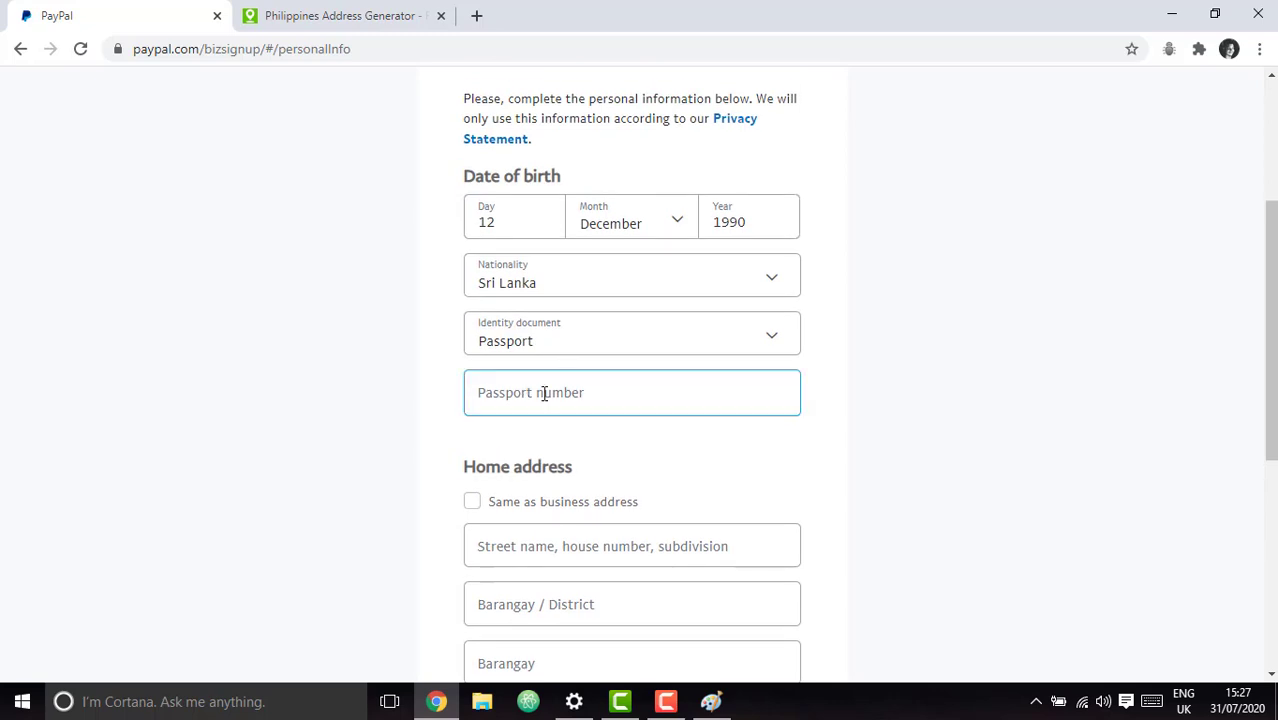
pyautogui.click(540, 400)
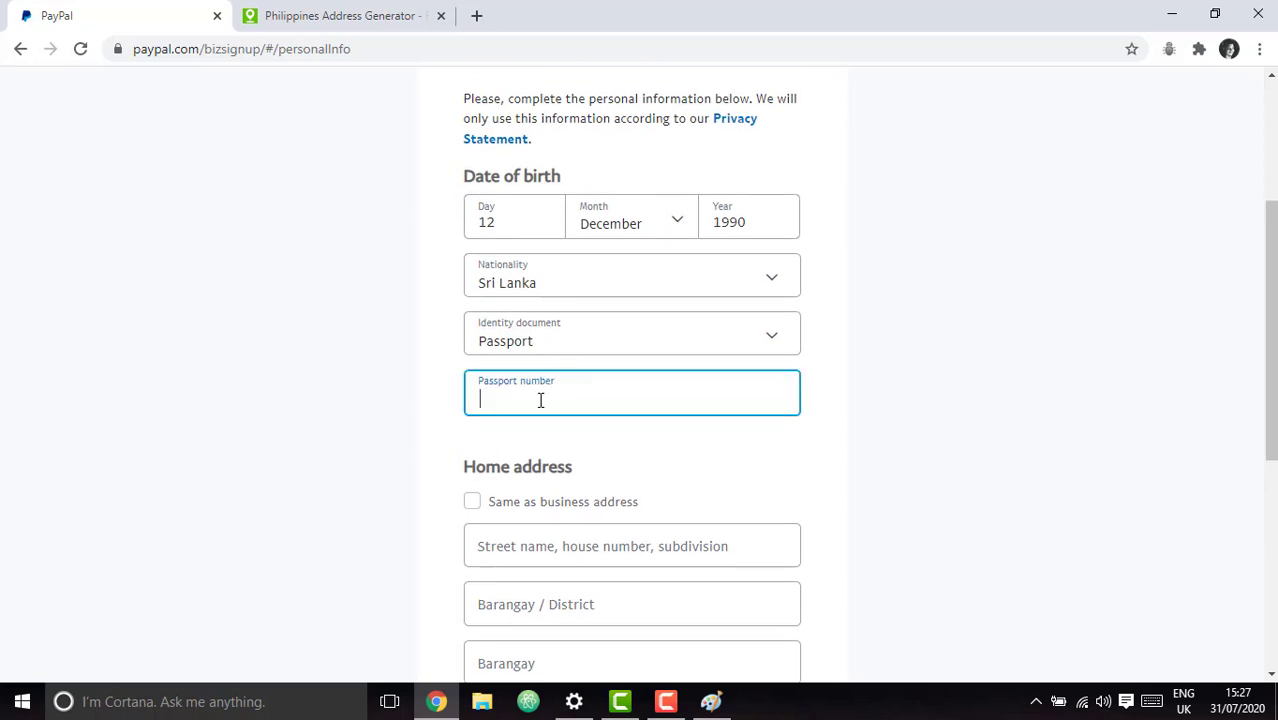
pyautogui.click(1018, 337)
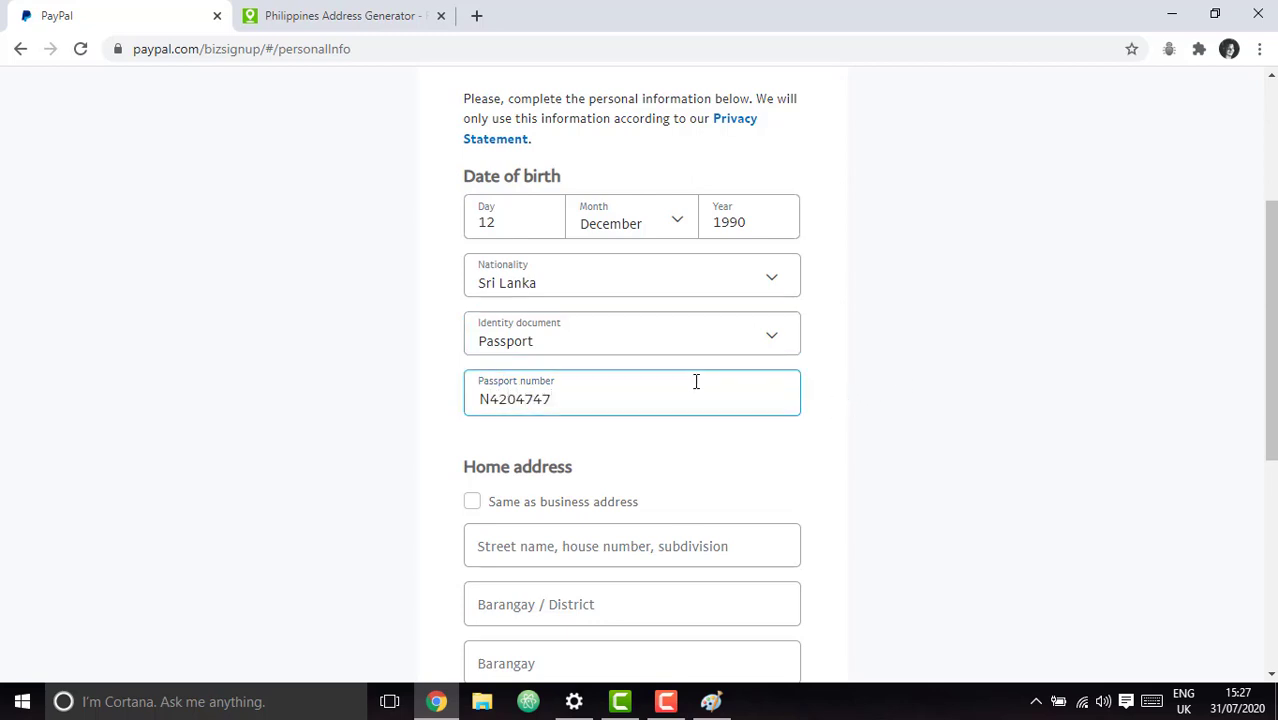
pyautogui.click(1195, 400)
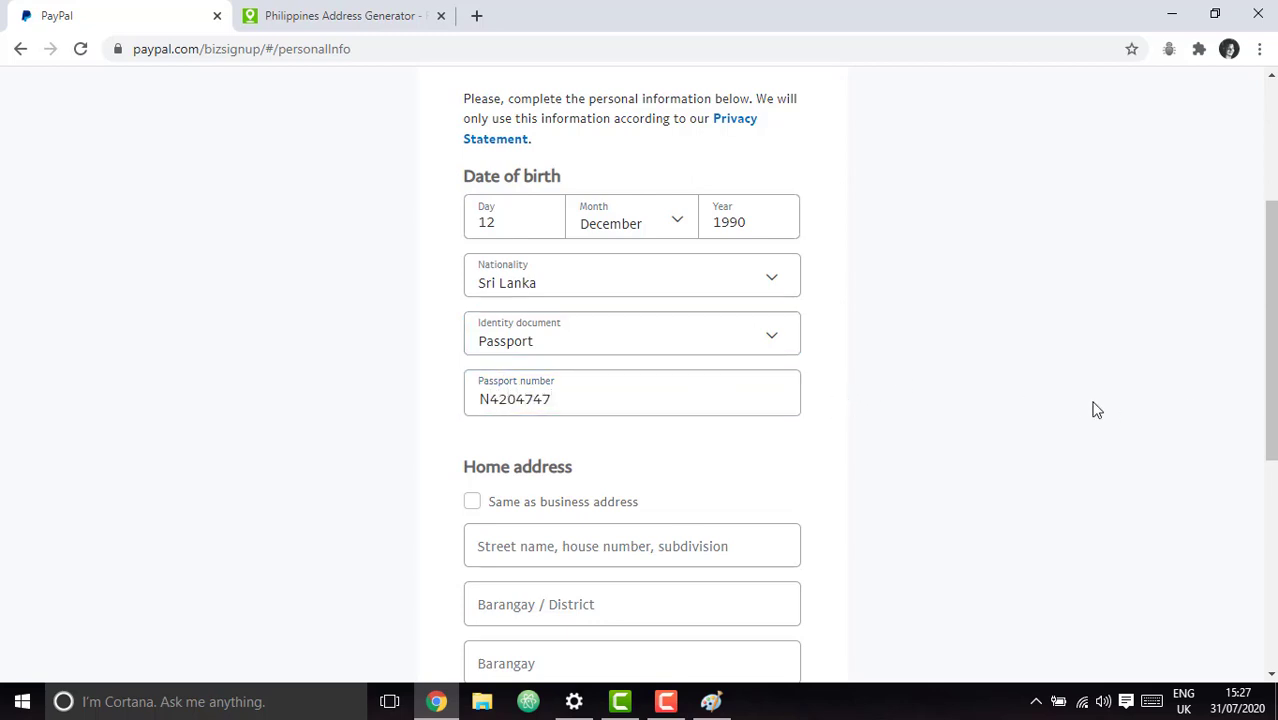
pyautogui.click(757, 342)
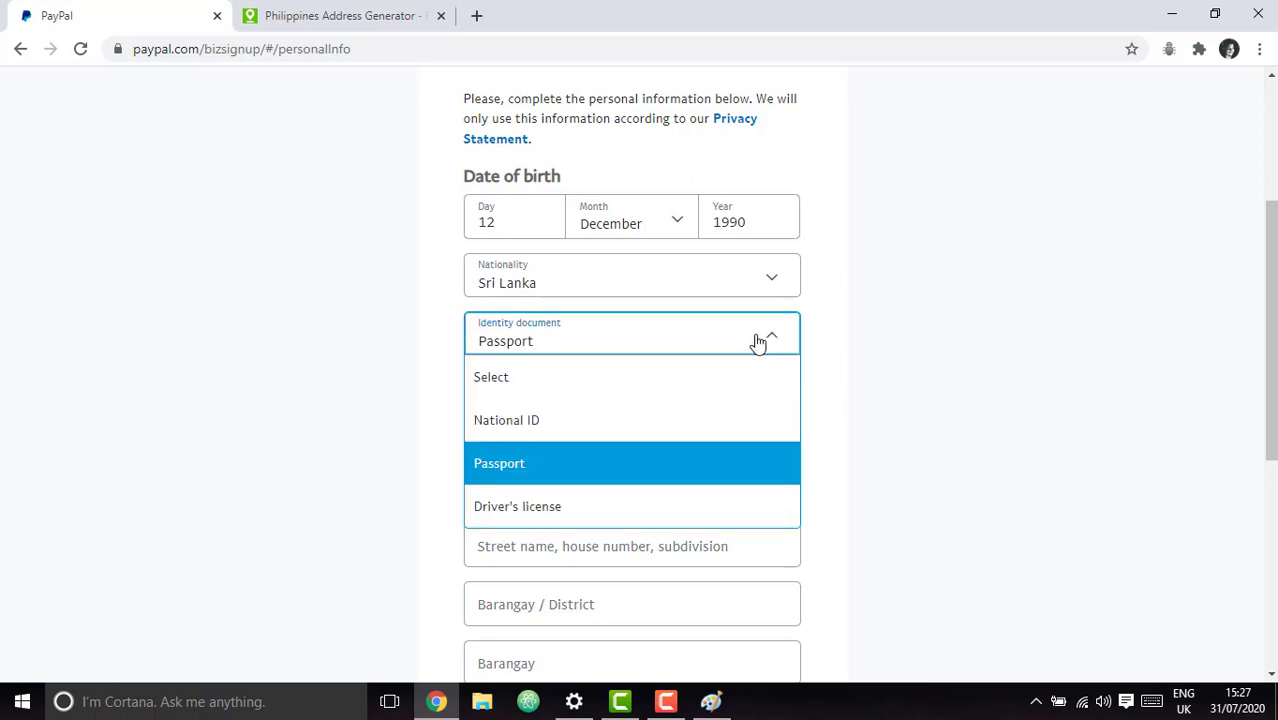
pyautogui.scroll(-1, 877, 383)
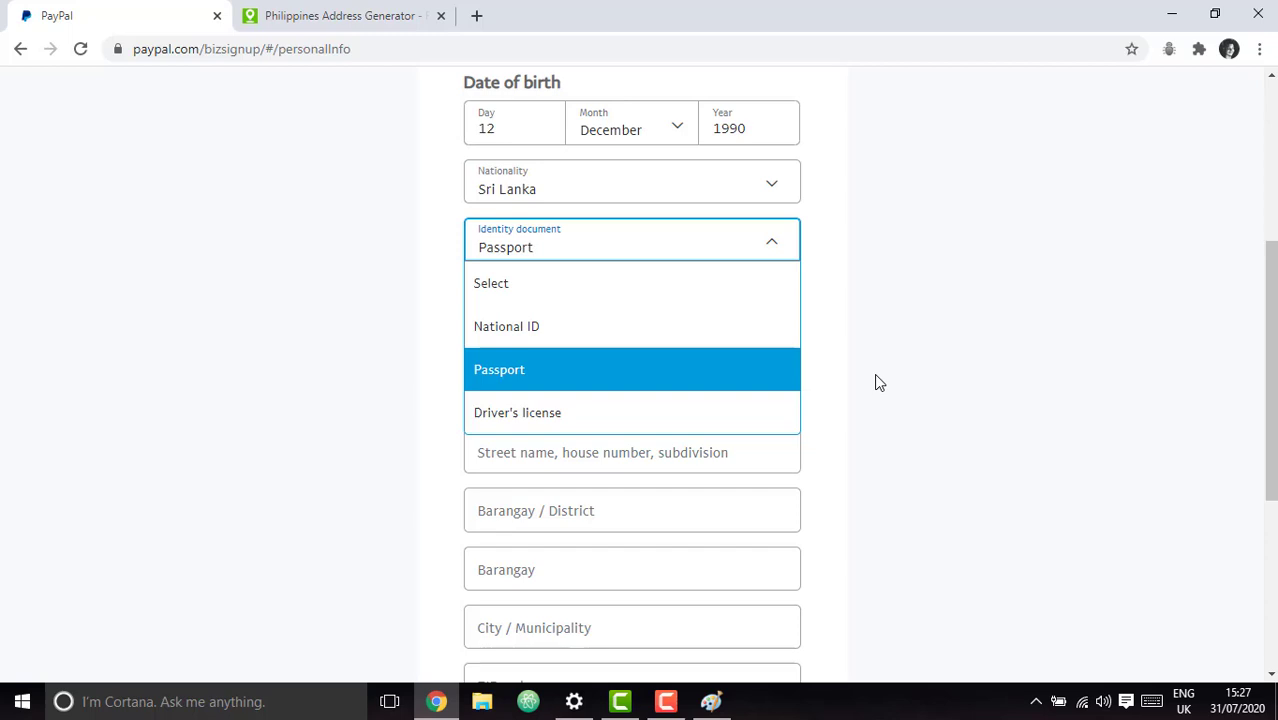
pyautogui.click(876, 378)
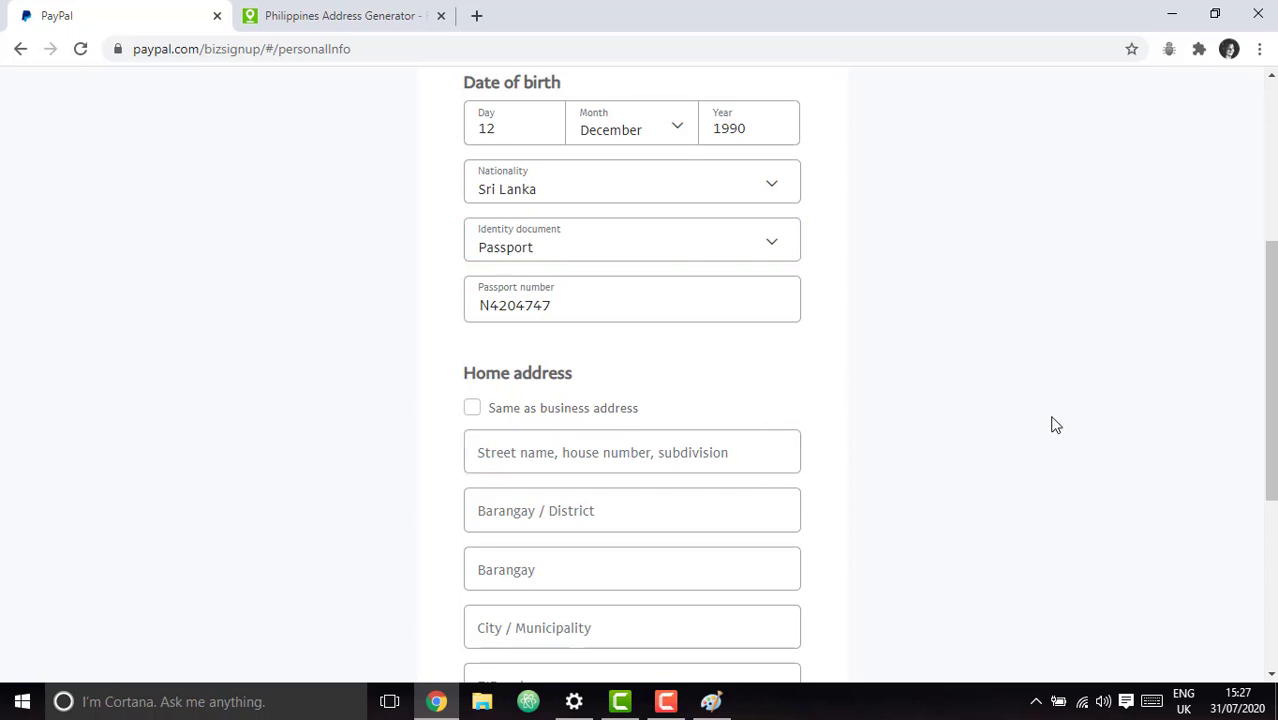
# Enter the home street line, then the same town name as Barangay / District and City / Municipality.
pyautogui.scroll(-2, 1056, 424)
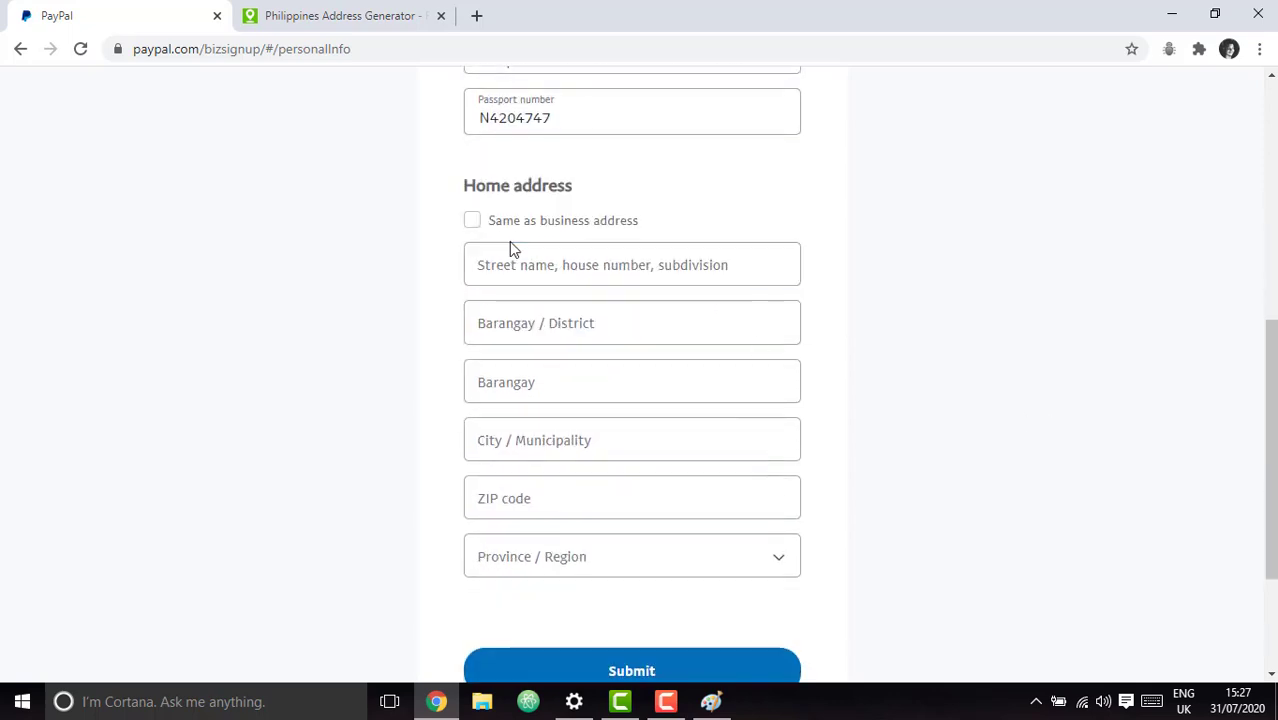
pyautogui.click(481, 264)
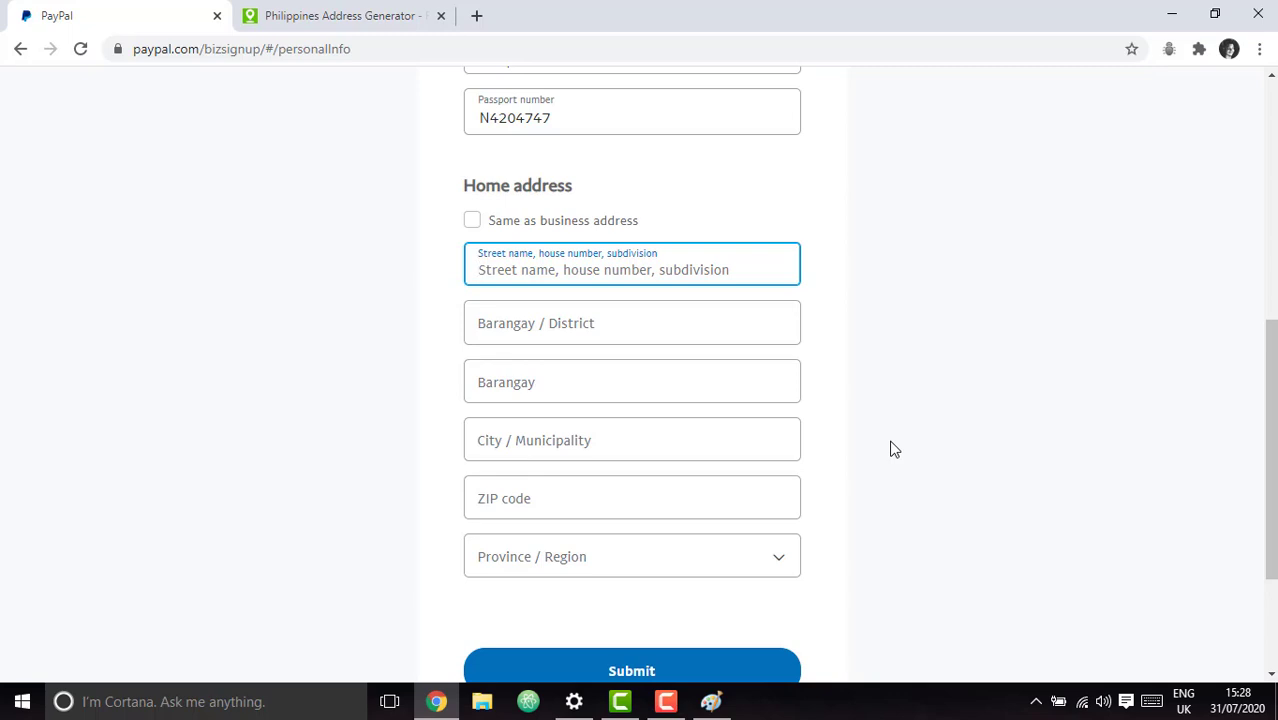
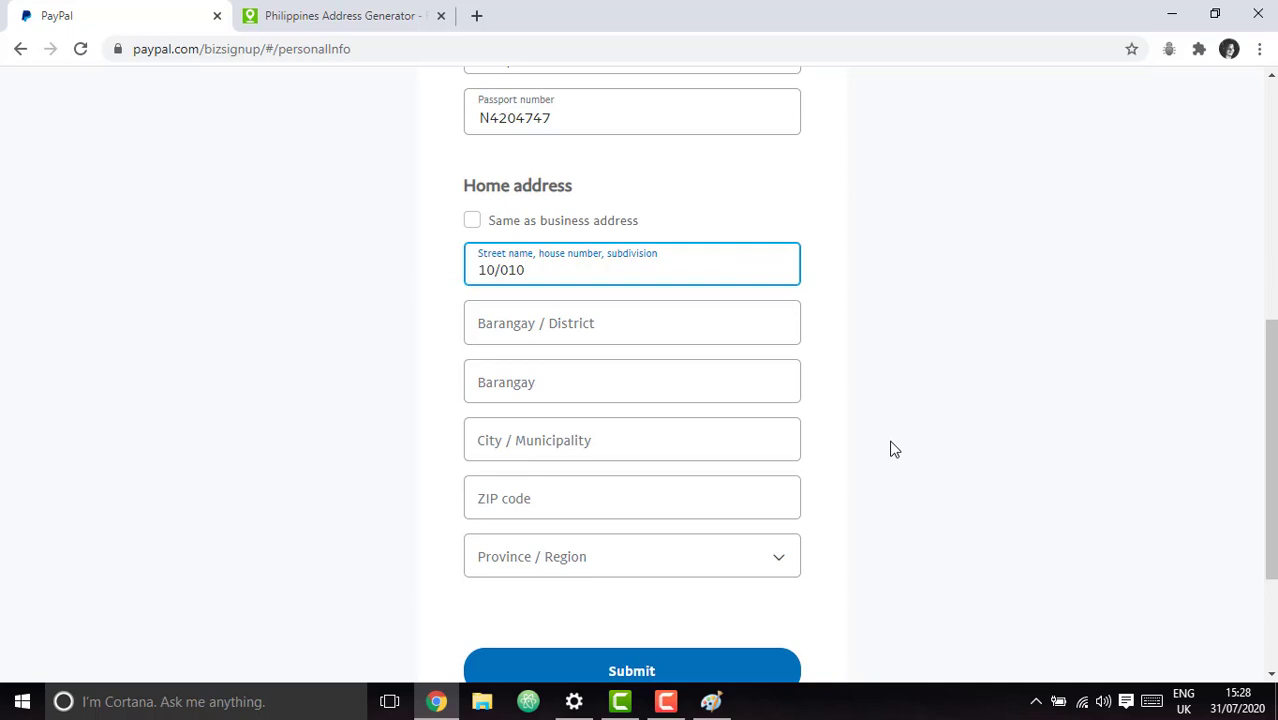
pyautogui.press('Tab')
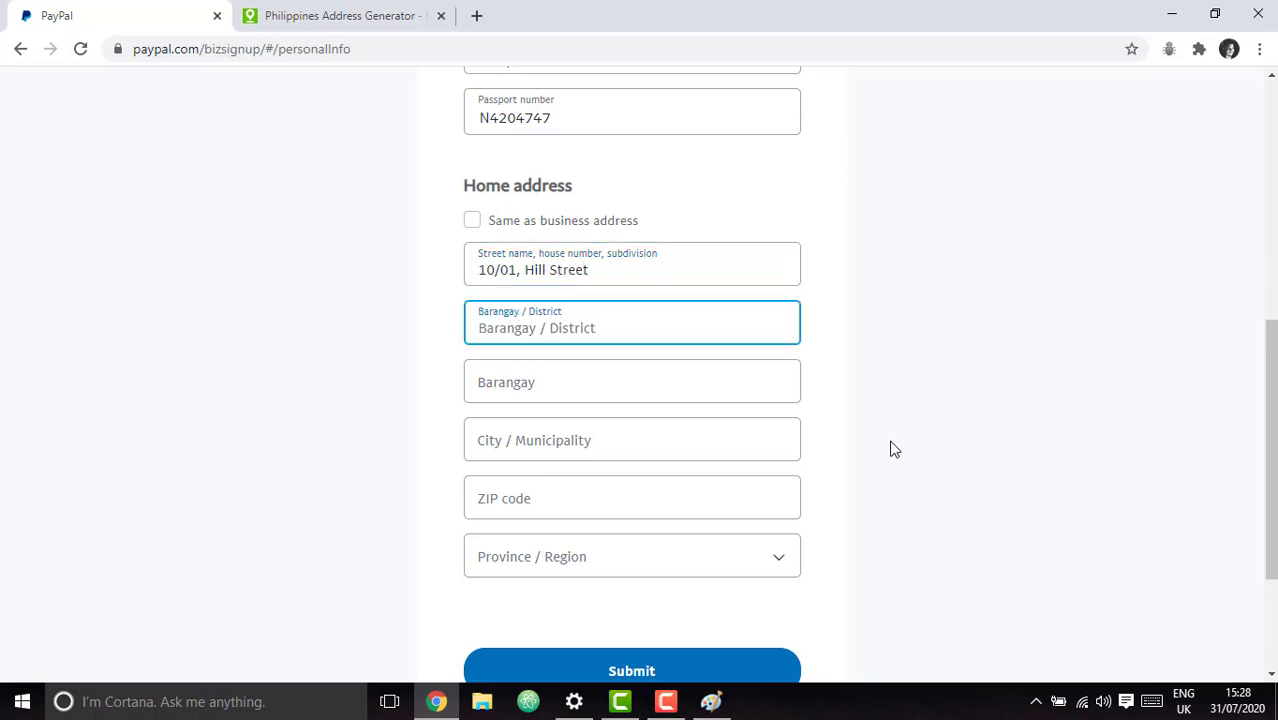
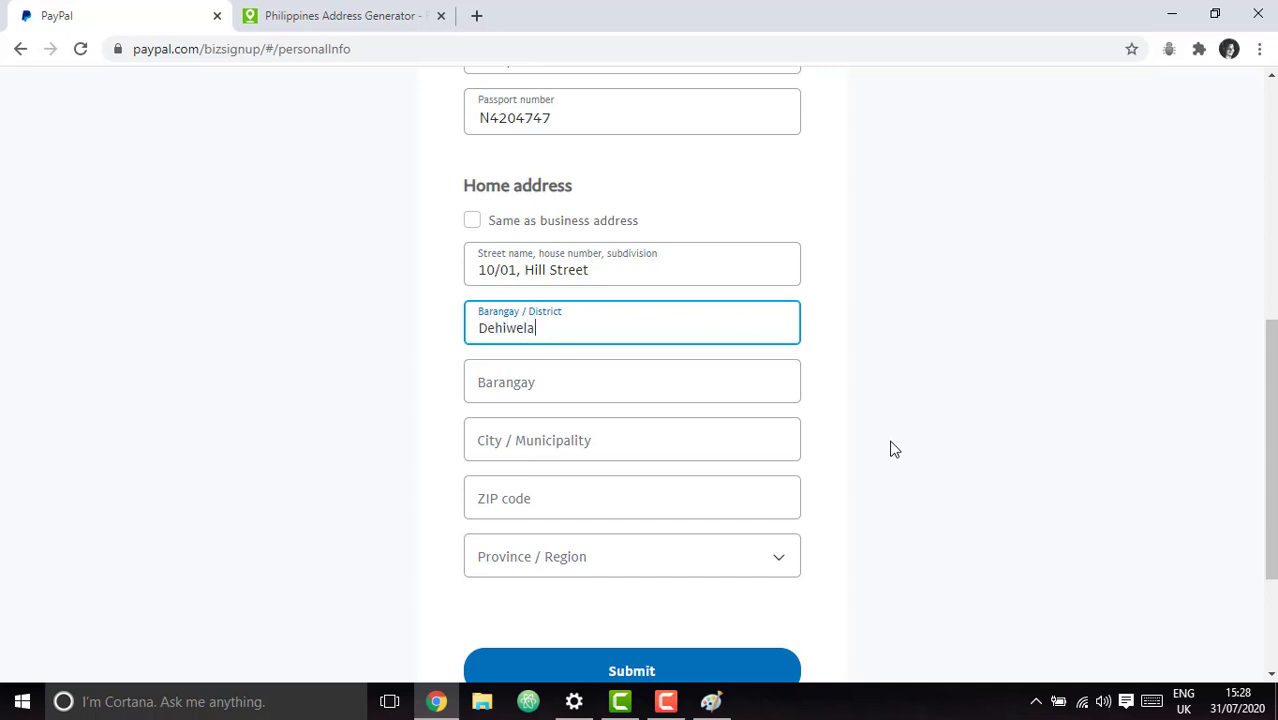
pyautogui.press('Tab')
pyautogui.press('Tab')
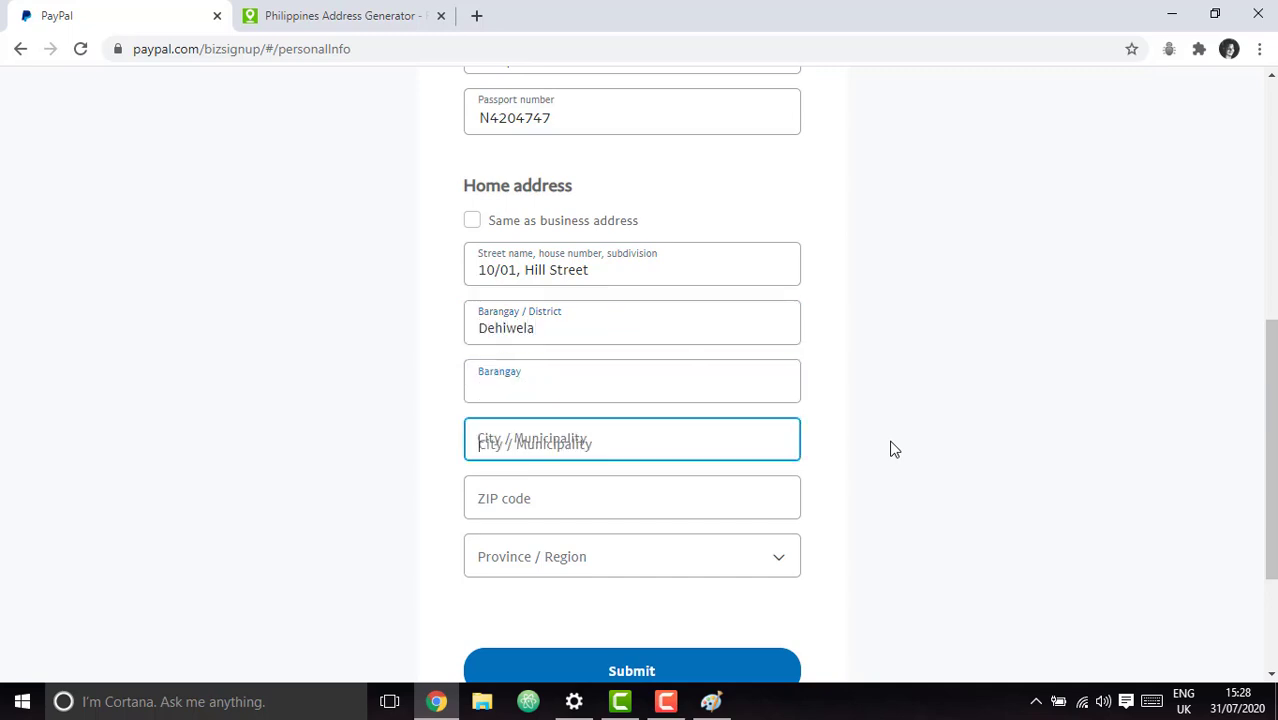
pyautogui.press('Tab')
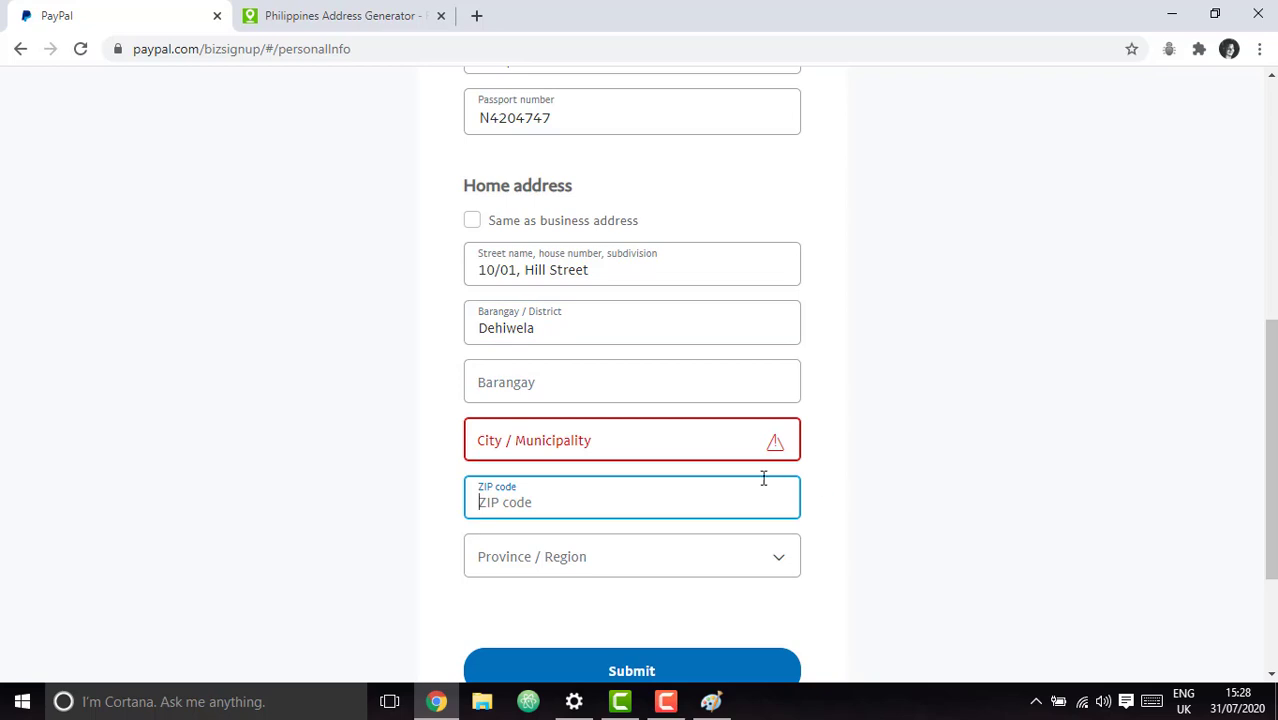
pyautogui.click(658, 440)
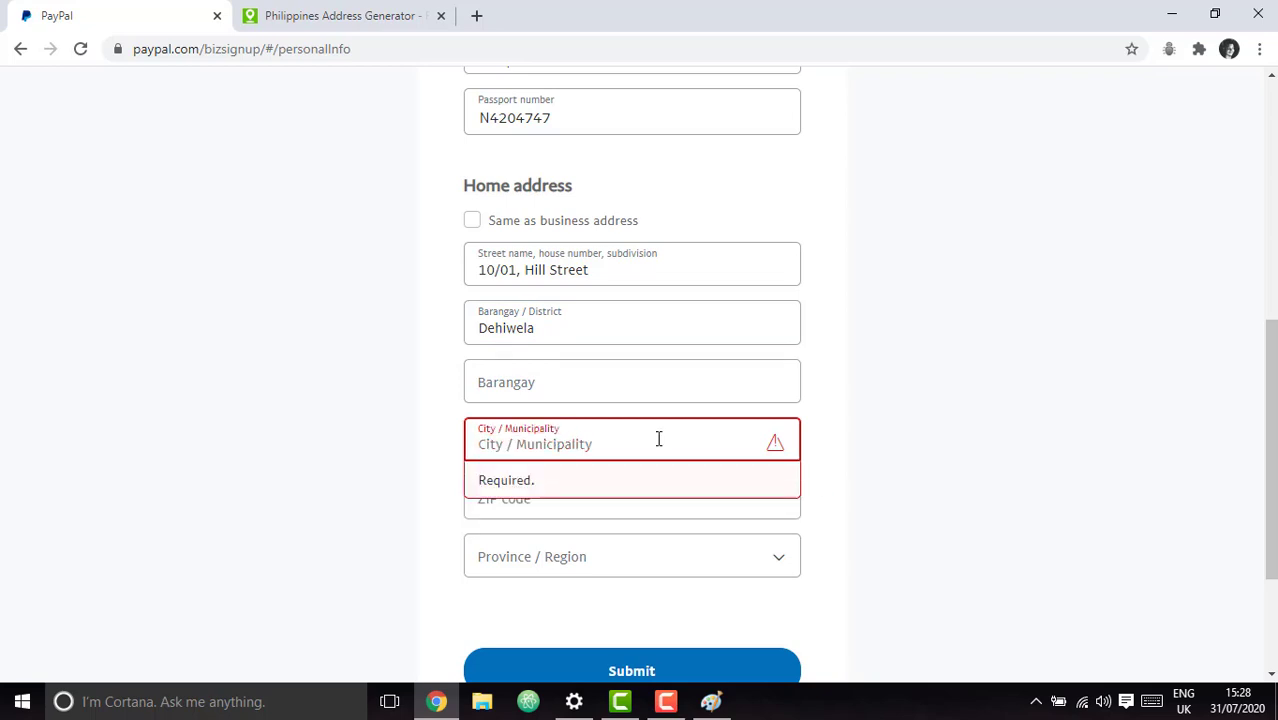
pyautogui.write('Dehiwela')
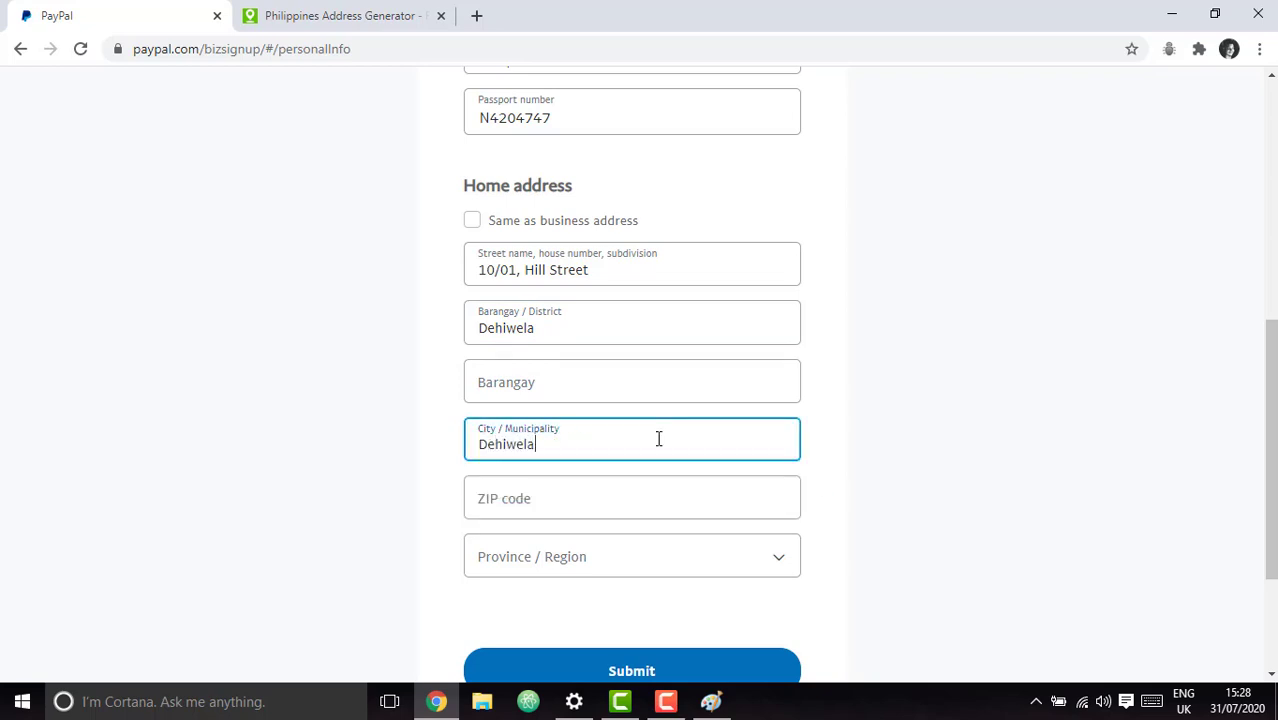
pyautogui.press('Tab')
# Browse the Province / Region list and close it without choosing a province.
pyautogui.click(722, 558)
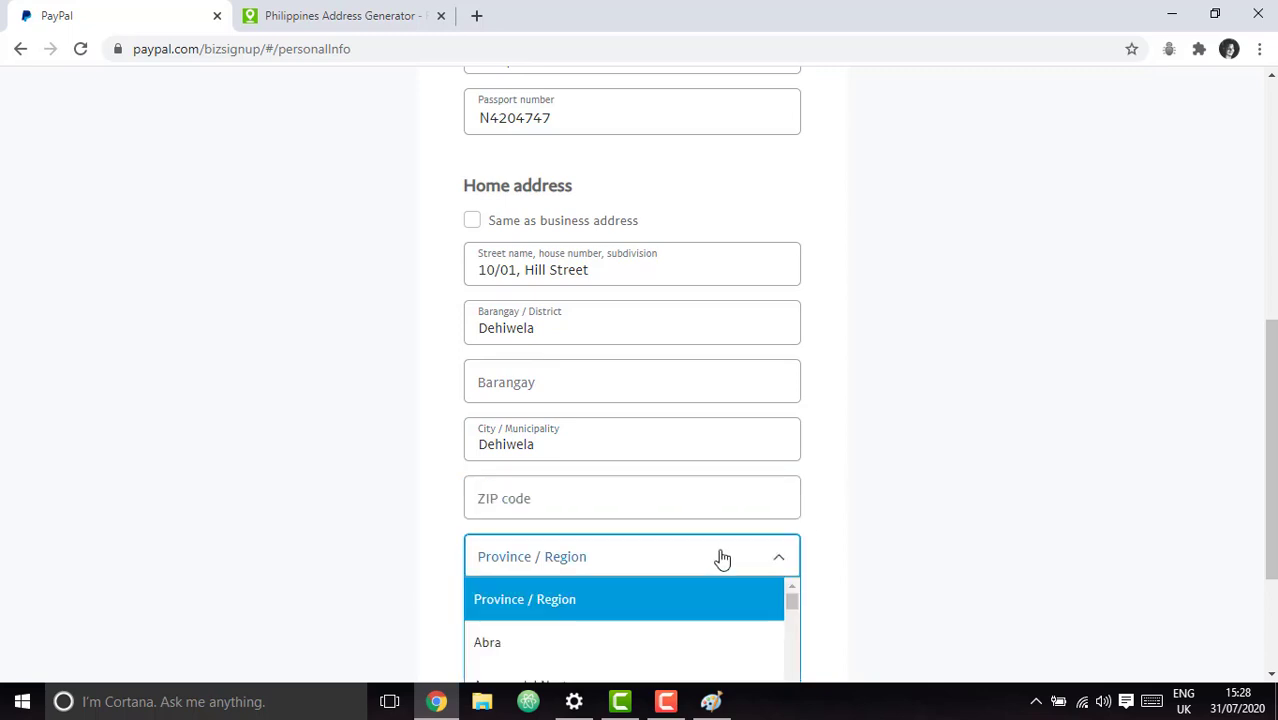
pyautogui.scroll(-3, 1090, 472)
pyautogui.click(588, 354)
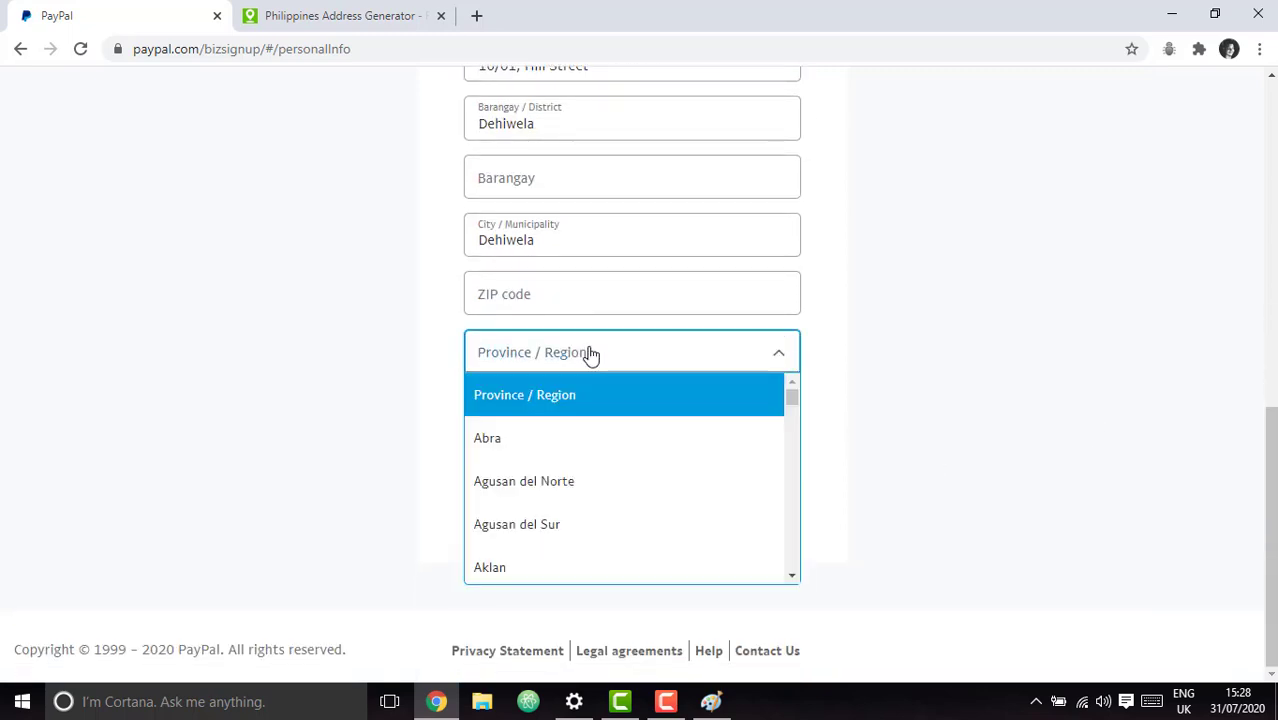
pyautogui.scroll(-3, 785, 466)
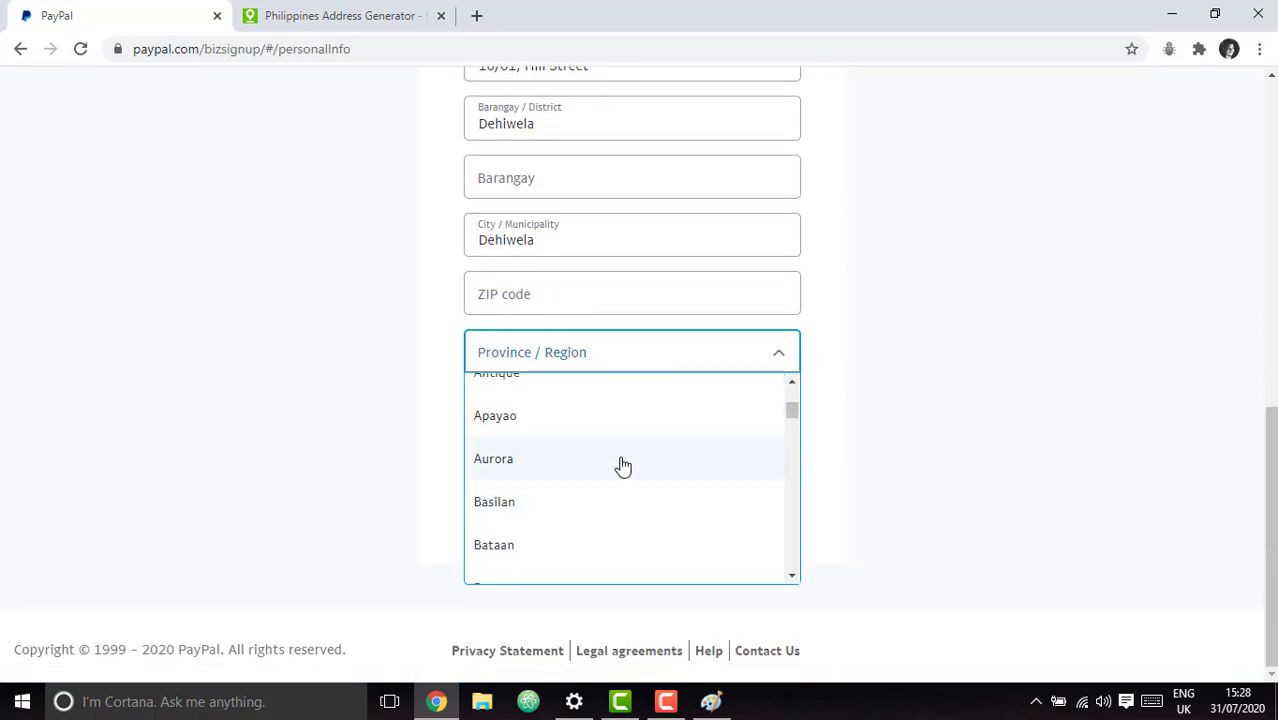
pyautogui.scroll(1, 928, 362)
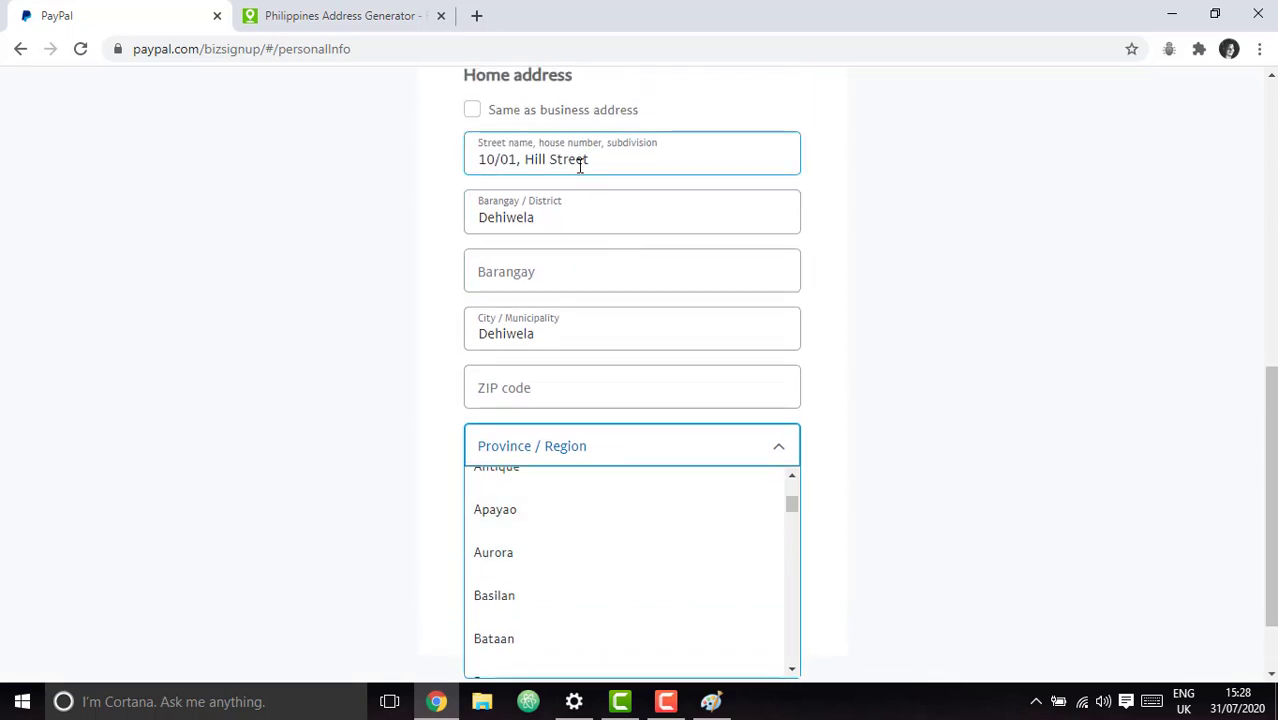
pyautogui.click(548, 222)
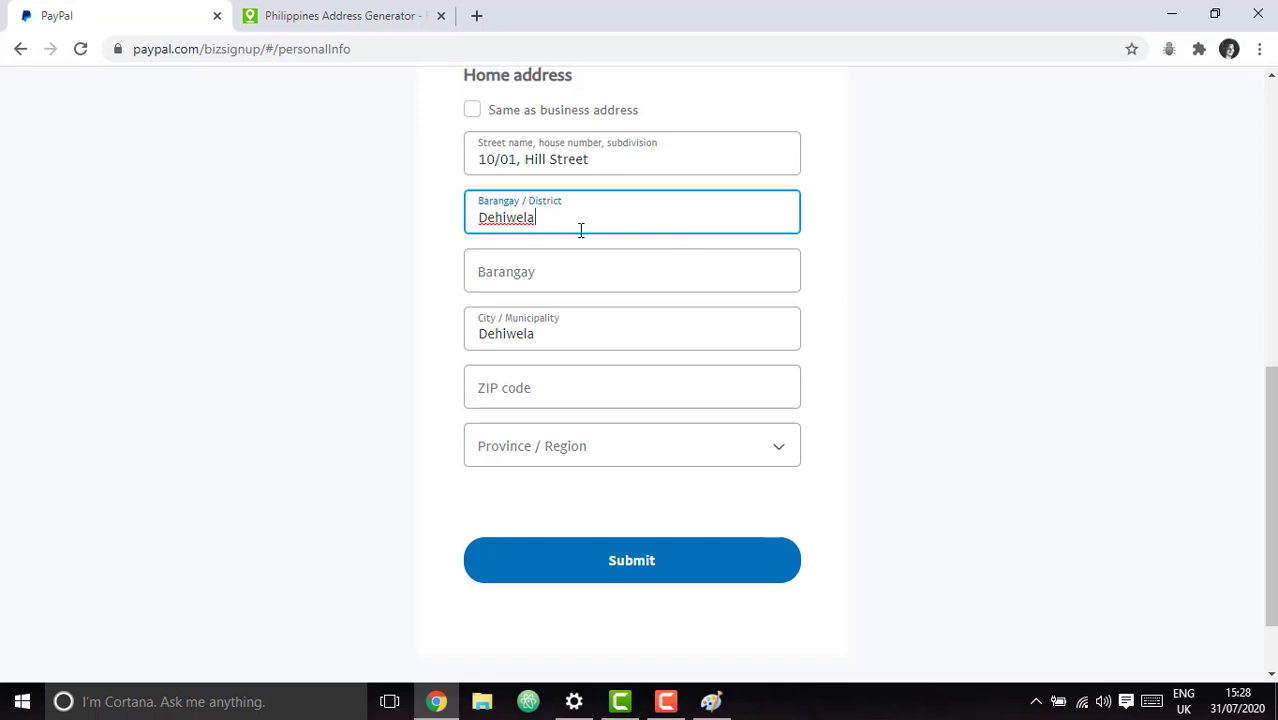
# Select Metro Manila as the Province / Region.
pyautogui.click(531, 277)
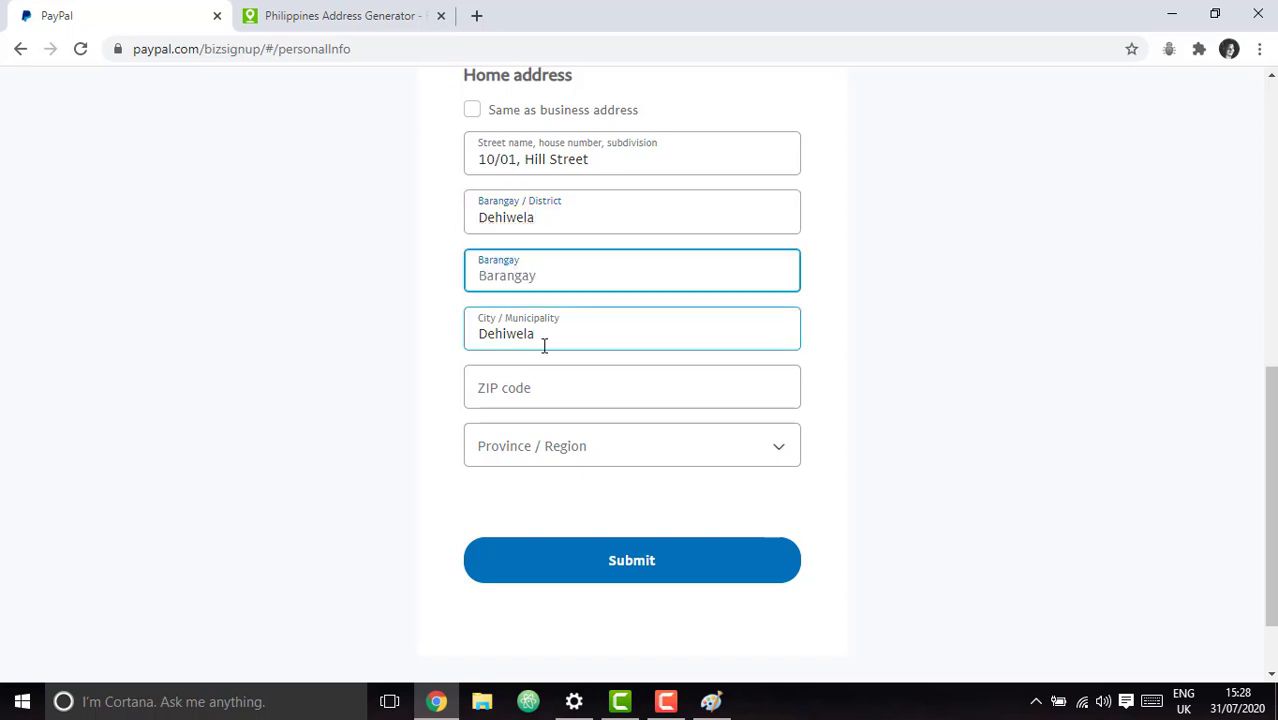
pyautogui.click(771, 455)
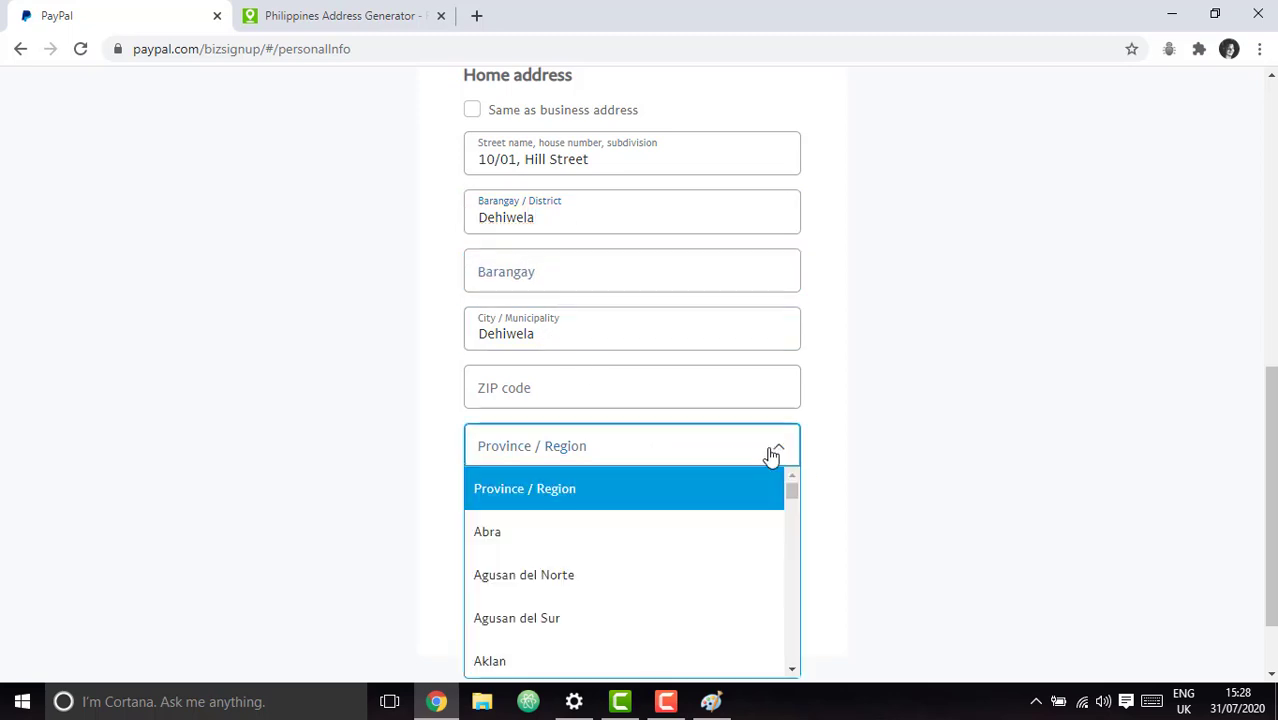
pyautogui.scroll(-1, 845, 503)
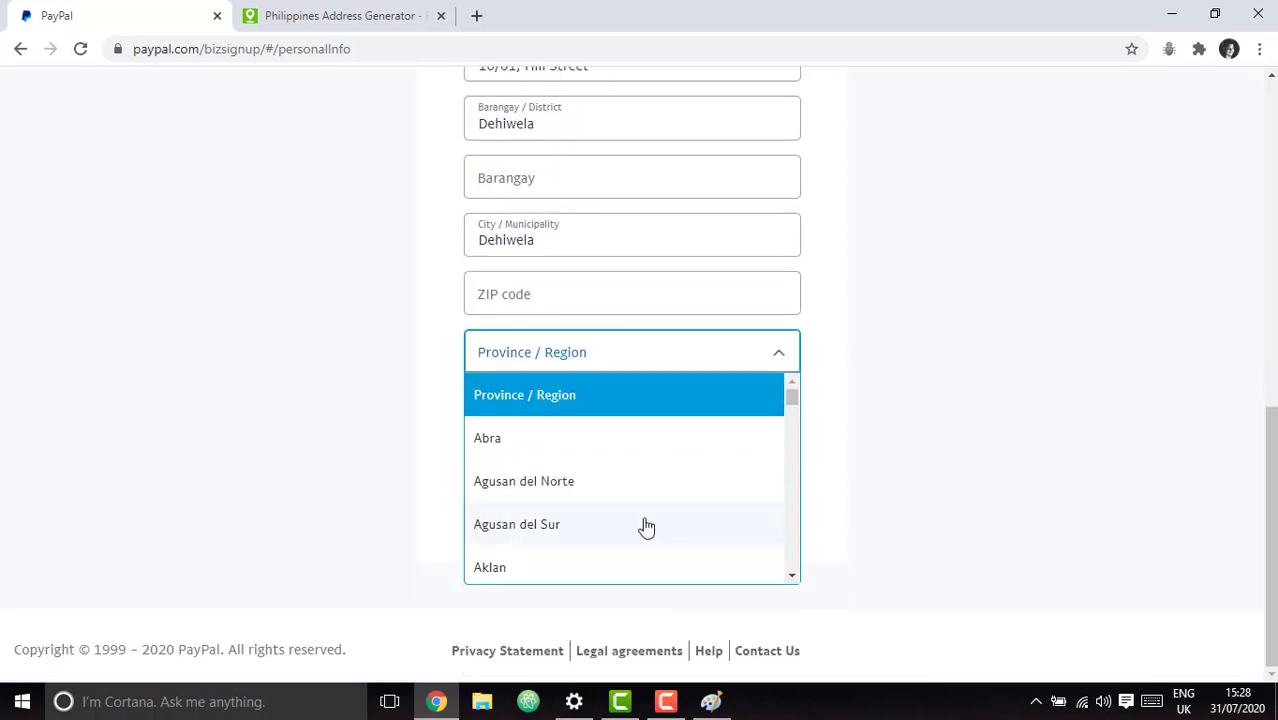
pyautogui.scroll(-4, 605, 517)
pyautogui.scroll(-2, 605, 517)
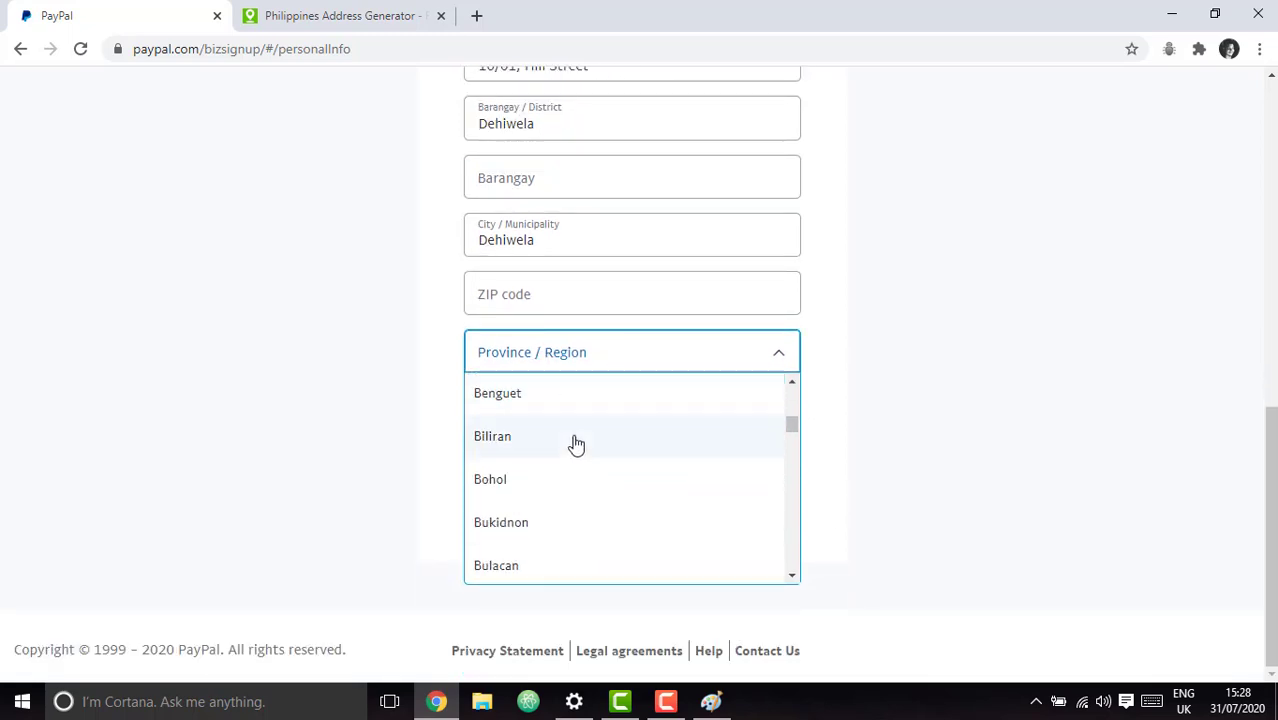
pyautogui.press('m')
pyautogui.scroll(-2, 576, 515)
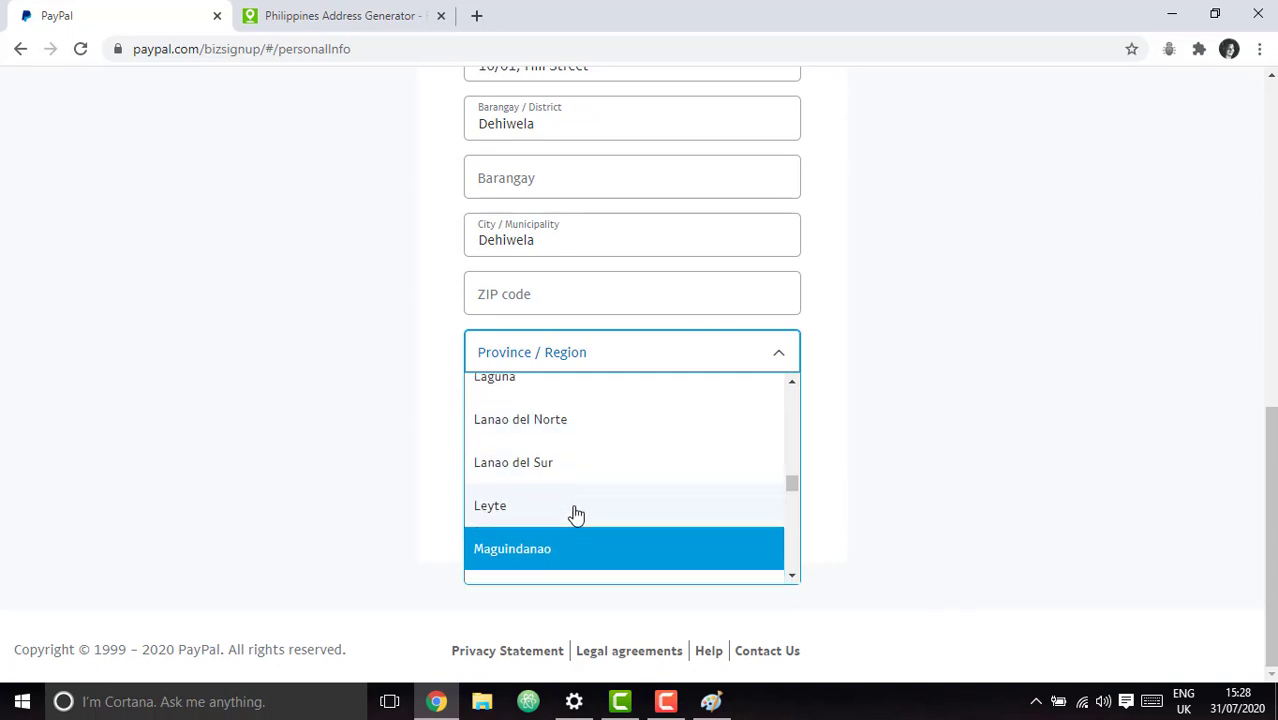
pyautogui.click(566, 545)
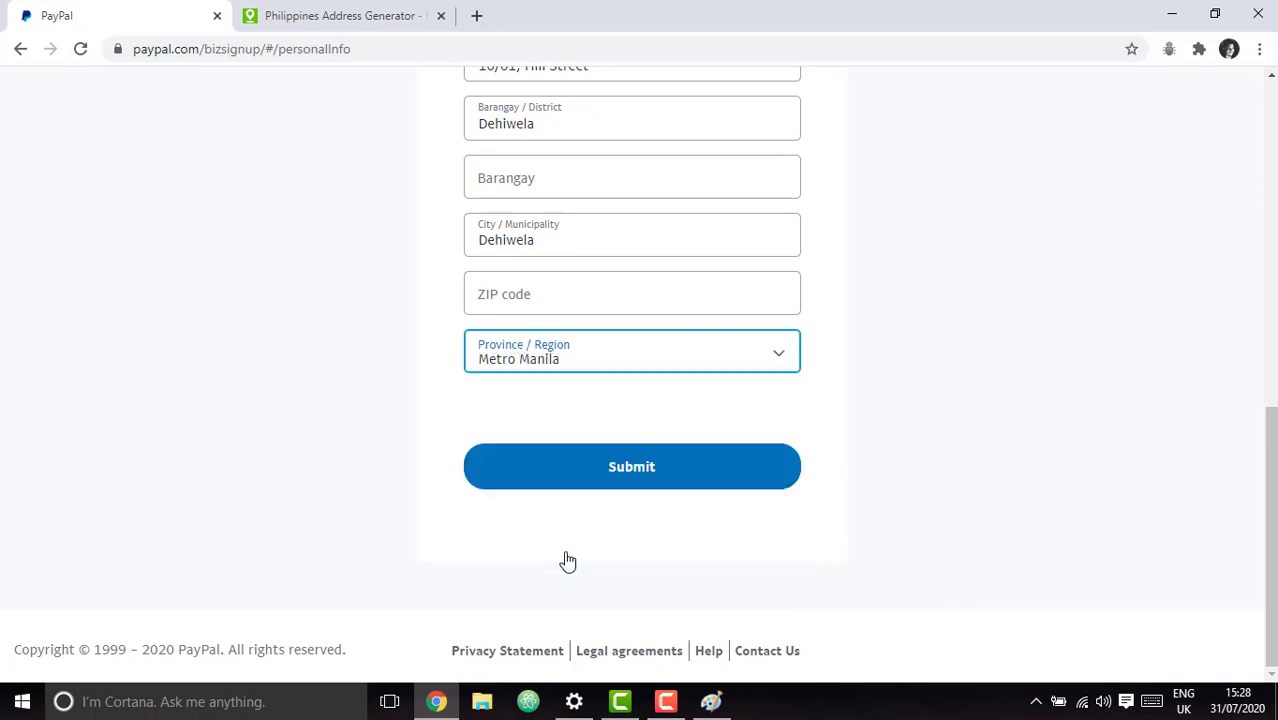
# Submit the address form to finish the business account sign-up.
pyautogui.click(527, 290)
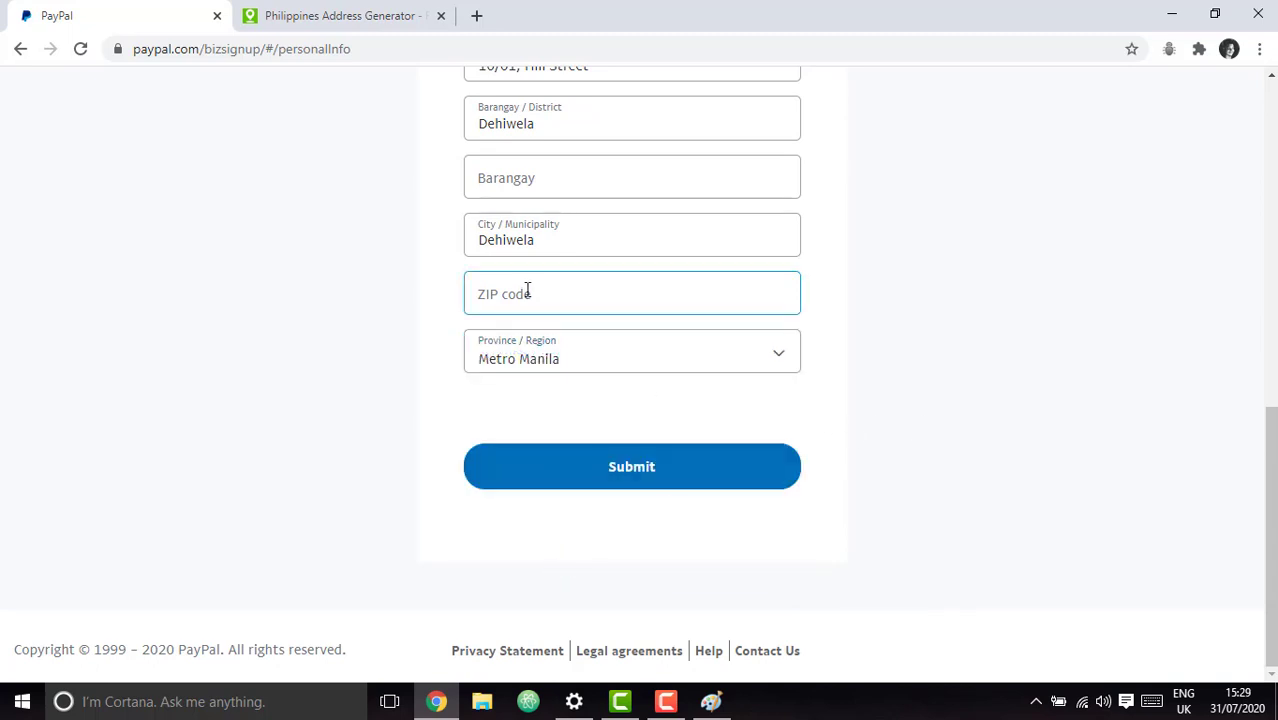
pyautogui.click(636, 467)
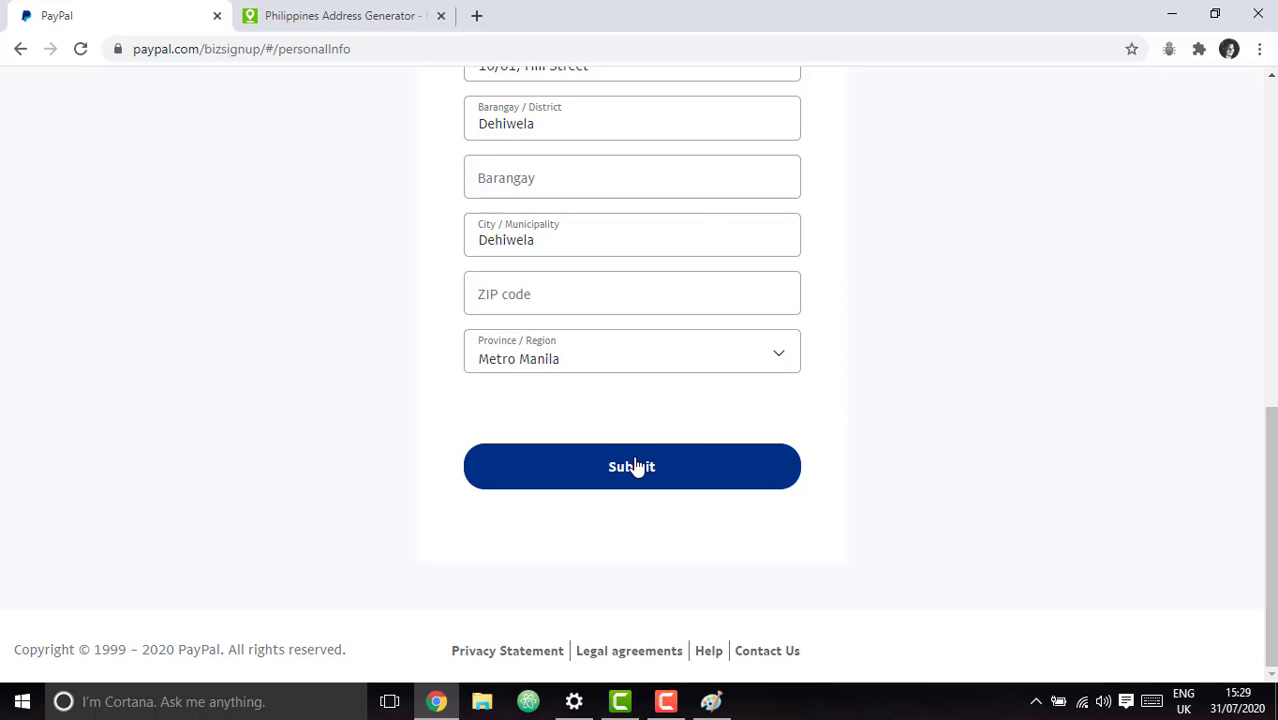
pyautogui.click(634, 466)
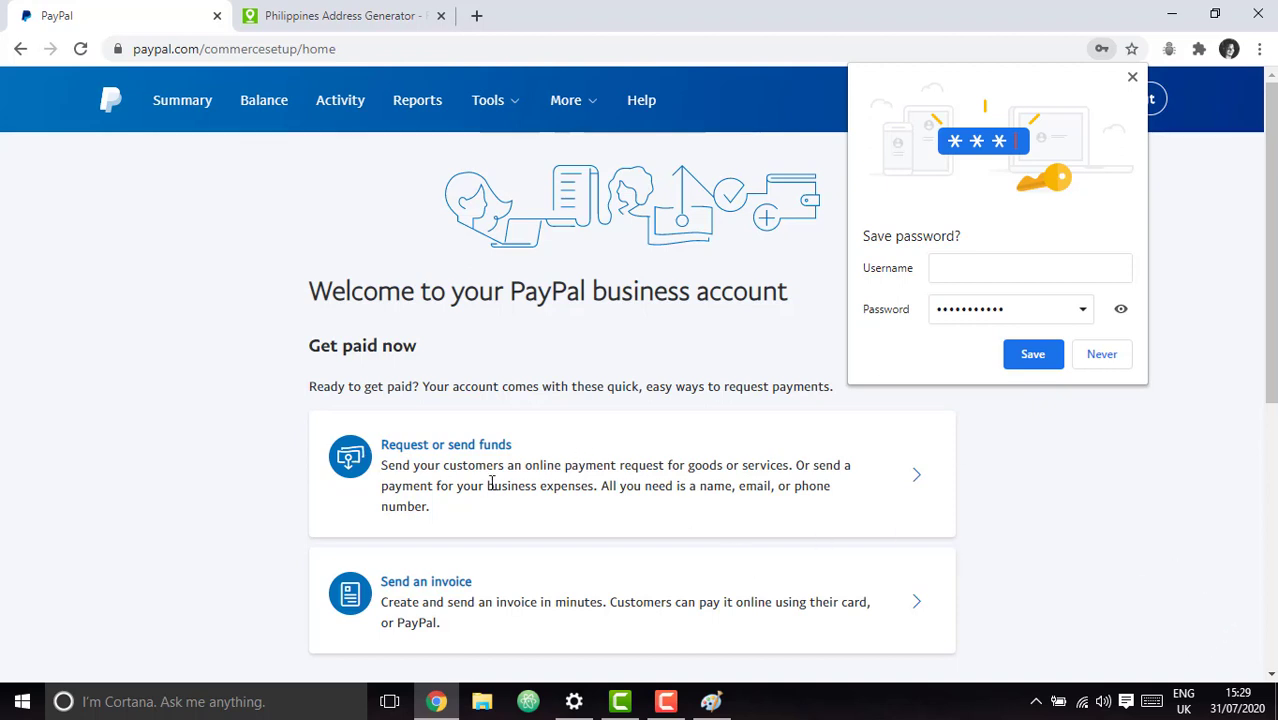
# Decline Chrome's password save, look over the welcome page, and go to Summary.
pyautogui.click(1100, 362)
pyautogui.scroll(-3, 1084, 421)
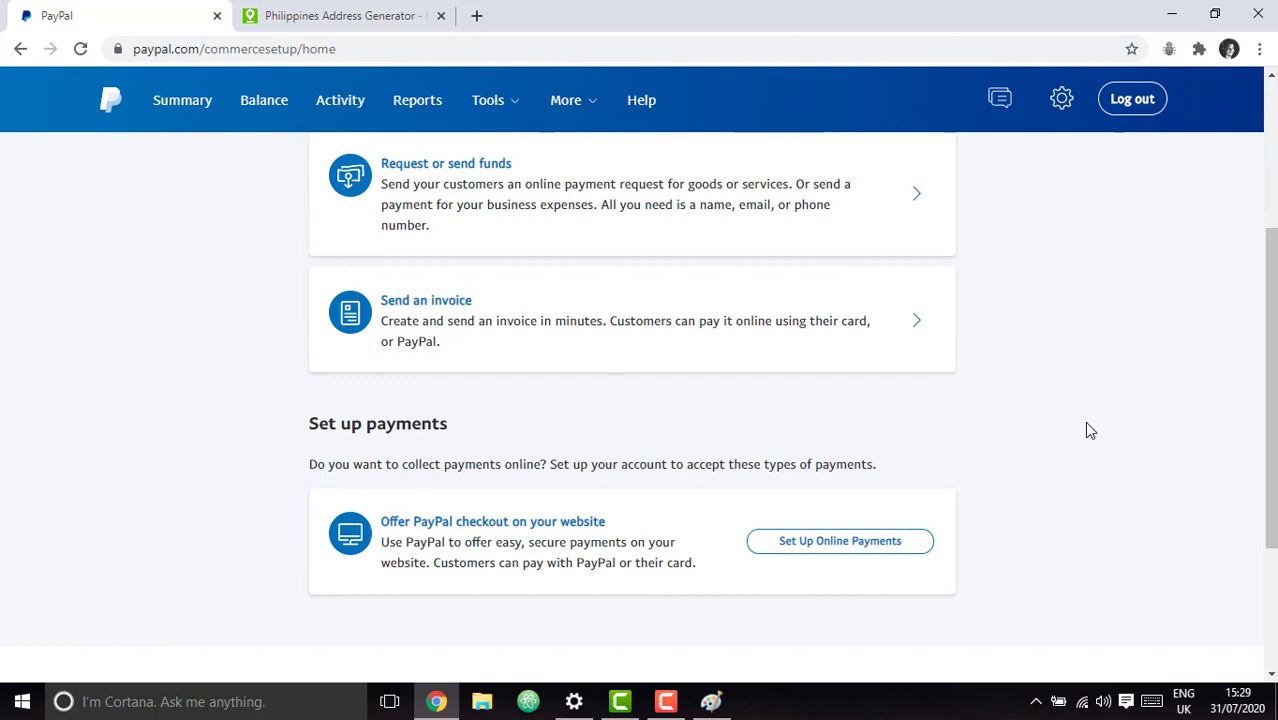
pyautogui.scroll(-2, 1088, 430)
pyautogui.scroll(5, 1088, 430)
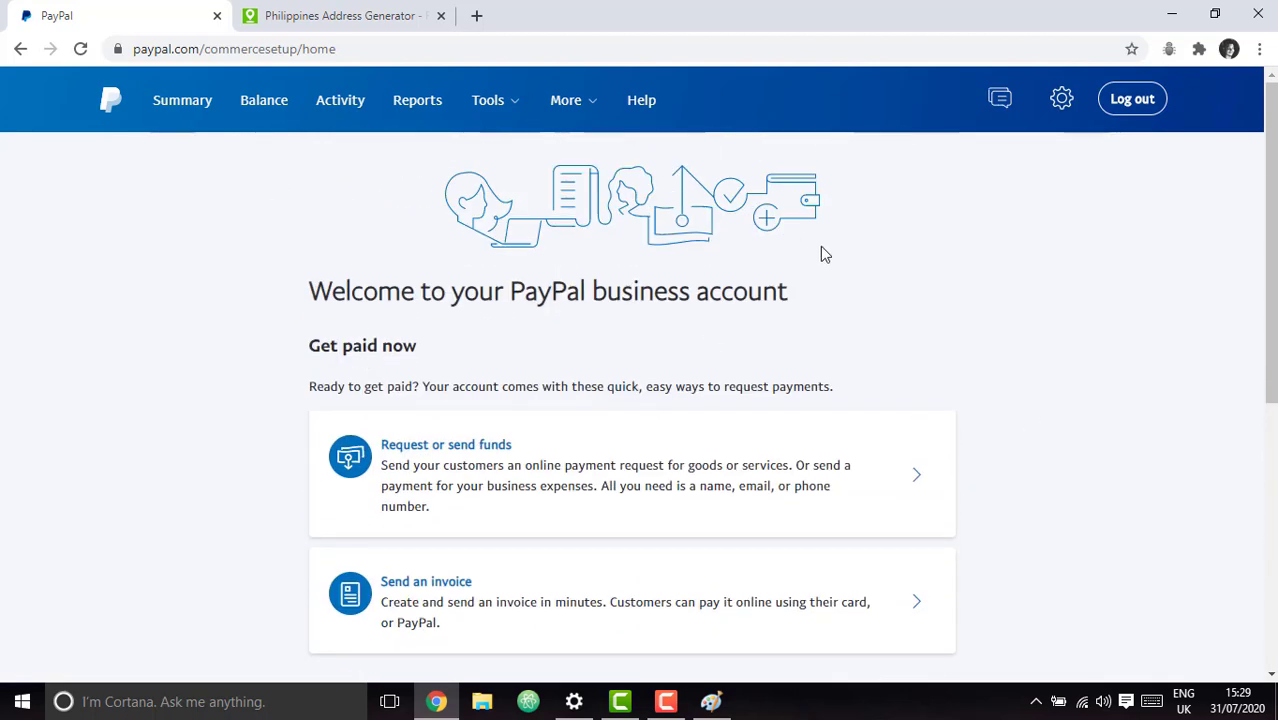
pyautogui.scroll(-2, 456, 320)
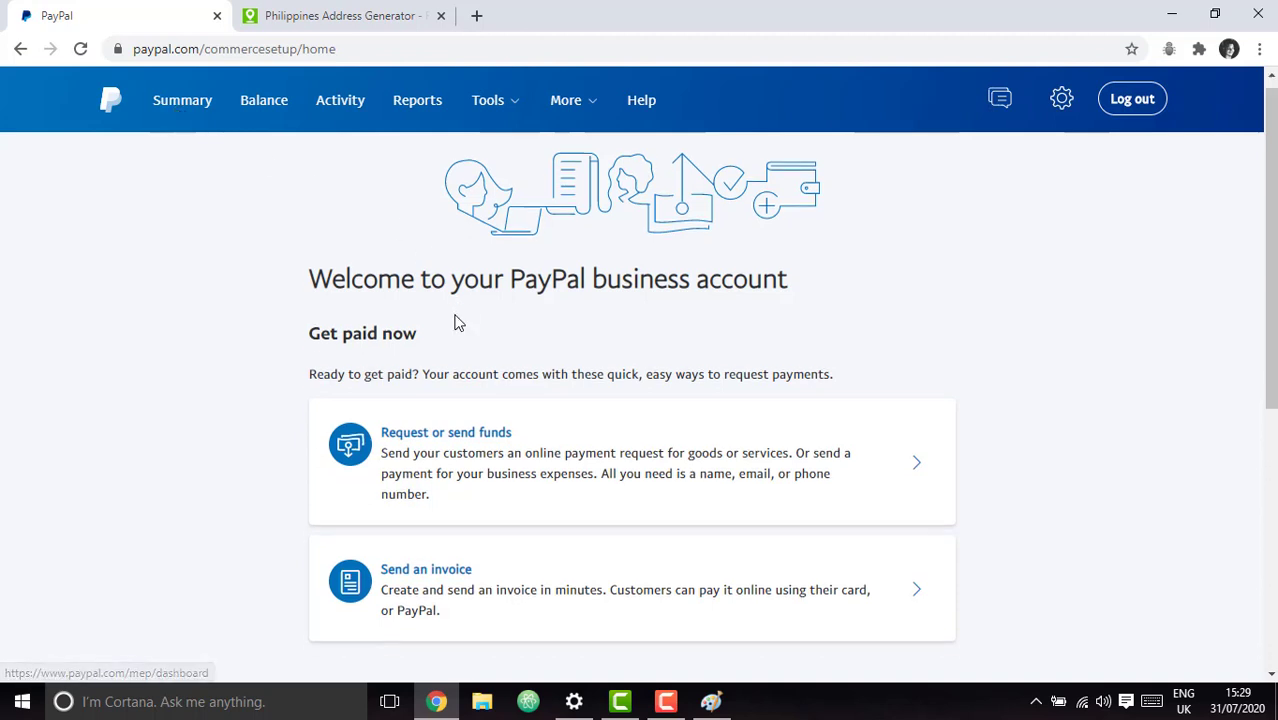
pyautogui.scroll(1, 402, 290)
pyautogui.scroll(1, 690, 331)
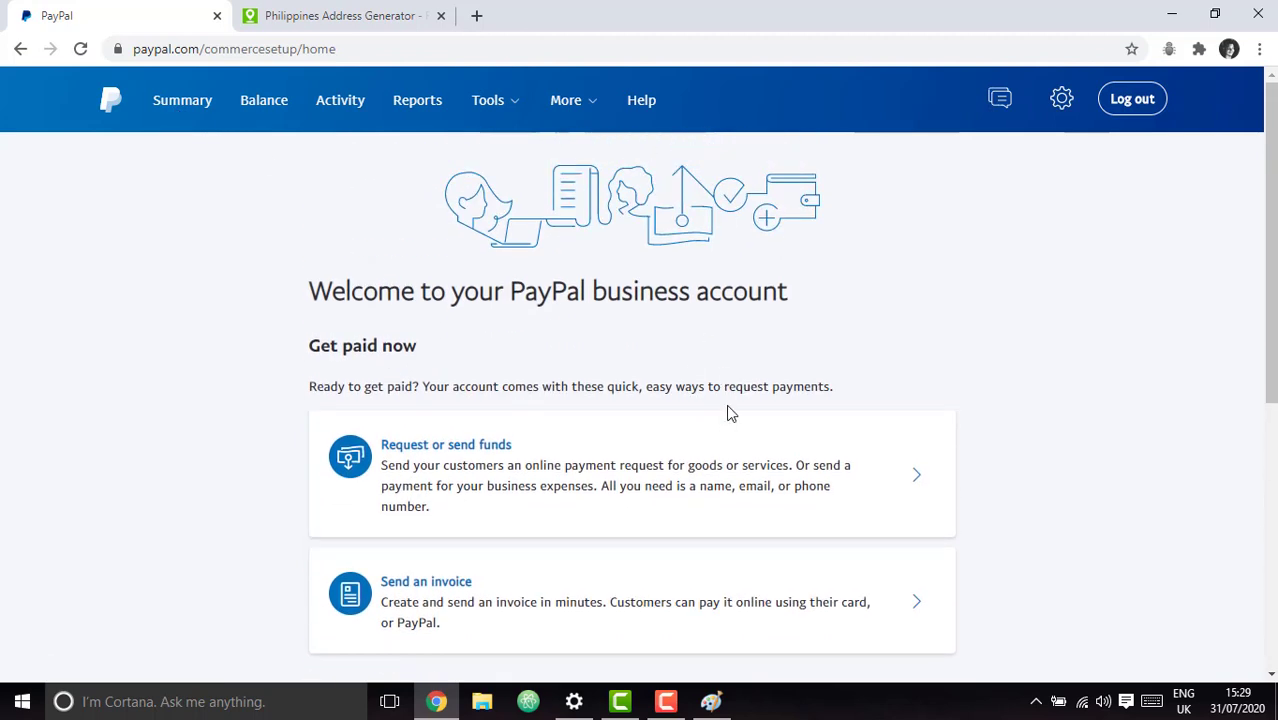
pyautogui.scroll(-5, 727, 412)
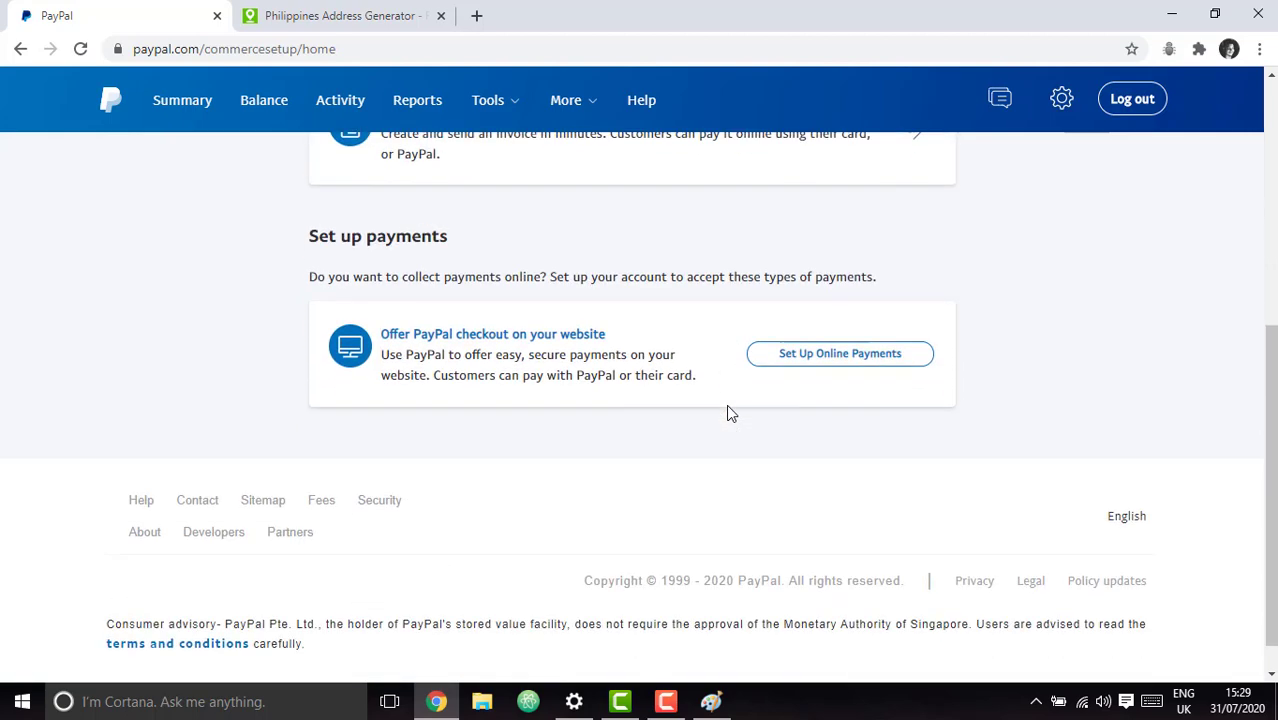
pyautogui.scroll(5, 727, 407)
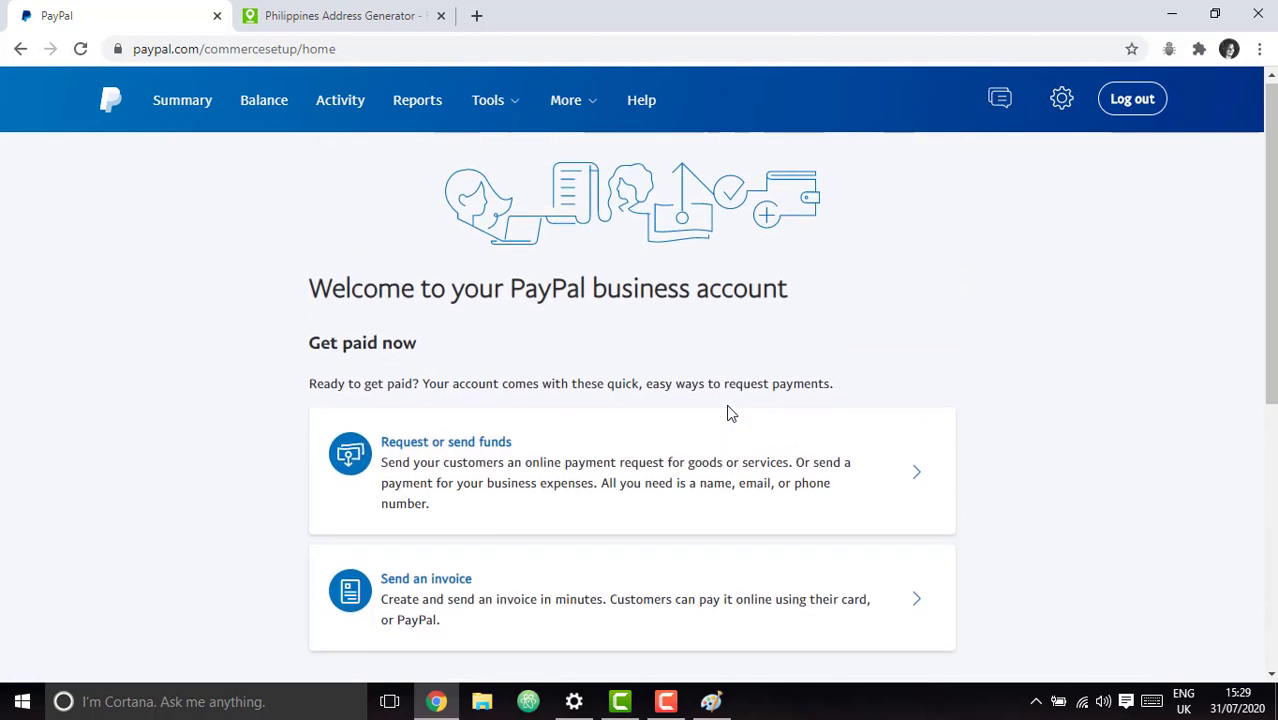
pyautogui.scroll(-3, 729, 412)
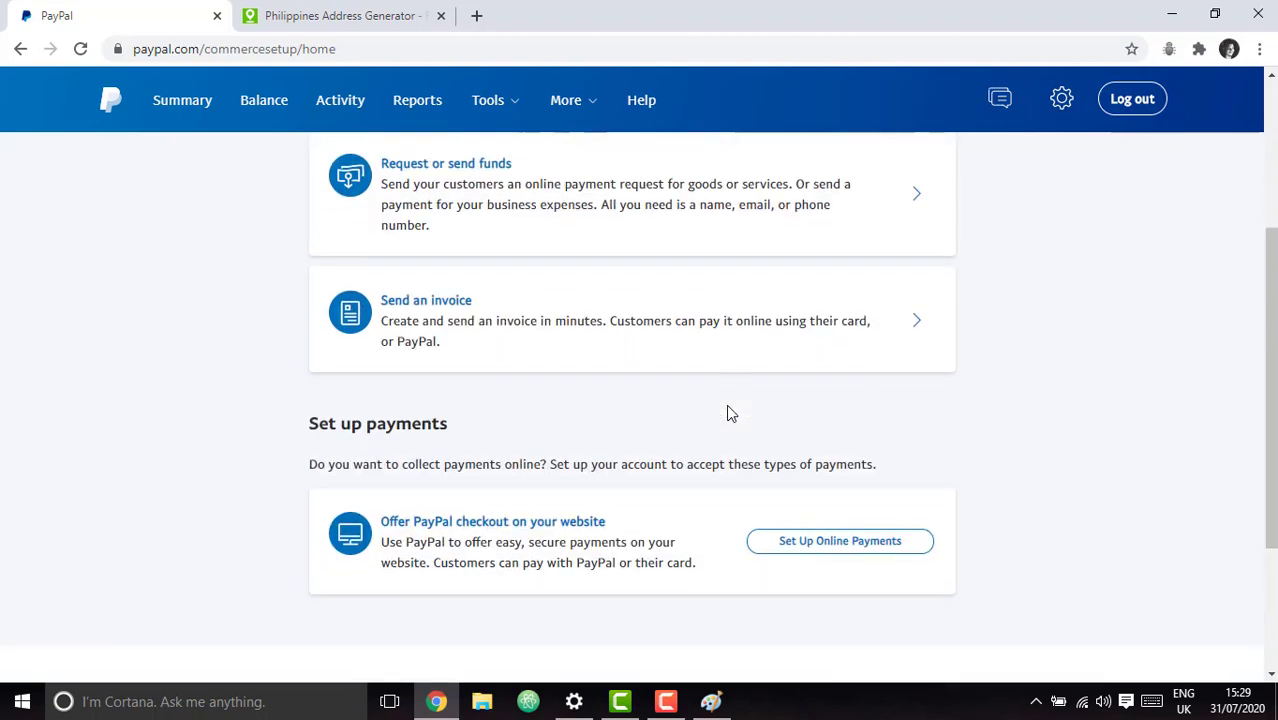
pyautogui.scroll(3, 728, 412)
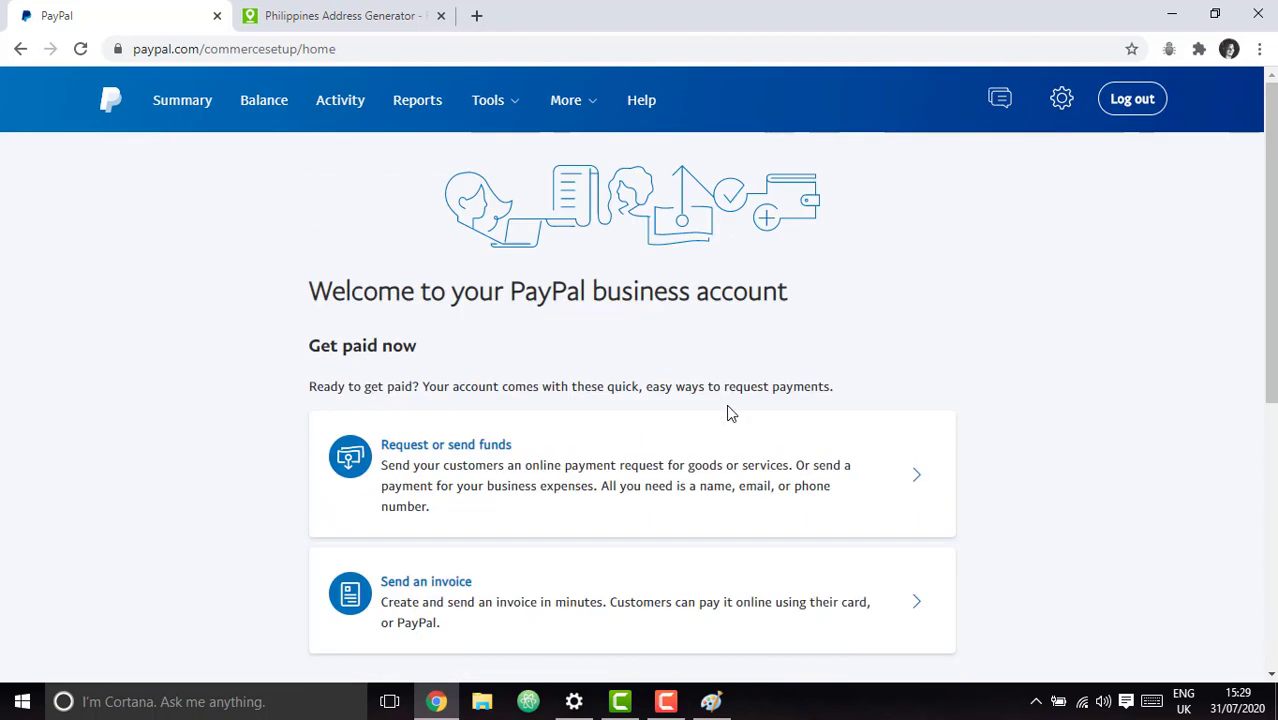
pyautogui.click(186, 104)
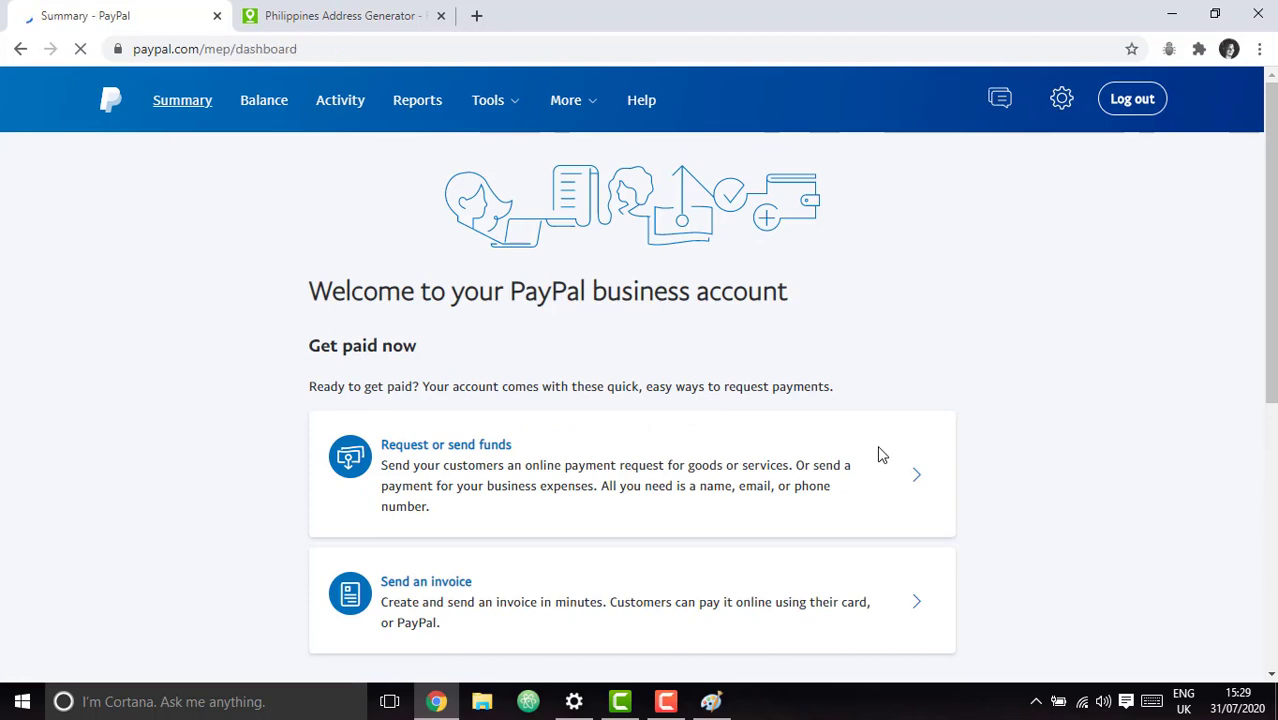
# Scroll to the ₱0.00 PHP PayPal Balance card and open its three-dot menu.
pyautogui.scroll(-4, 787, 458)
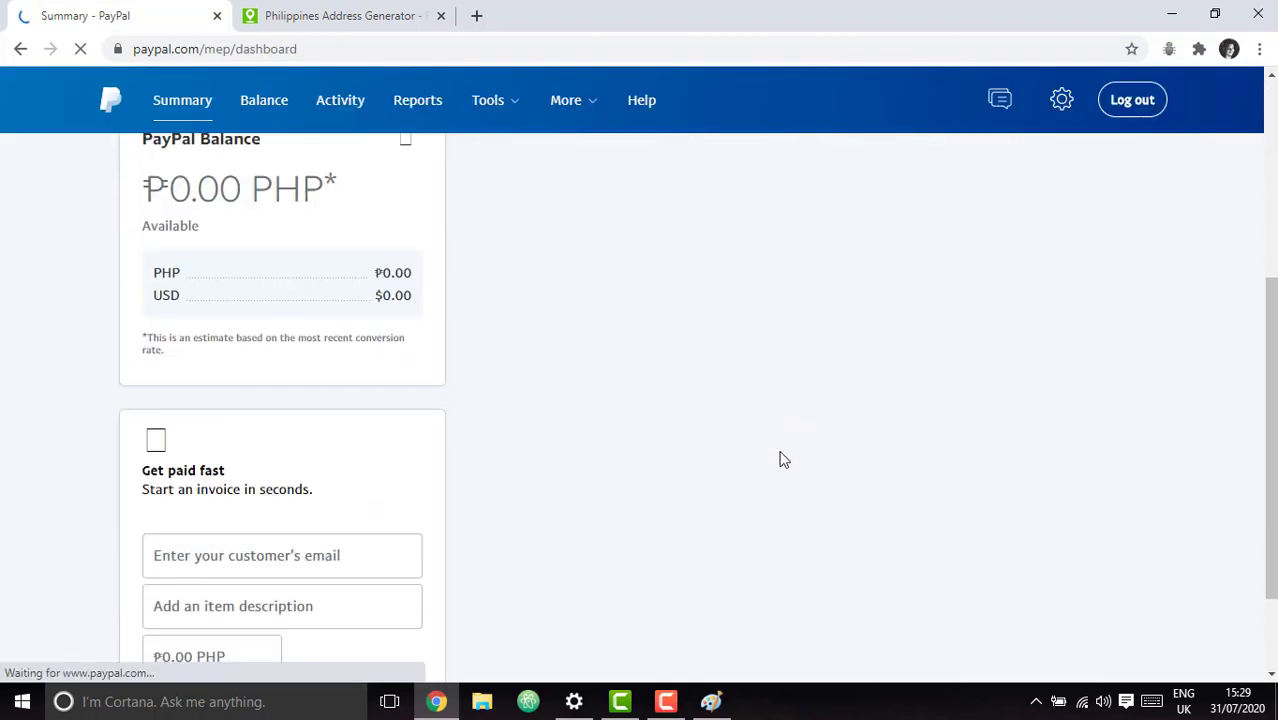
pyautogui.scroll(3, 784, 460)
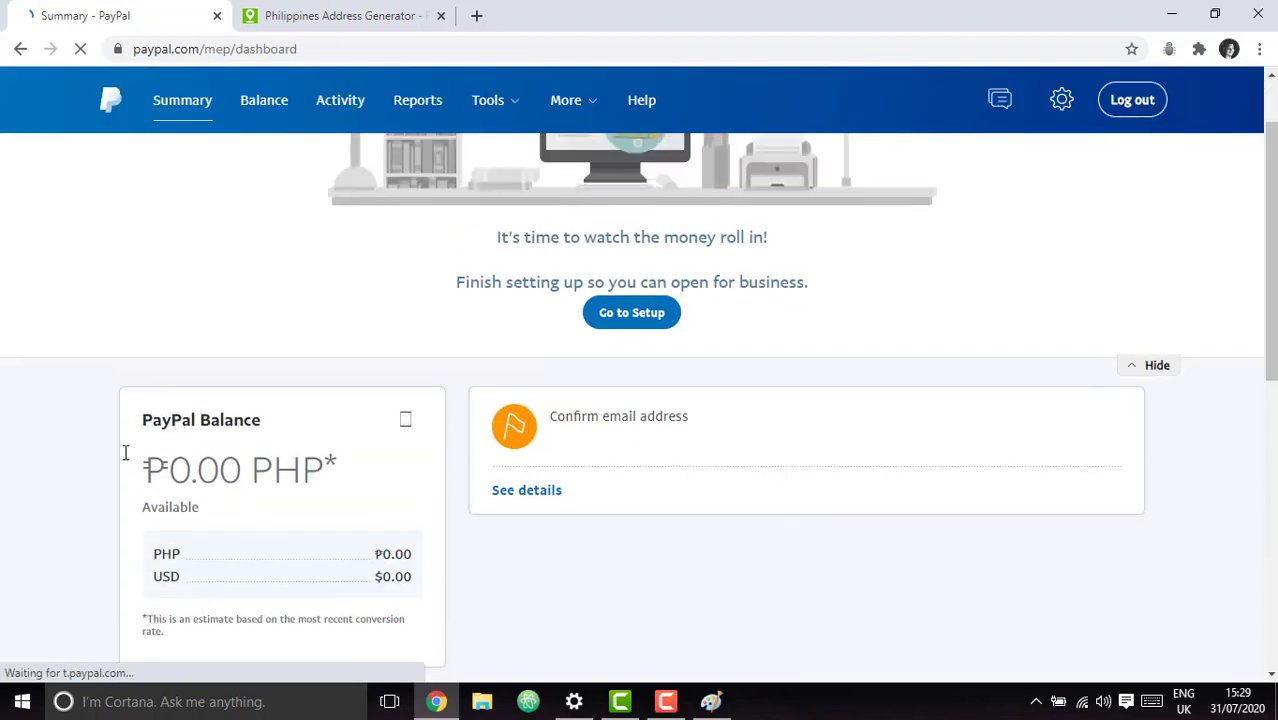
pyautogui.scroll(-1, 483, 505)
pyautogui.scroll(-1, 483, 505)
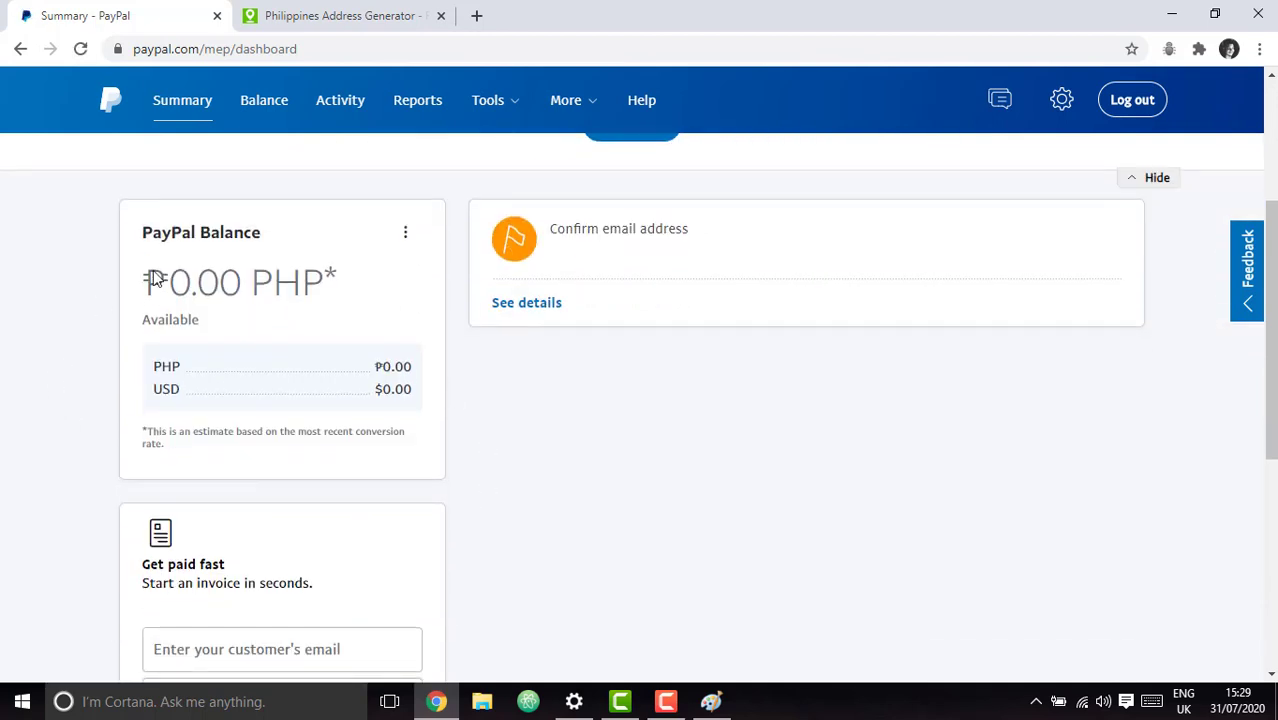
pyautogui.scroll(2, 670, 519)
pyautogui.scroll(-1, 767, 619)
pyautogui.scroll(-1, 767, 619)
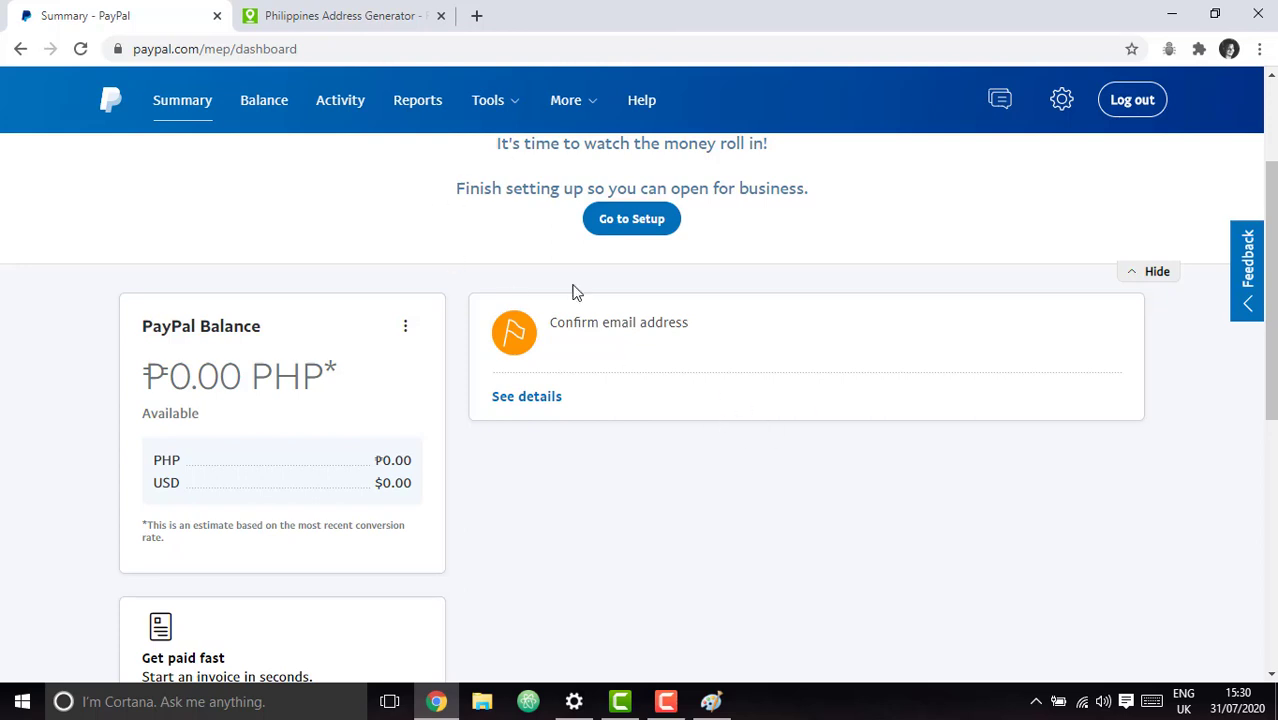
pyautogui.scroll(-1, 471, 314)
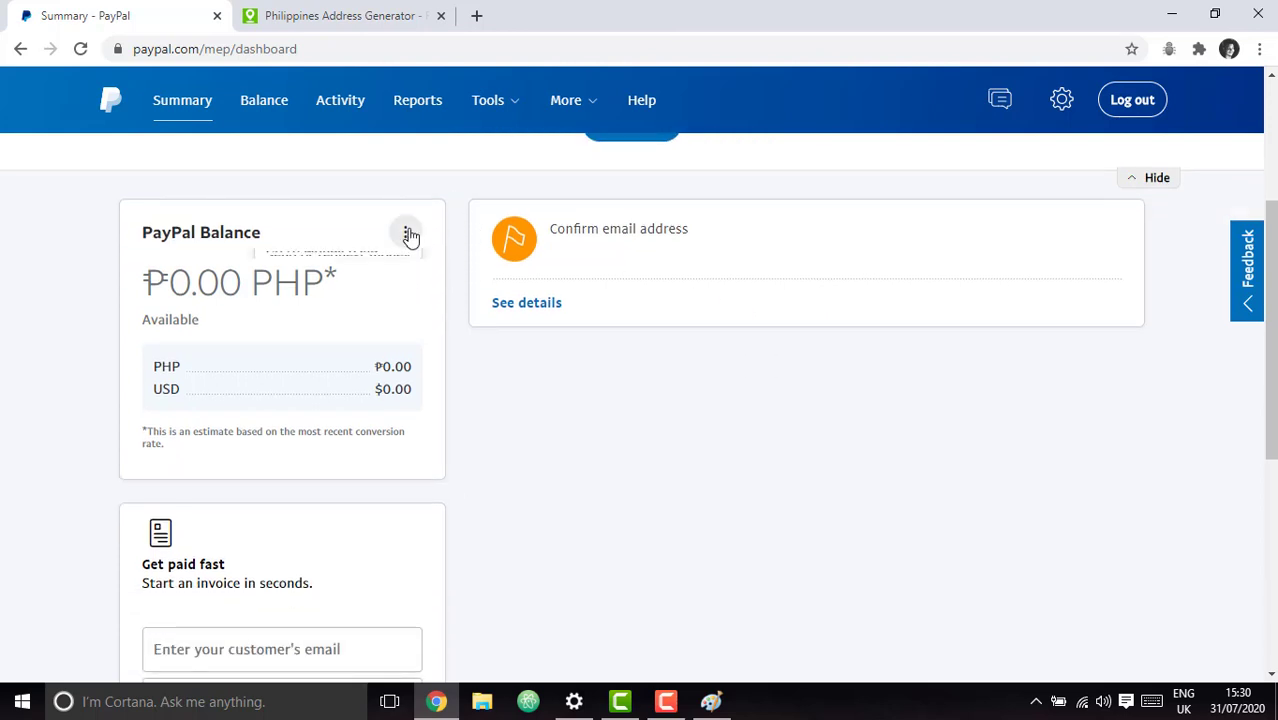
pyautogui.click(406, 234)
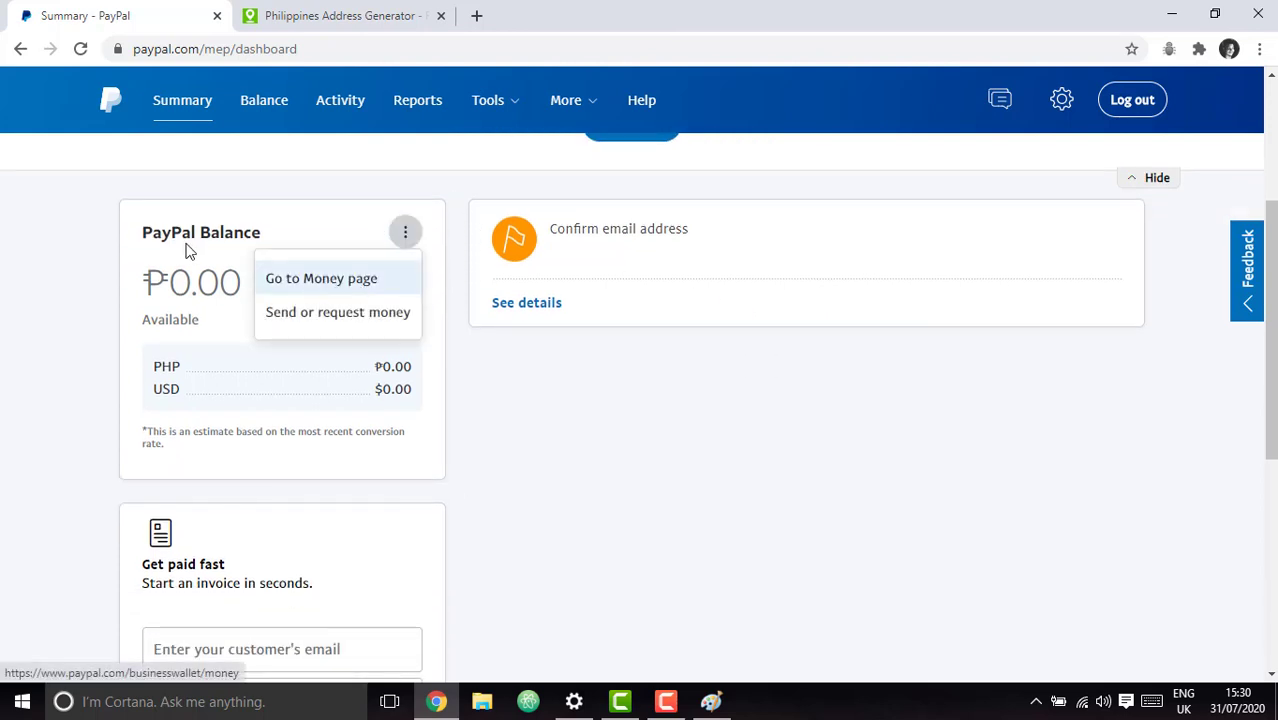
# On the Money page, make U.S. Dollar the primary currency and confirm Make USD Primary.
pyautogui.click(314, 281)
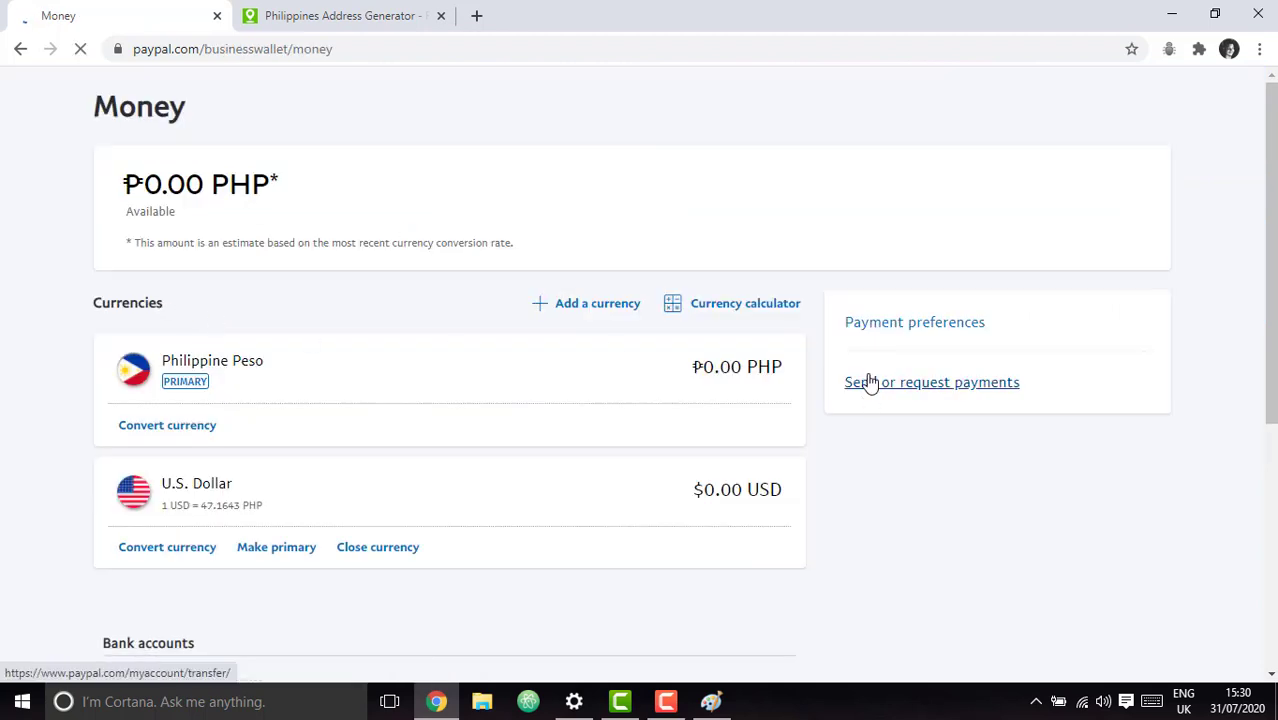
pyautogui.scroll(-1, 505, 499)
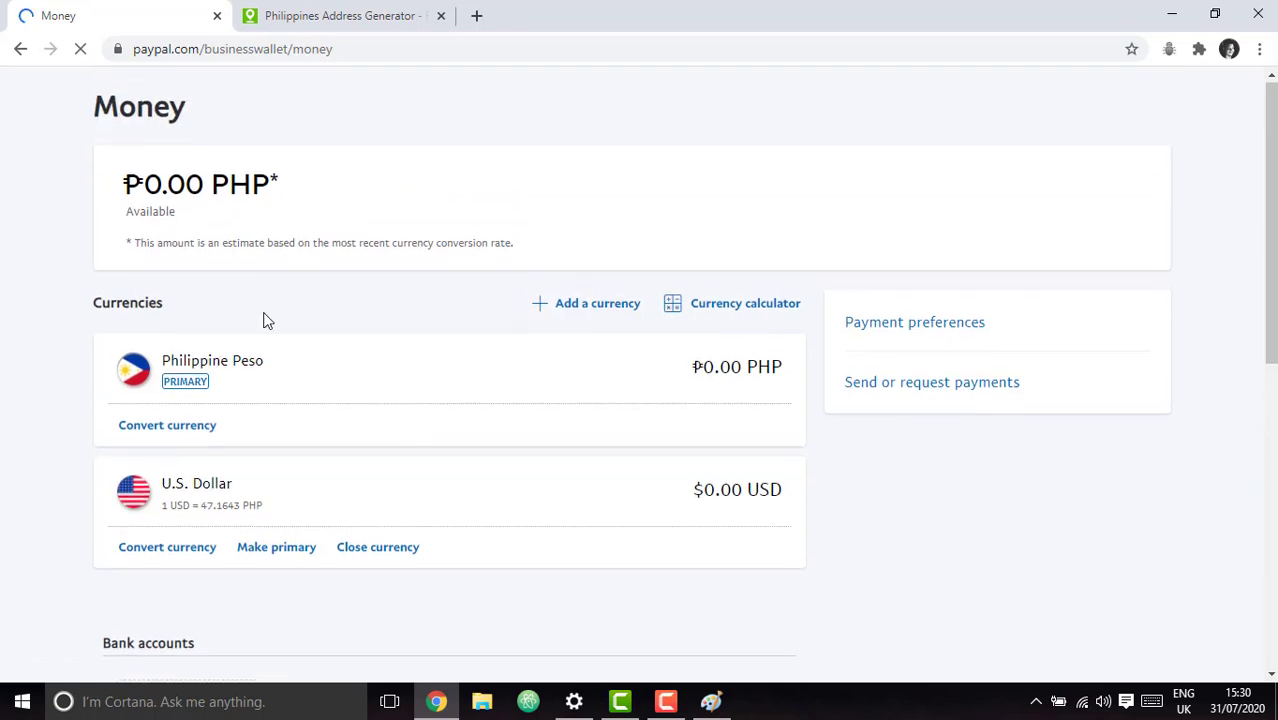
pyautogui.scroll(-1, 310, 560)
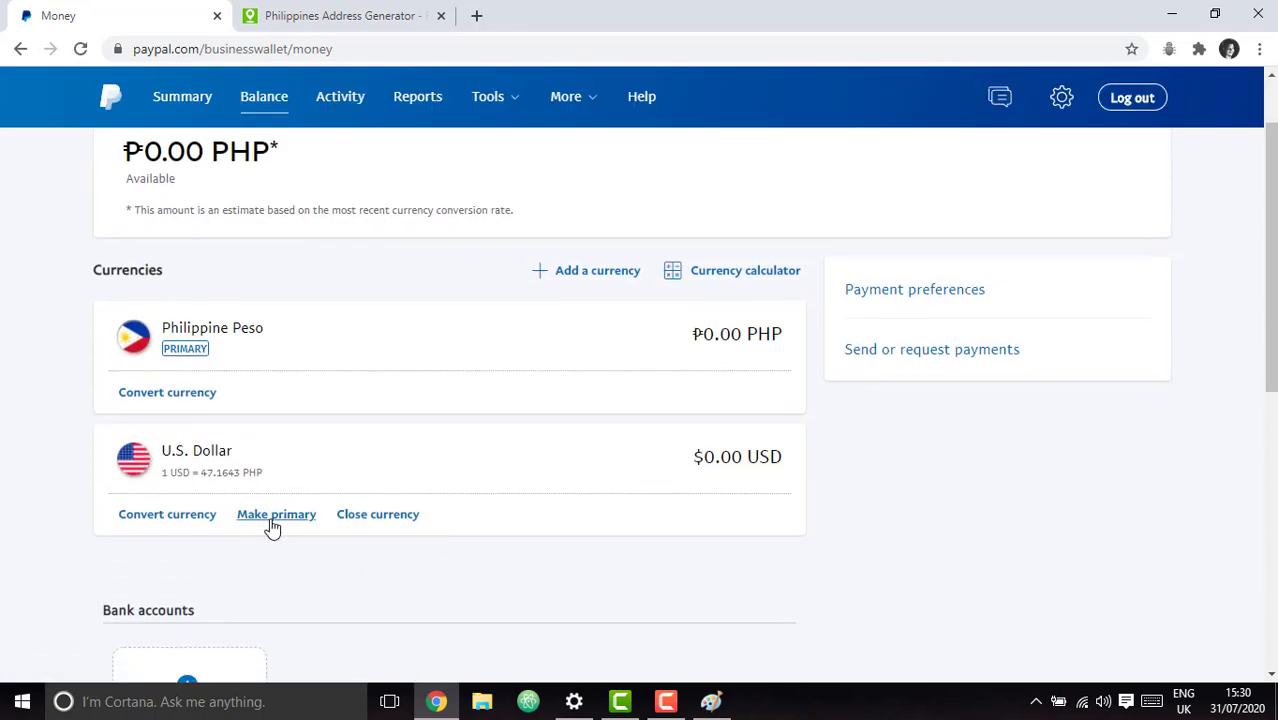
pyautogui.click(271, 520)
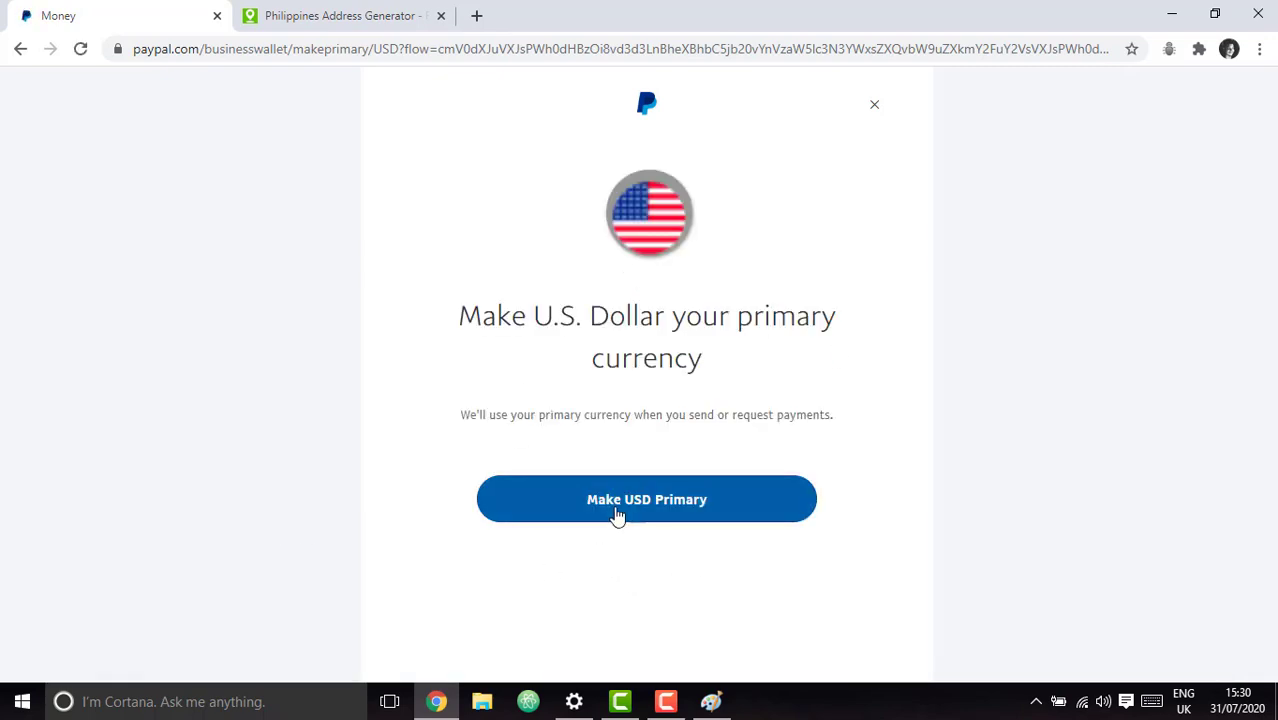
pyautogui.click(683, 513)
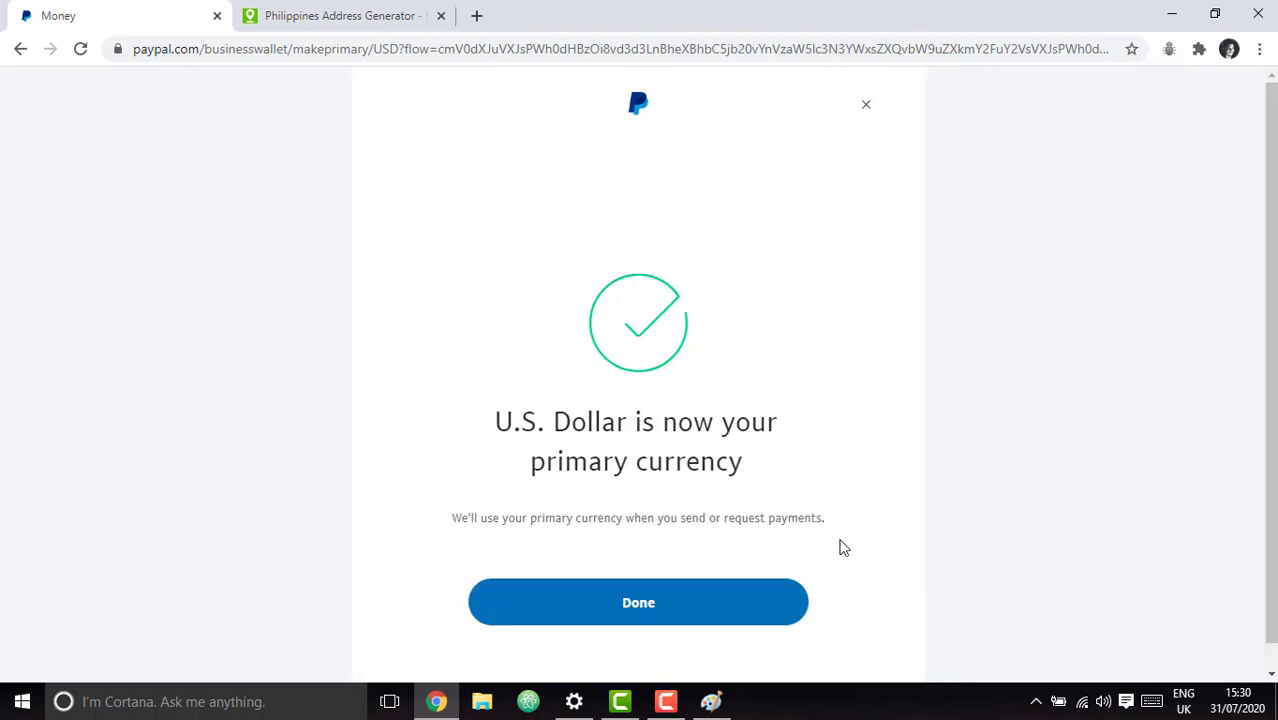
# Finish the confirmation and return to the Money page showing U.S. Dollar as PRIMARY.
pyautogui.click(677, 610)
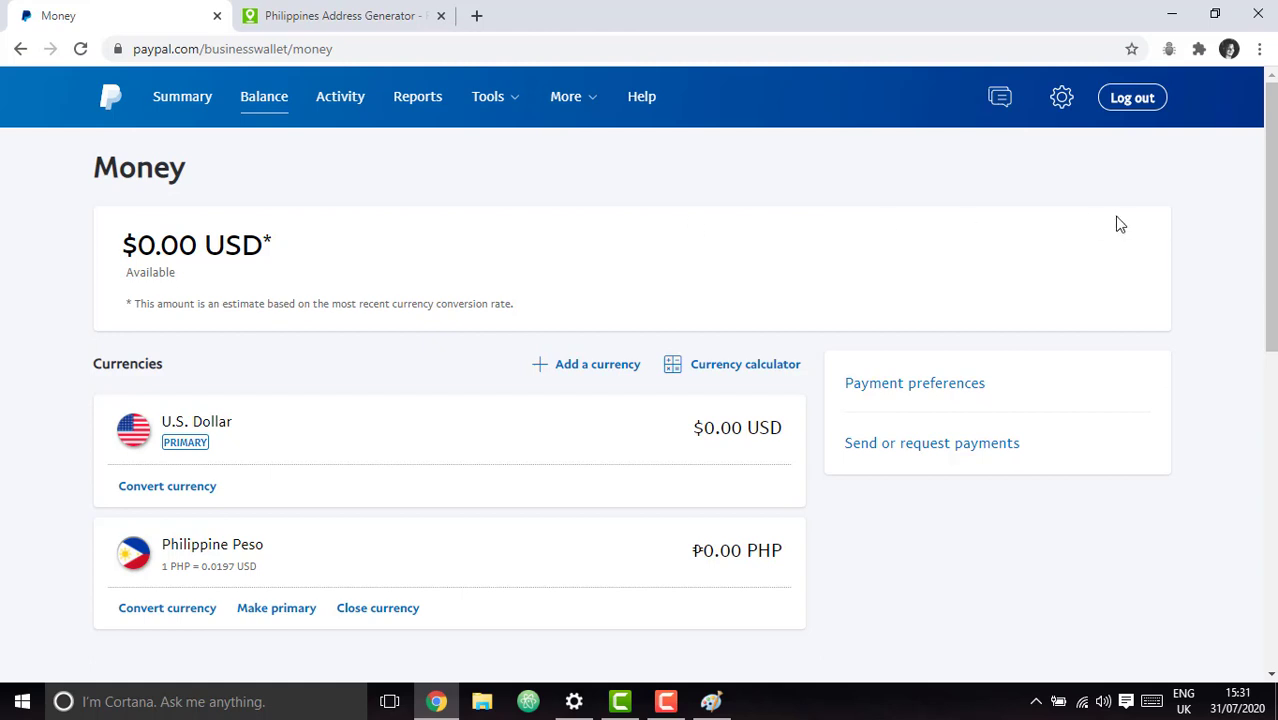
pyautogui.click(665, 701)
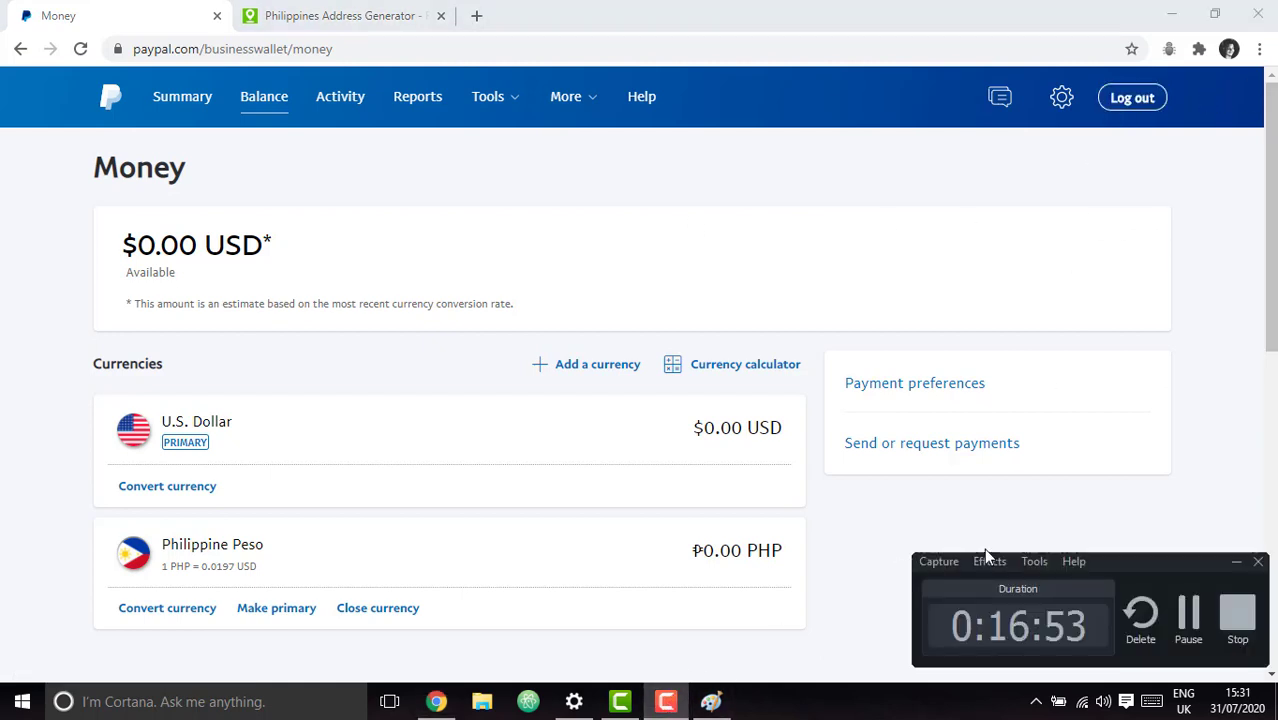